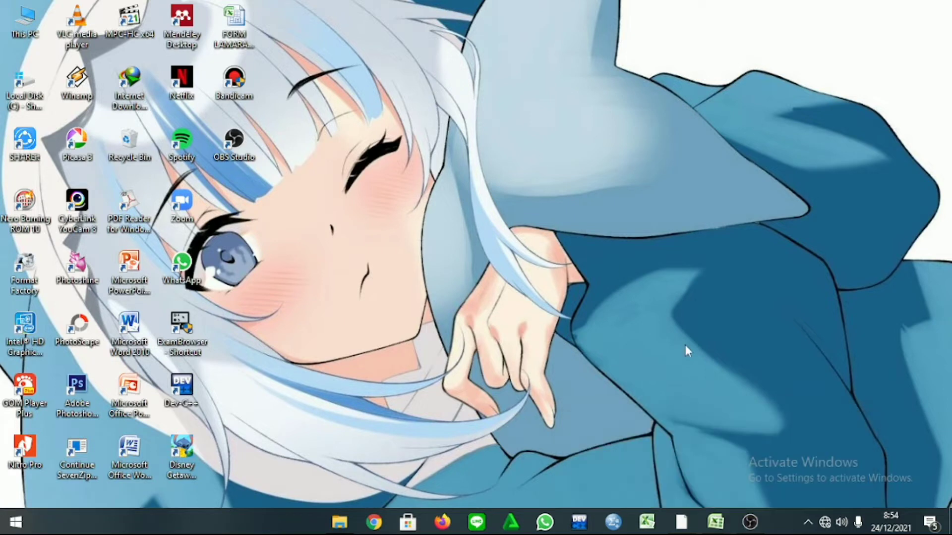
Switch to the SOAL TIPE A (1) workbook in Excel and examine the TK formula and criteria on the TINGKAT KESUKARAN sheet
{"action": "mouse_move", "coordinate": [716, 522]}
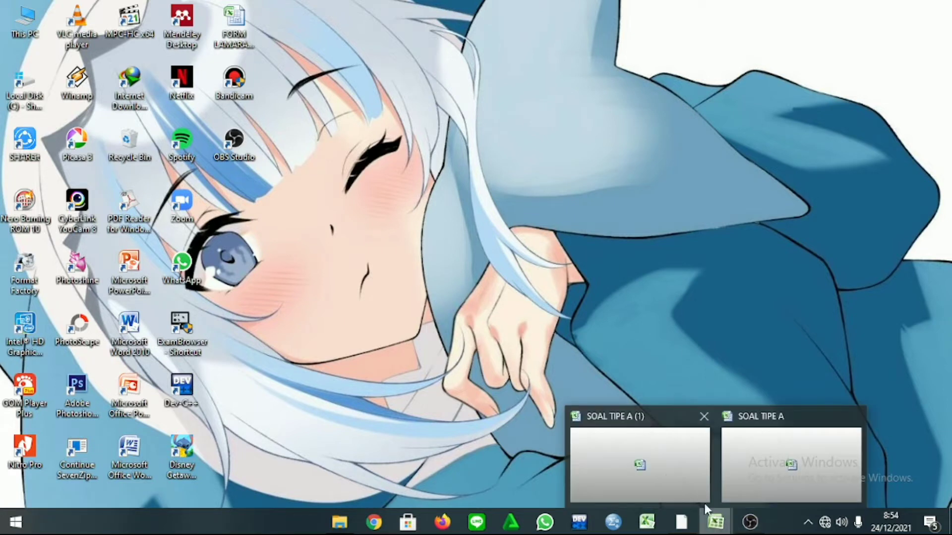
{"action": "left_click", "coordinate": [662, 468]}
{"action": "scroll", "coordinate": [433, 189], "scroll_direction": "up", "scroll_amount": 7}
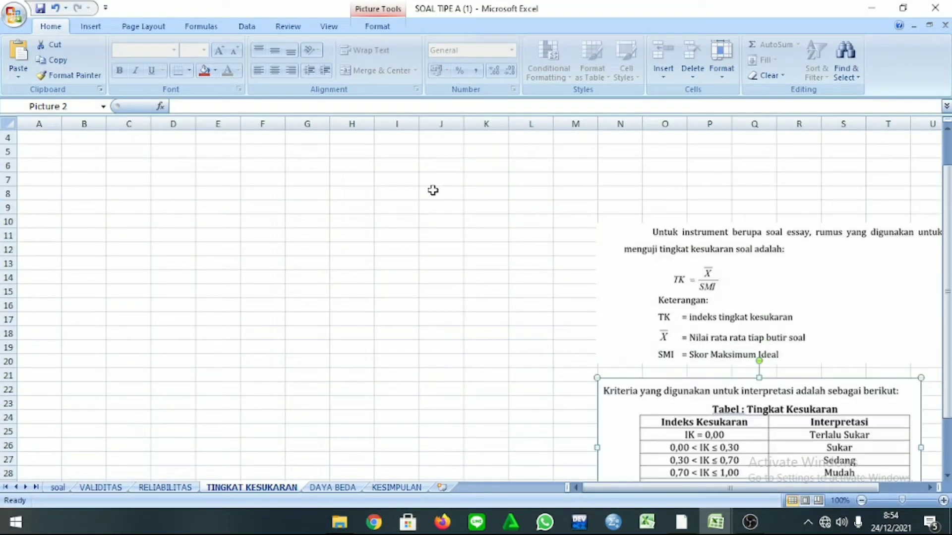
{"action": "scroll", "coordinate": [436, 187], "scroll_direction": "down", "scroll_amount": 4}
{"action": "scroll", "coordinate": [873, 299], "scroll_direction": "up", "scroll_amount": 3}
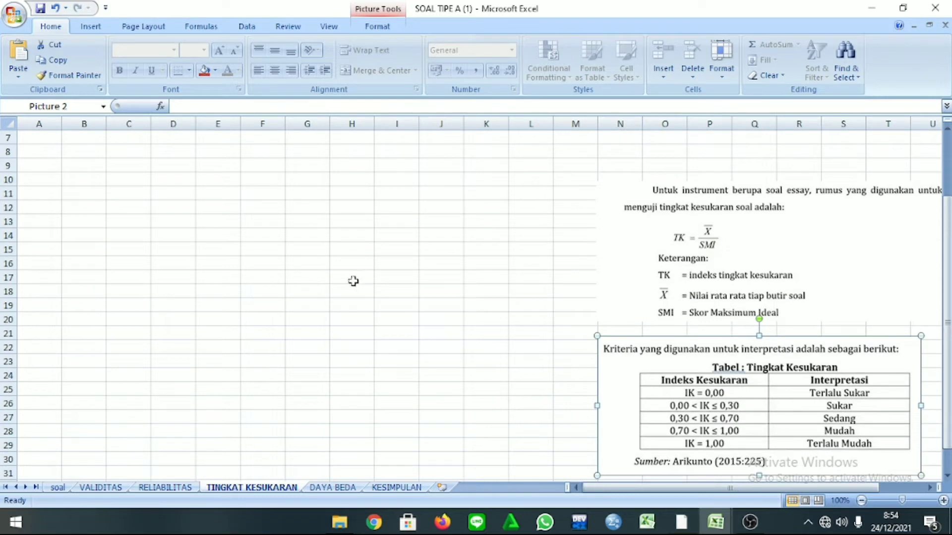
{"action": "scroll", "coordinate": [314, 245], "scroll_direction": "down", "scroll_amount": 3}
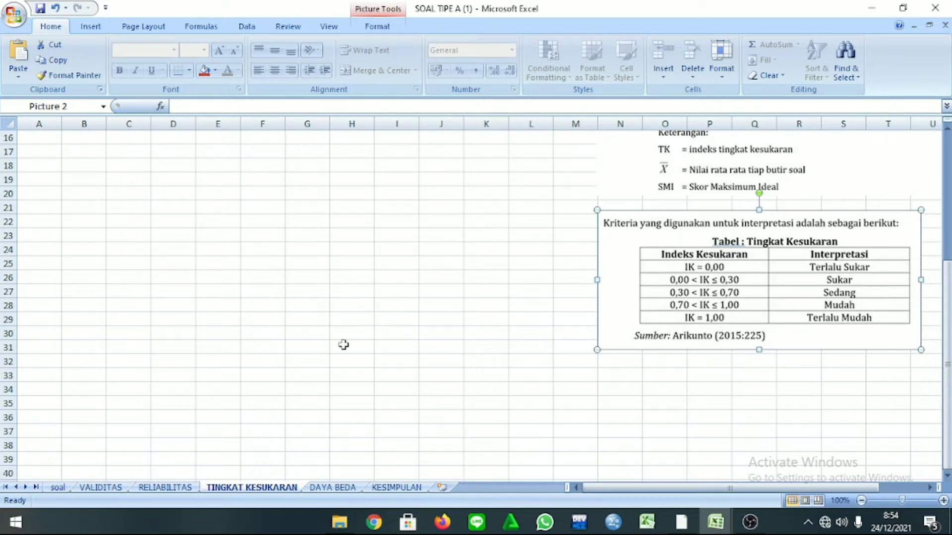
{"action": "scroll", "coordinate": [409, 226], "scroll_direction": "up", "scroll_amount": 5}
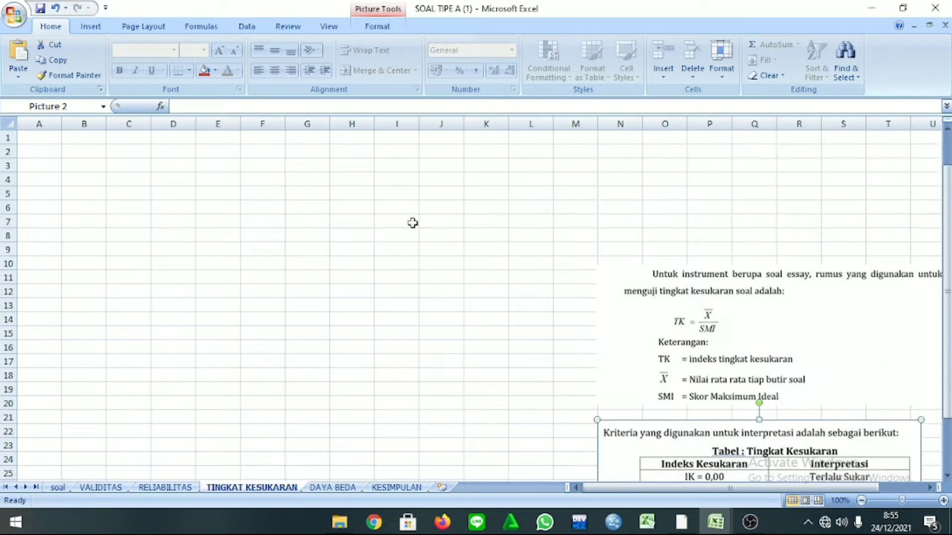
{"action": "scroll", "coordinate": [417, 221], "scroll_direction": "down", "scroll_amount": 6}
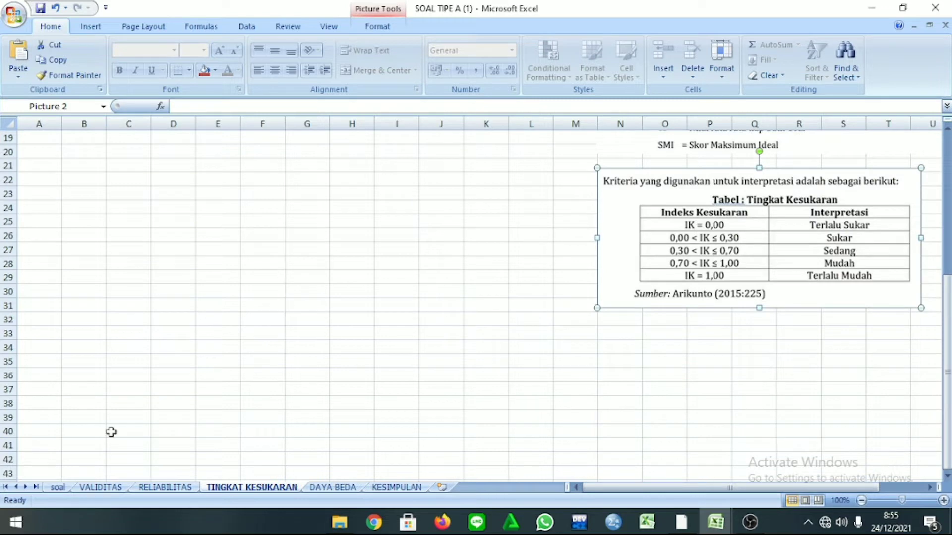
{"action": "scroll", "coordinate": [342, 269], "scroll_direction": "up", "scroll_amount": 4}
{"action": "scroll", "coordinate": [340, 269], "scroll_direction": "down", "scroll_amount": 4}
Go to the top of the score table on the RELIABILITAS sheet
{"action": "left_click", "coordinate": [165, 487]}
{"action": "scroll", "coordinate": [169, 281], "scroll_direction": "up", "scroll_amount": 6}
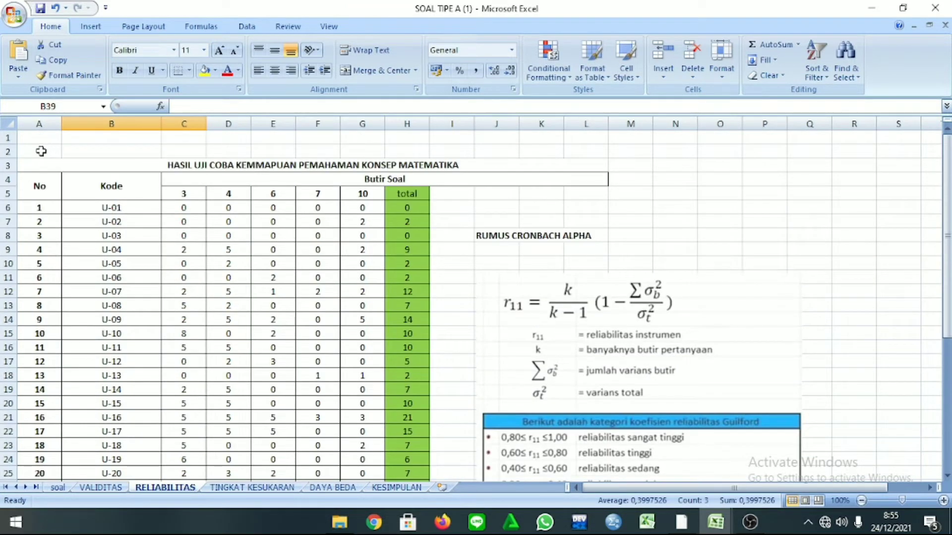
{"action": "left_click_drag", "start_coordinate": [32, 166], "coordinate": [296, 402]}
{"action": "right_click", "coordinate": [476, 389]}
{"action": "scroll", "coordinate": [399, 294], "scroll_direction": "up", "scroll_amount": 5}
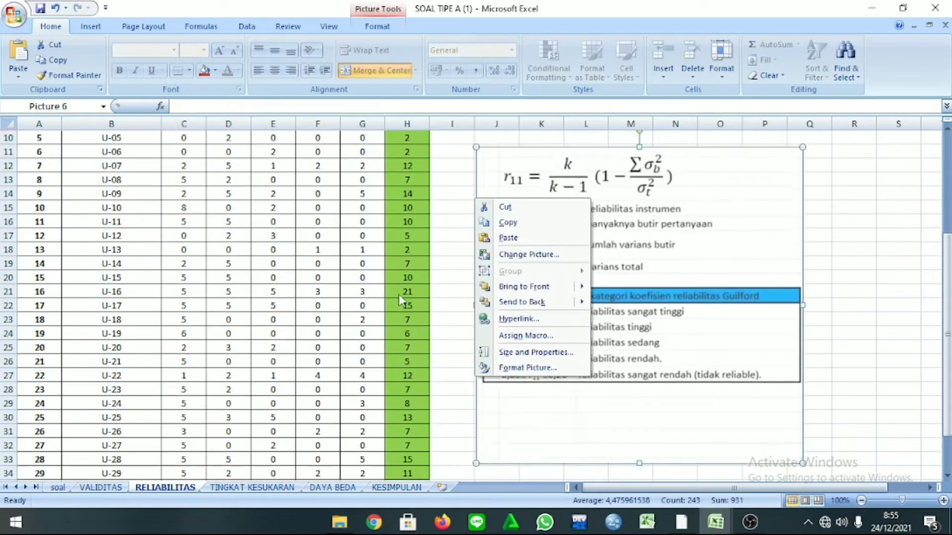
{"action": "left_click", "coordinate": [197, 153]}
Copy the score table in A2:L34 of the RELIABILITAS sheet and paste it into TINGKAT KESUKARAN starting at cell A8
{"action": "left_click_drag", "start_coordinate": [32, 166], "coordinate": [266, 455]}
{"action": "right_click", "coordinate": [271, 457]}
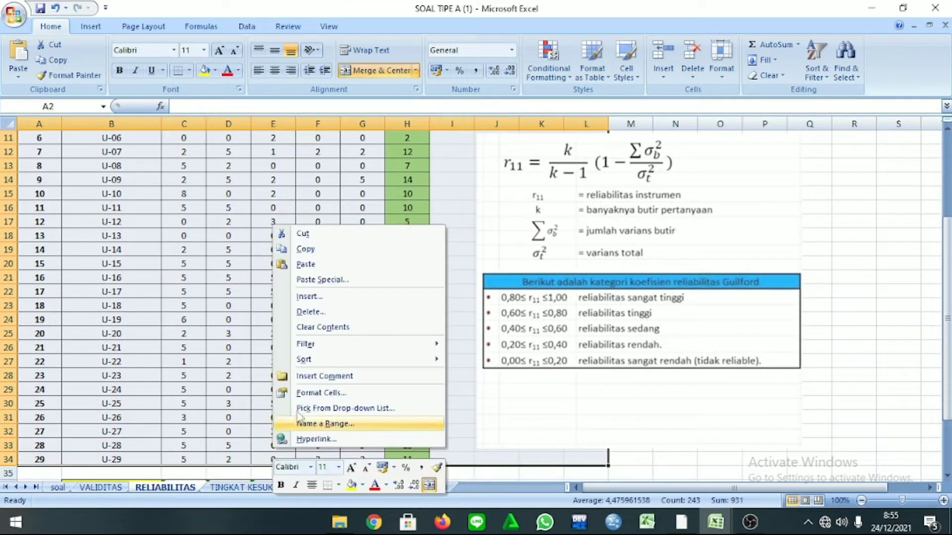
{"action": "left_click", "coordinate": [305, 249]}
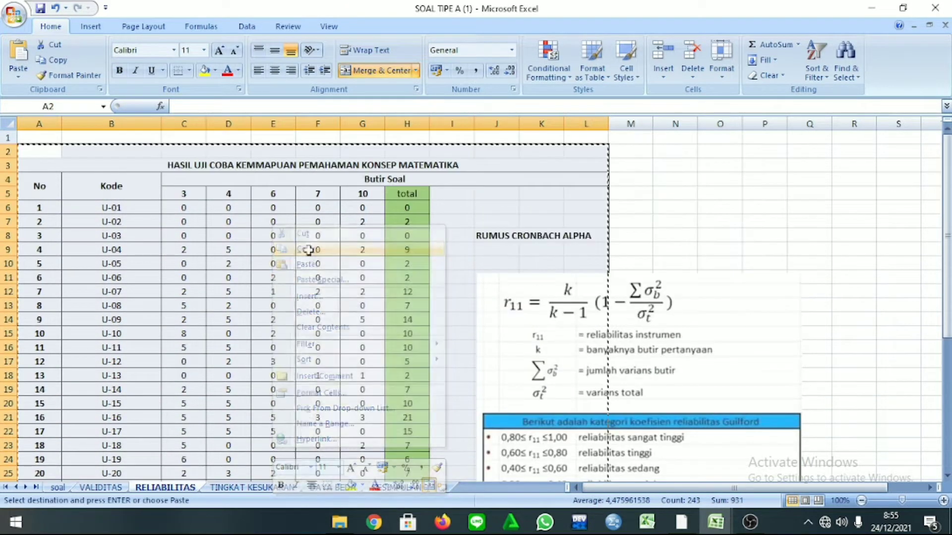
{"action": "left_click", "coordinate": [265, 488]}
{"action": "scroll", "coordinate": [119, 273], "scroll_direction": "up", "scroll_amount": 5}
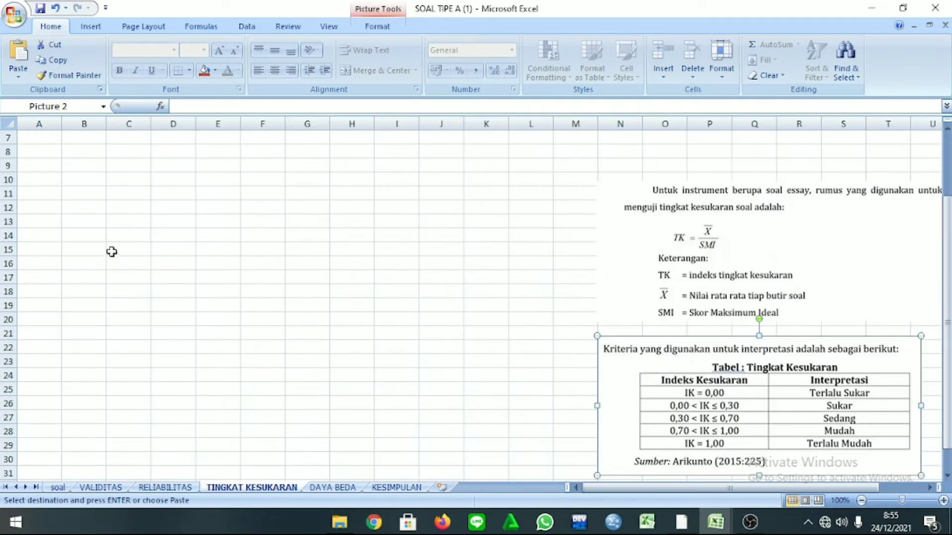
{"action": "left_click", "coordinate": [39, 152]}
{"action": "right_click", "coordinate": [39, 149]}
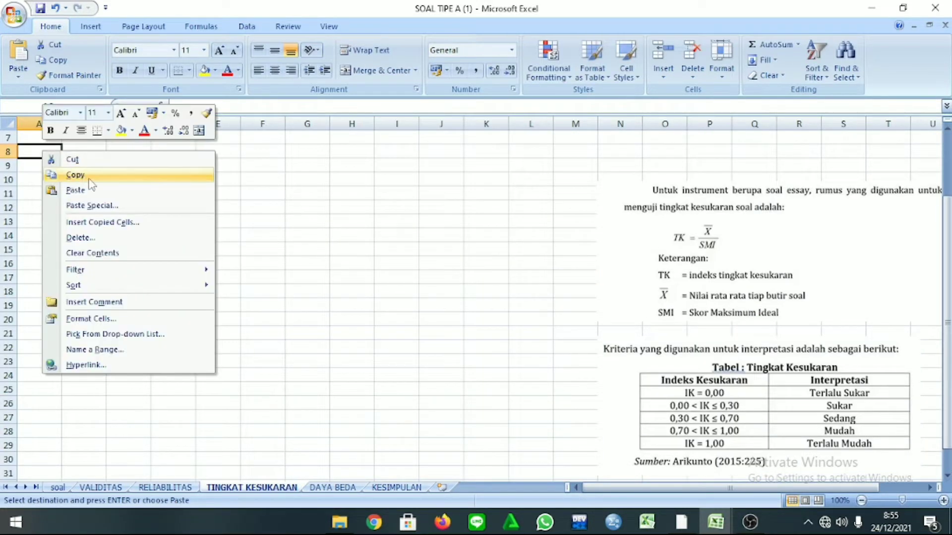
{"action": "left_click", "coordinate": [49, 192]}
Clear the "RUMUS CRONBACH ALPHA" heading from cell J14 of the pasted data
{"action": "scroll", "coordinate": [453, 203], "scroll_direction": "down", "scroll_amount": 1}
{"action": "left_click", "coordinate": [425, 194]}
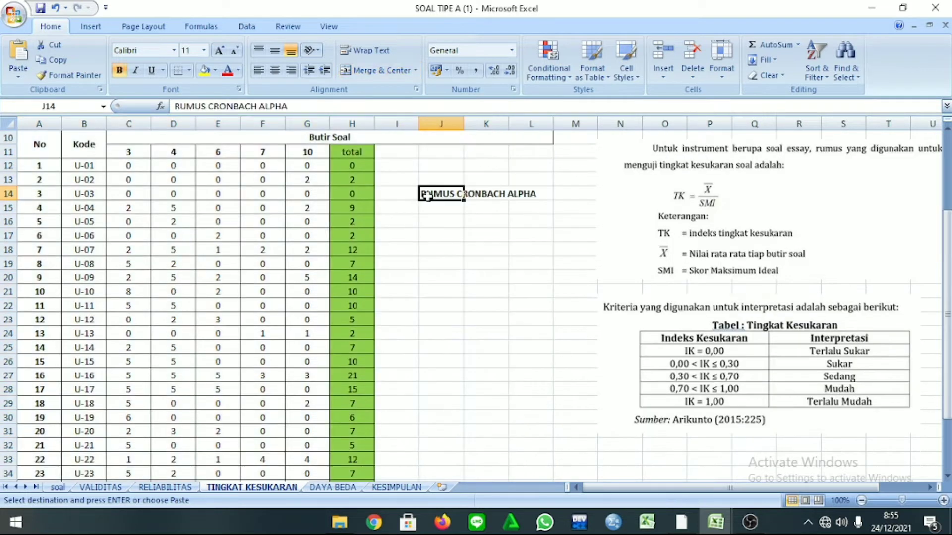
{"action": "type", "text": "R"}
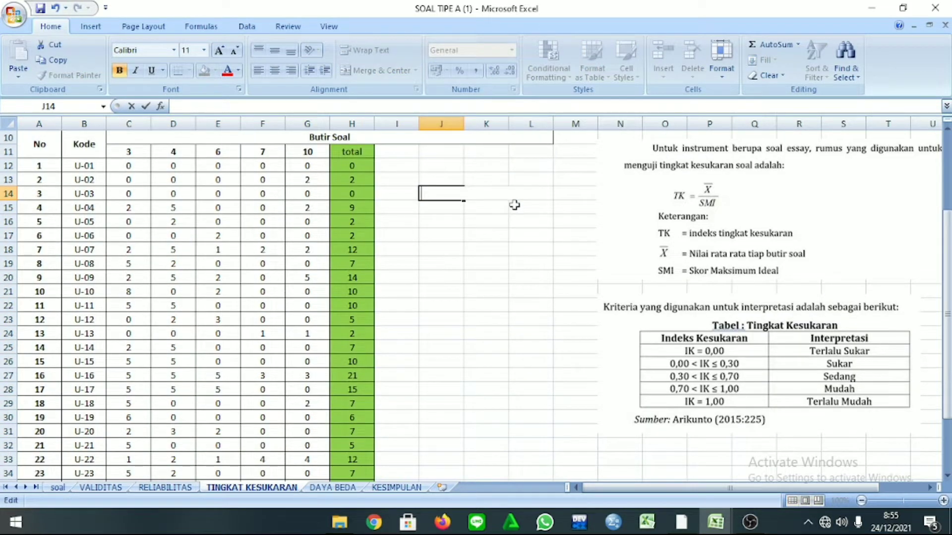
{"action": "left_click", "coordinate": [498, 250]}
Move the TK formula picture and the difficulty criteria picture close beside the score table's total column
{"action": "scroll", "coordinate": [491, 235], "scroll_direction": "down", "scroll_amount": 3}
{"action": "scroll", "coordinate": [535, 223], "scroll_direction": "up", "scroll_amount": 2}
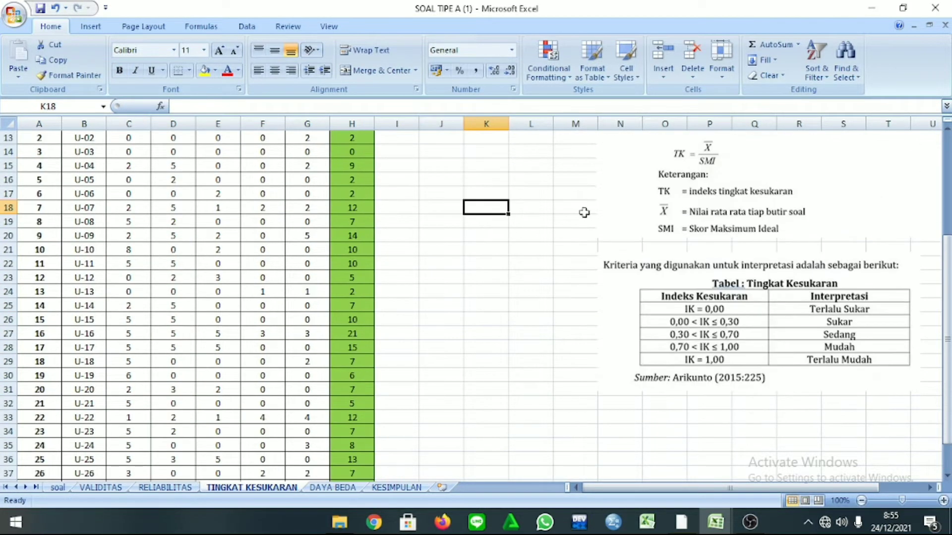
{"action": "left_click_drag", "start_coordinate": [690, 186], "coordinate": [473, 243]}
{"action": "left_click_drag", "start_coordinate": [740, 347], "coordinate": [533, 414]}
Enter the row labels RATA-RATA, TK and KRITERIA in cells B42 to B44 below the score table
{"action": "scroll", "coordinate": [579, 316], "scroll_direction": "down", "scroll_amount": 4}
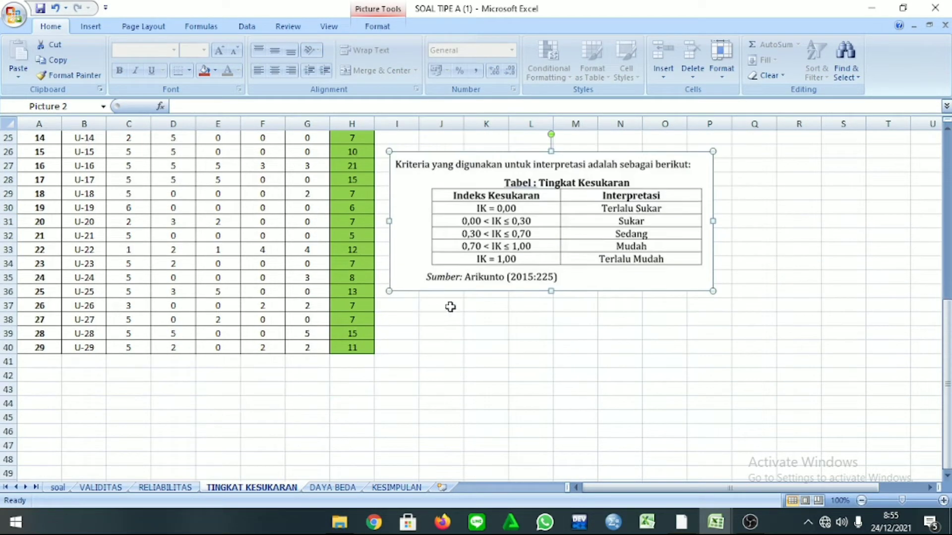
{"action": "left_click", "coordinate": [82, 372]}
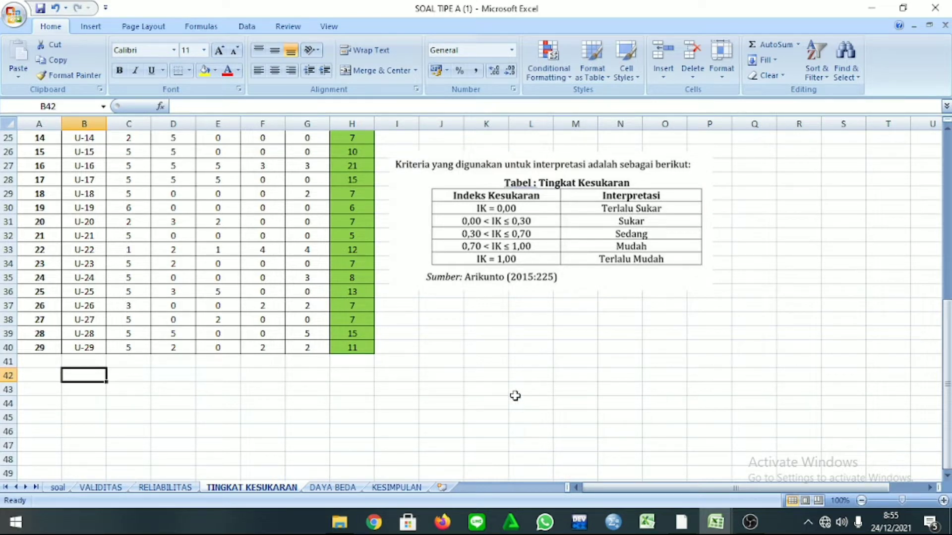
{"action": "type", "text": "RATA-RATA"}
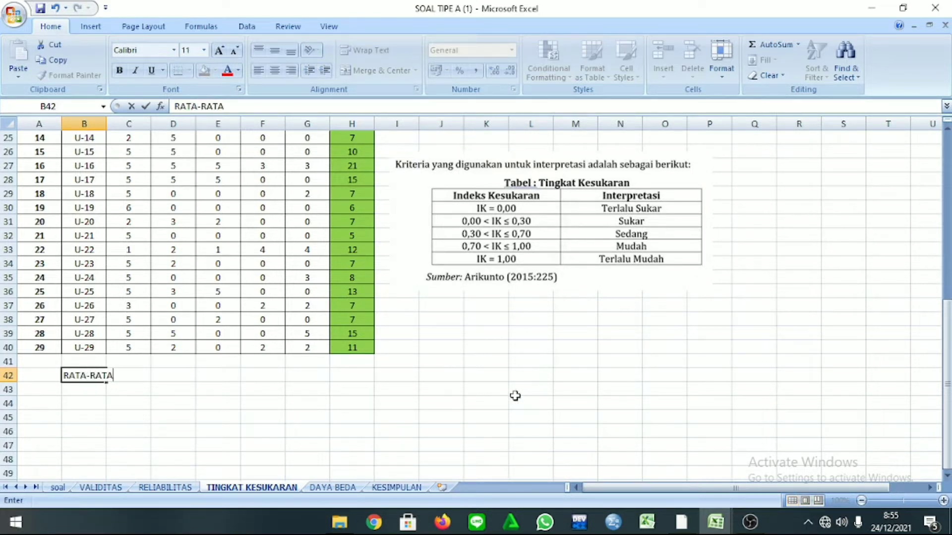
{"action": "key", "text": "Return"}
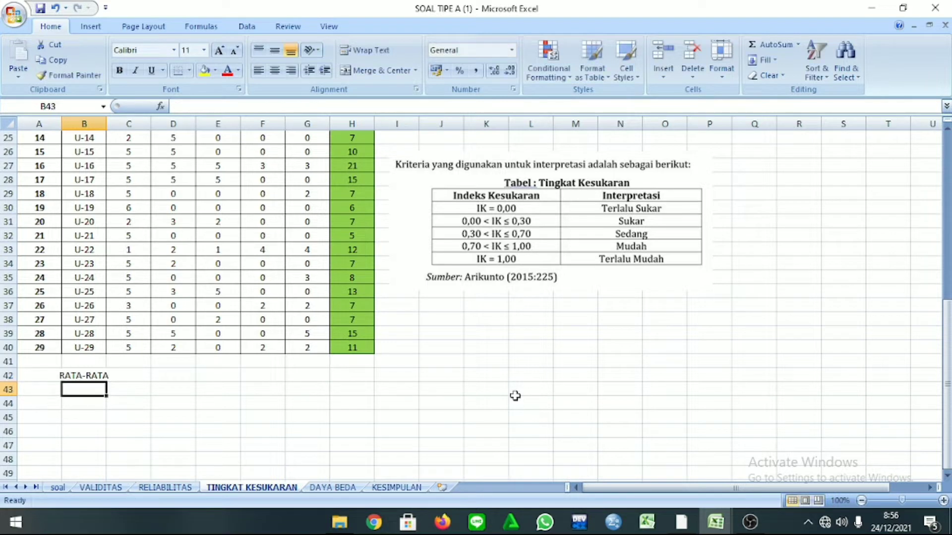
{"action": "type", "text": "TK"}
{"action": "key", "text": "Return"}
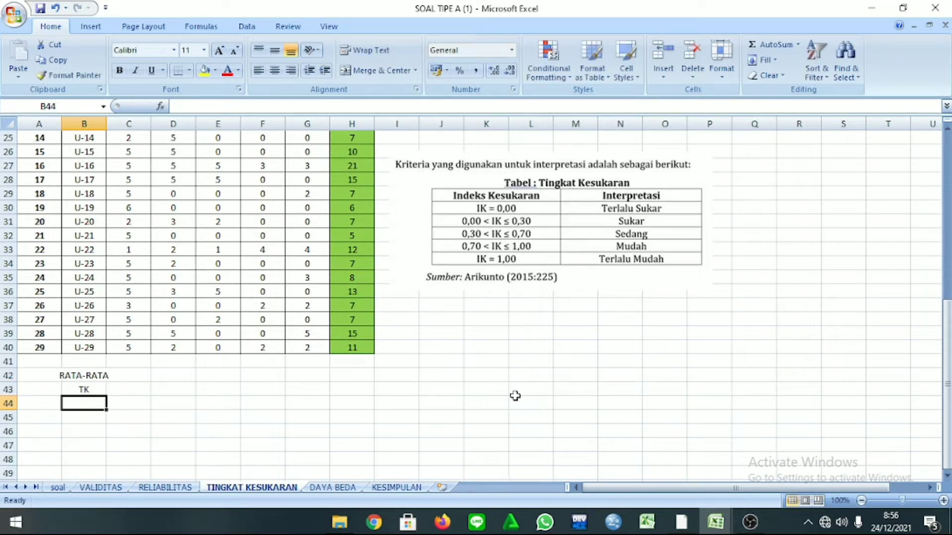
{"action": "type", "text": "KRITE"}
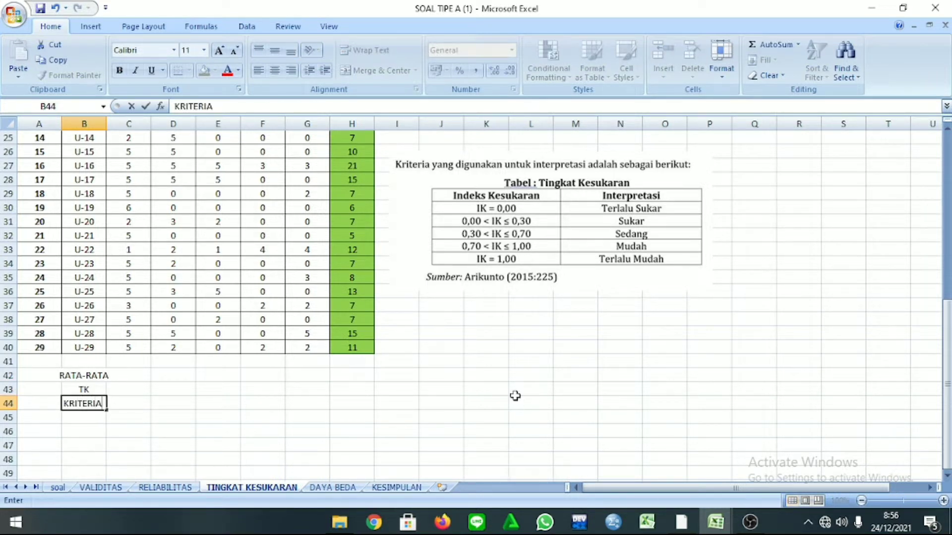
{"action": "type", "text": "RIA"}
Calculate the average score of item 3 in cell C42 with =AVERAGE(C12:C40)
{"action": "left_click", "coordinate": [132, 373]}
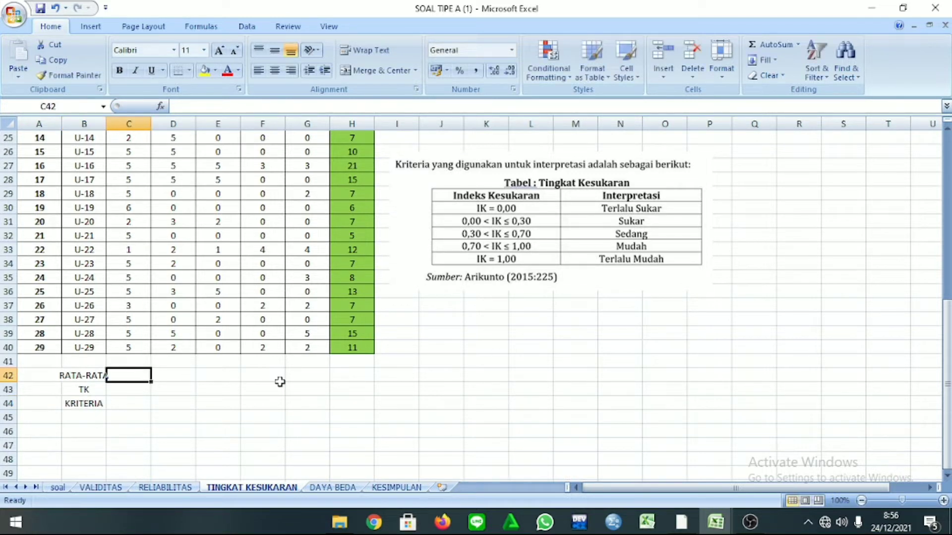
{"action": "type", "text": "=AVER"}
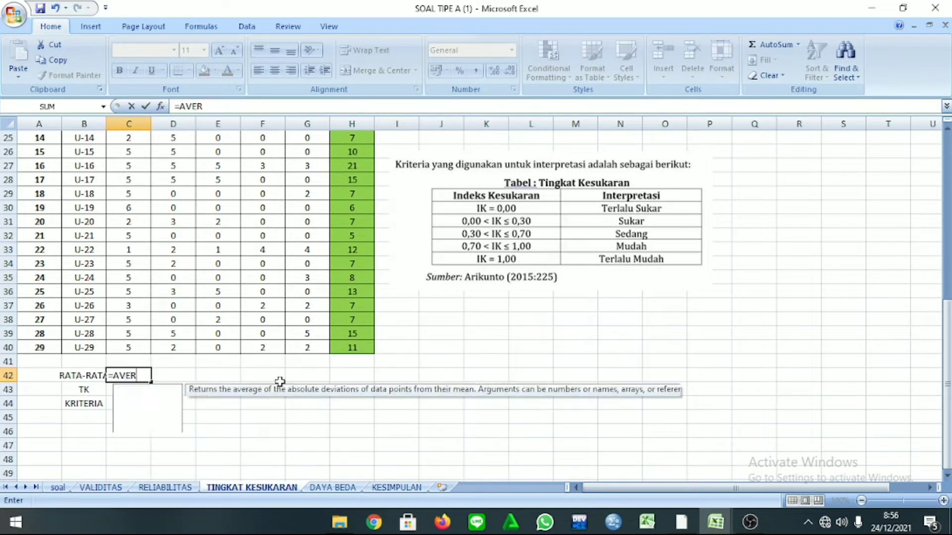
{"action": "type", "text": "AGE("}
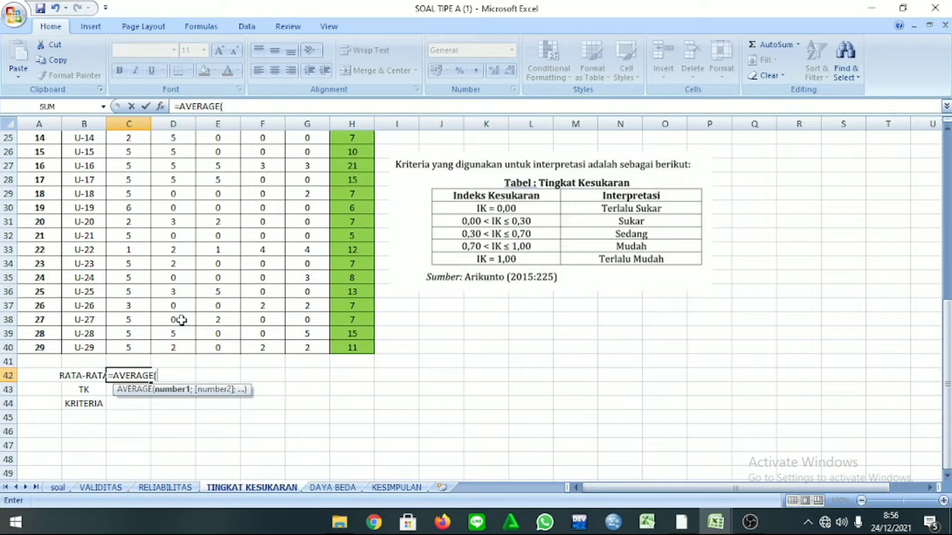
{"action": "scroll", "coordinate": [164, 312], "scroll_direction": "up", "scroll_amount": 8}
{"action": "scroll", "coordinate": [129, 292], "scroll_direction": "down", "scroll_amount": 1}
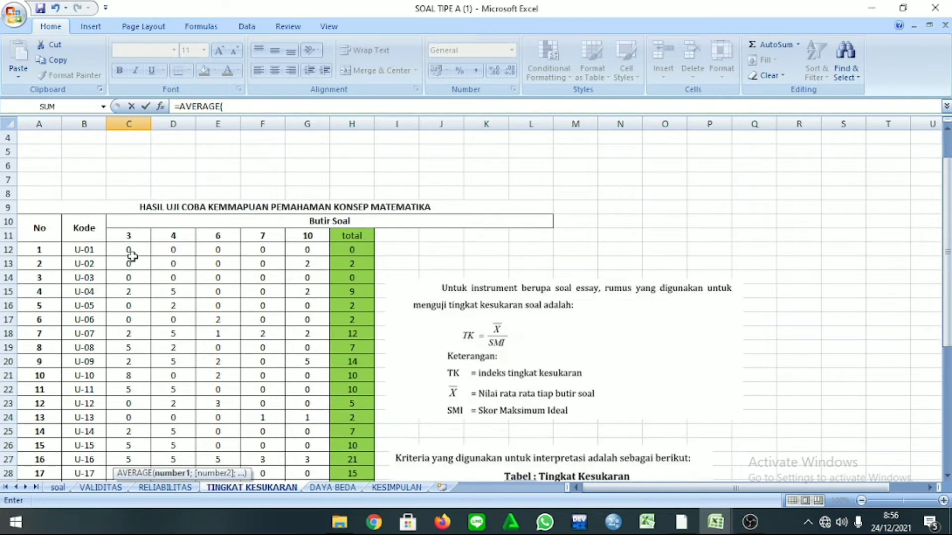
{"action": "left_click_drag", "start_coordinate": [131, 256], "coordinate": [124, 464]}
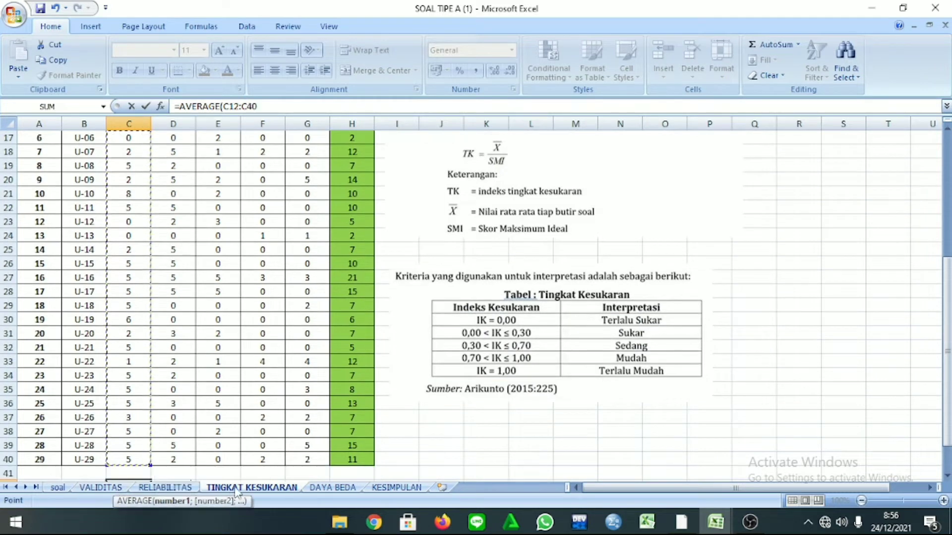
{"action": "key", "text": "Return"}
Fill the average formula from C42 across to G42 and show the averages with three decimal places
{"action": "left_click", "coordinate": [129, 459]}
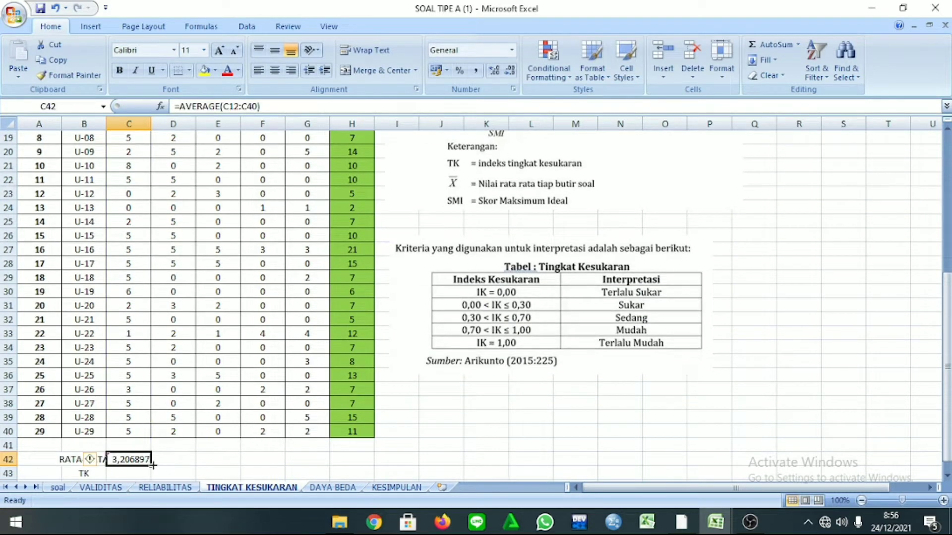
{"action": "left_click_drag", "start_coordinate": [151, 466], "coordinate": [323, 460]}
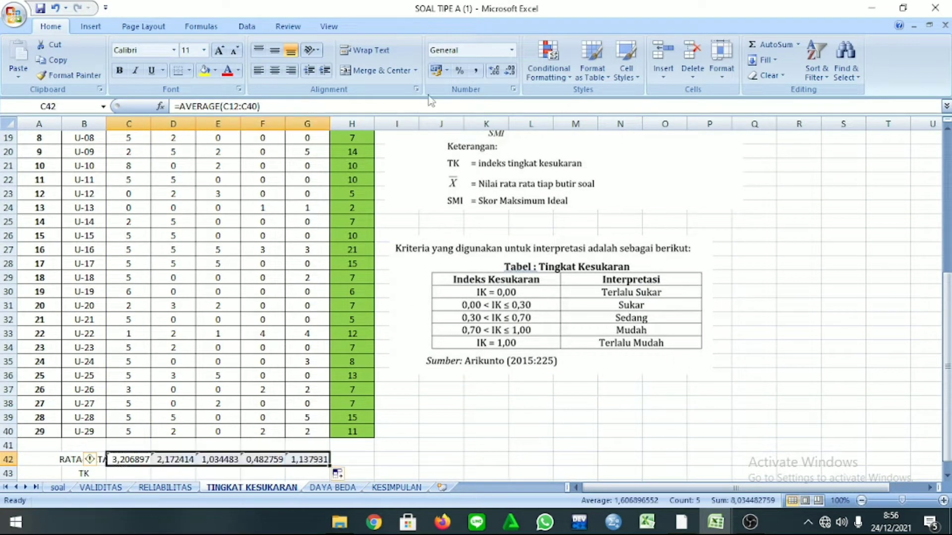
{"action": "left_click", "coordinate": [510, 71]}
{"action": "left_click", "coordinate": [509, 71]}
{"action": "left_click", "coordinate": [510, 70]}
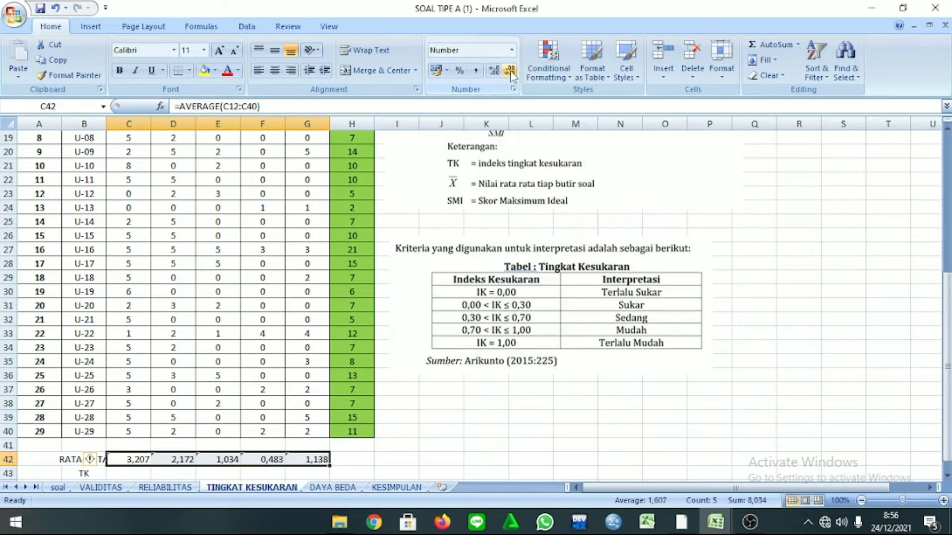
Widen column B so that the RATA-RATA label fits inside its cell
{"action": "scroll", "coordinate": [435, 317], "scroll_direction": "down", "scroll_amount": 4}
{"action": "left_click", "coordinate": [137, 305]}
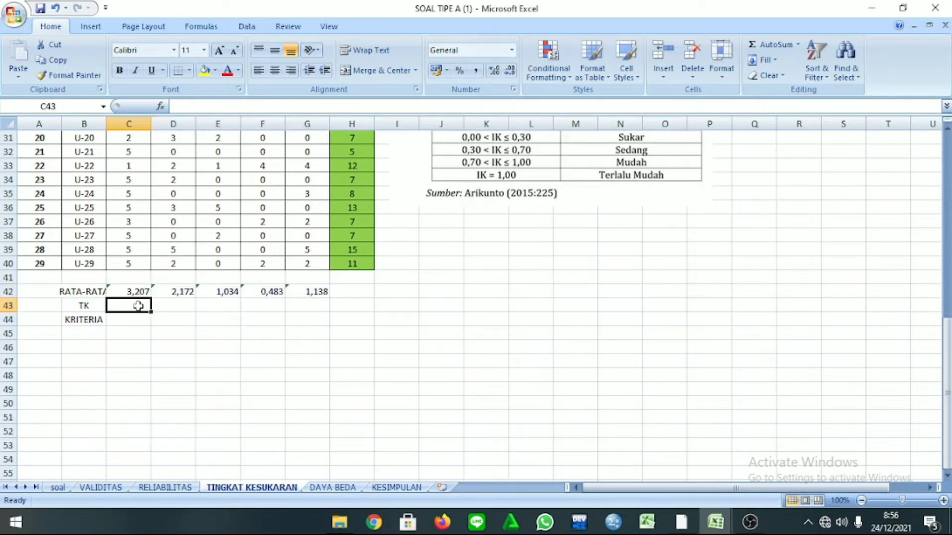
{"action": "left_click", "coordinate": [98, 292]}
{"action": "left_click_drag", "start_coordinate": [108, 124], "coordinate": [152, 123]}
{"action": "left_click", "coordinate": [132, 312]}
Calculate the difficulty index of item 3 in cell C43 with =(C42/8), dividing its average by the maximum score
{"action": "left_click", "coordinate": [166, 311]}
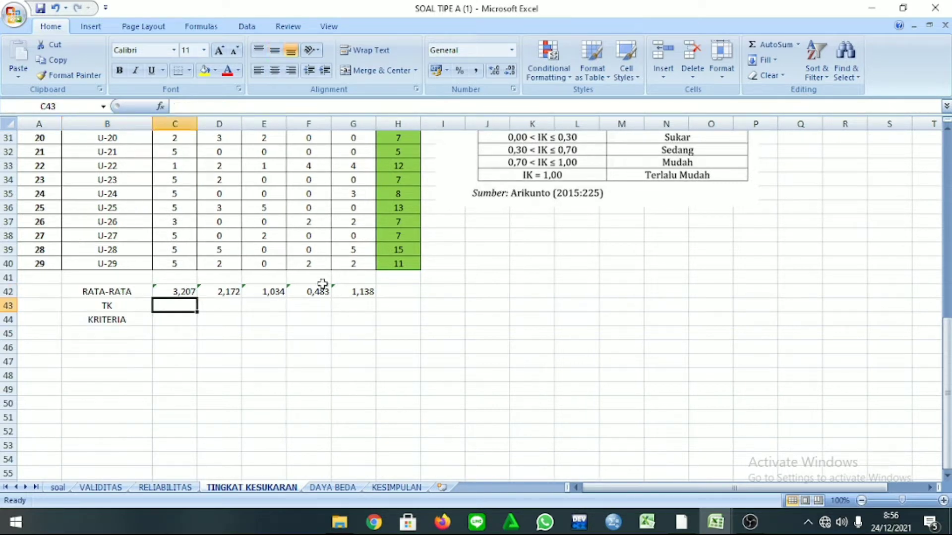
{"action": "scroll", "coordinate": [319, 282], "scroll_direction": "up", "scroll_amount": 7}
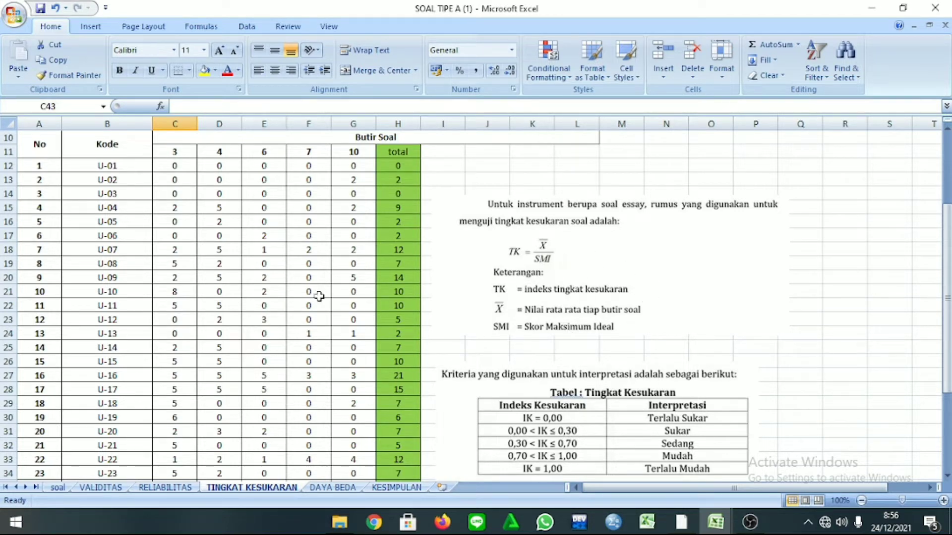
{"action": "scroll", "coordinate": [319, 297], "scroll_direction": "down", "scroll_amount": 4}
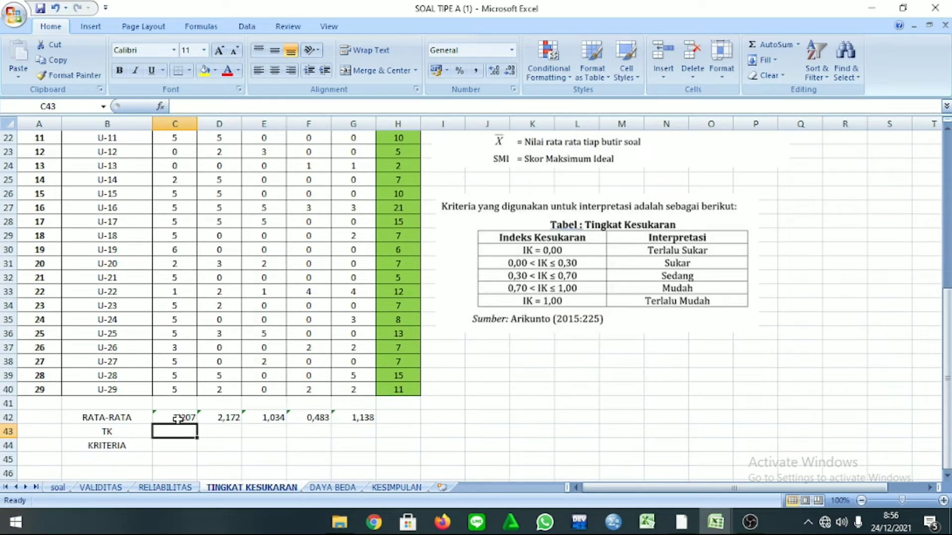
{"action": "type", "text": "="}
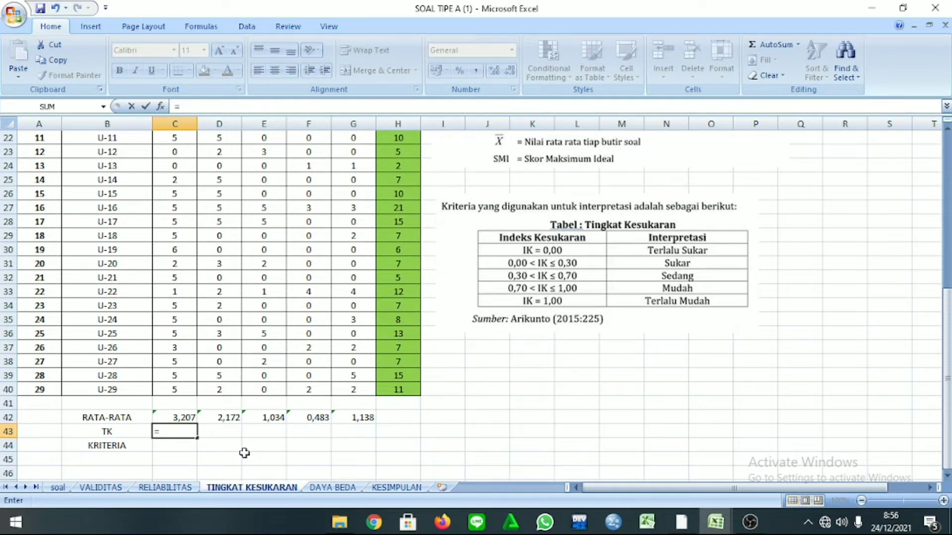
{"action": "type", "text": "("}
{"action": "left_click", "coordinate": [187, 421]}
{"action": "type", "text": "/"}
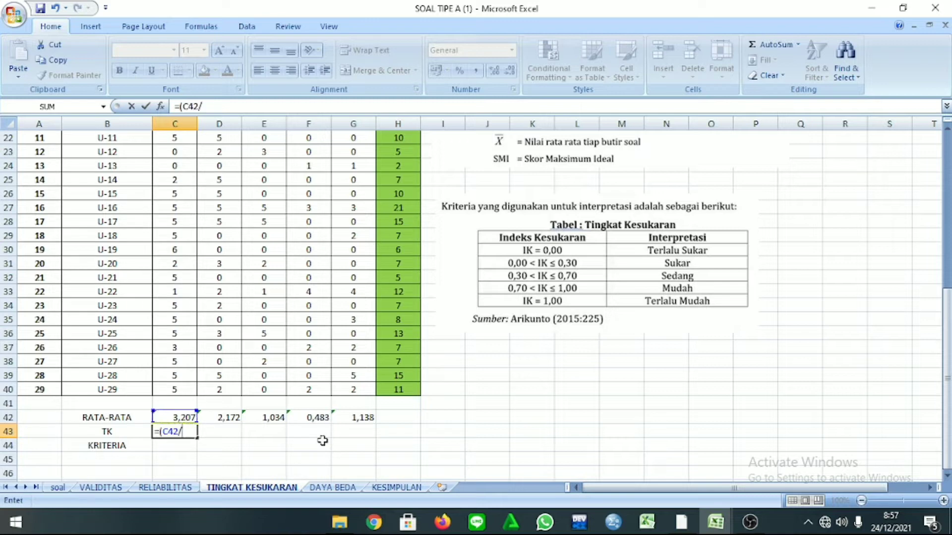
{"action": "scroll", "coordinate": [208, 337], "scroll_direction": "up", "scroll_amount": 3}
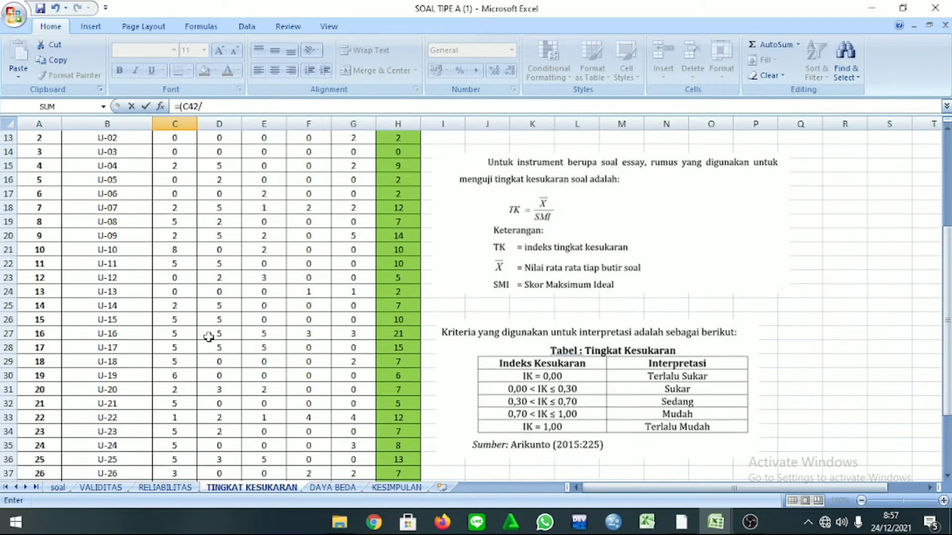
{"action": "scroll", "coordinate": [208, 338], "scroll_direction": "up", "scroll_amount": 2}
{"action": "scroll", "coordinate": [207, 335], "scroll_direction": "down", "scroll_amount": 5}
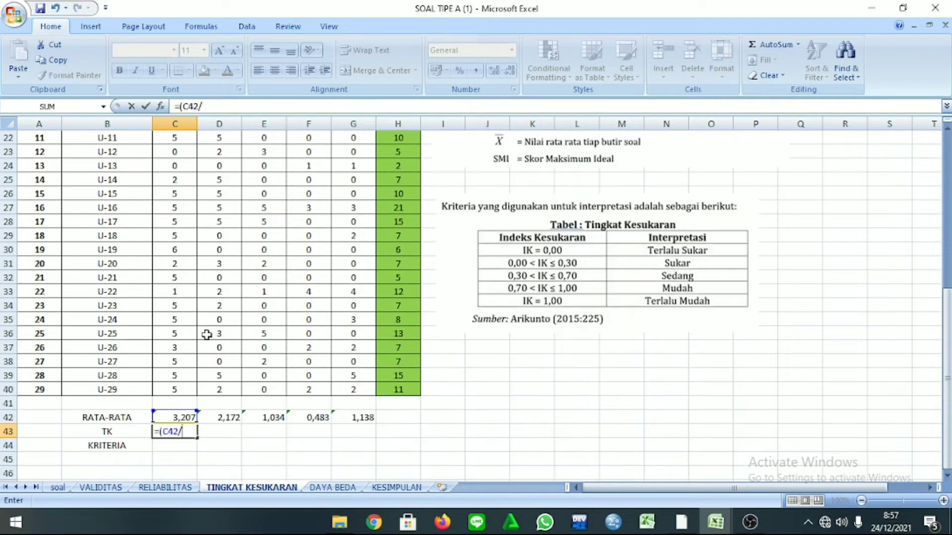
{"action": "scroll", "coordinate": [207, 335], "scroll_direction": "up", "scroll_amount": 5}
{"action": "scroll", "coordinate": [206, 334], "scroll_direction": "down", "scroll_amount": 4}
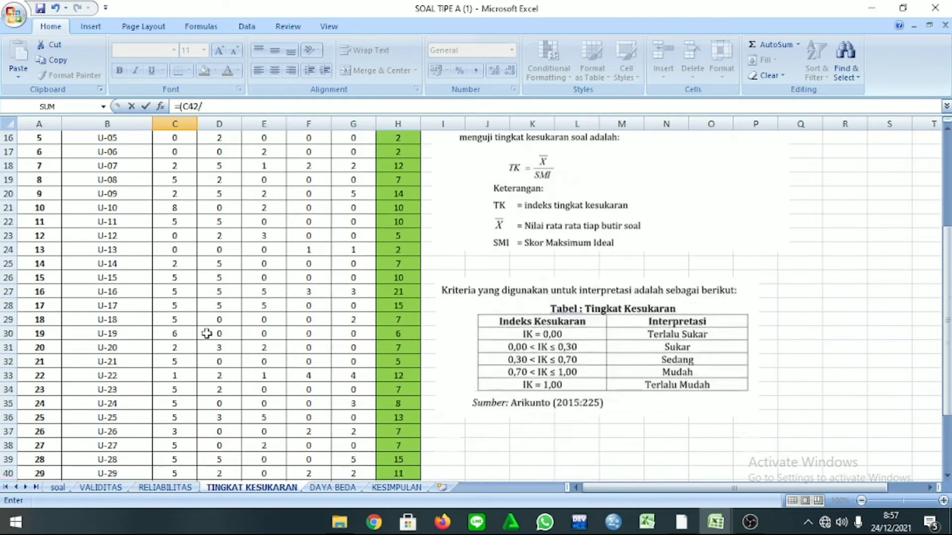
{"action": "scroll", "coordinate": [207, 334], "scroll_direction": "up", "scroll_amount": 2}
{"action": "scroll", "coordinate": [208, 342], "scroll_direction": "down", "scroll_amount": 4}
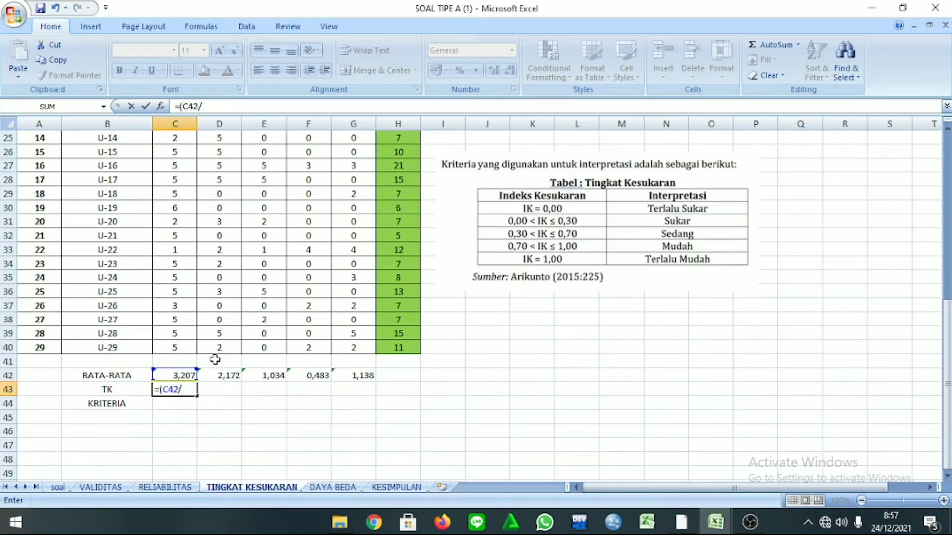
{"action": "type", "text": ")"}
{"action": "key", "text": "Return"}
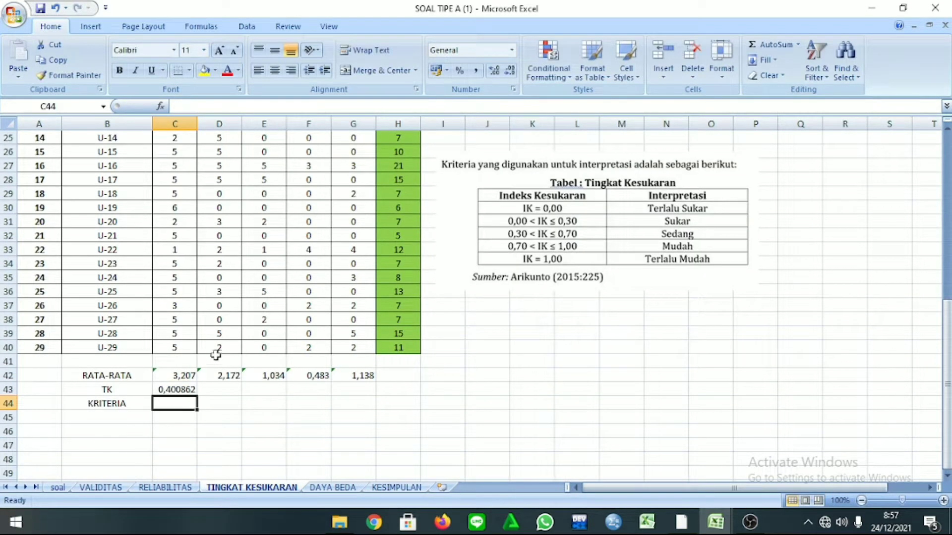
Fill the TK formula from C43 across to G43 and show the indices with three decimal places
{"action": "left_click", "coordinate": [192, 394]}
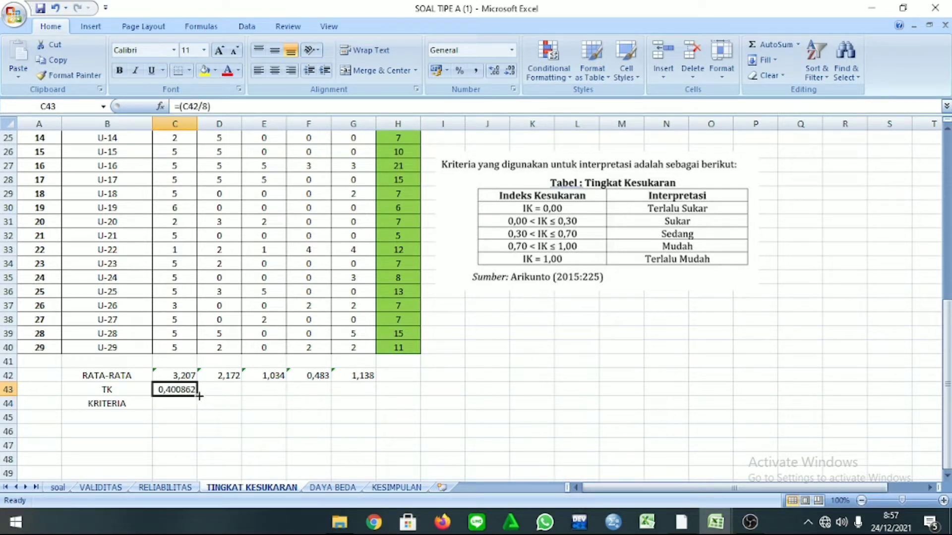
{"action": "left_click_drag", "start_coordinate": [199, 396], "coordinate": [370, 392]}
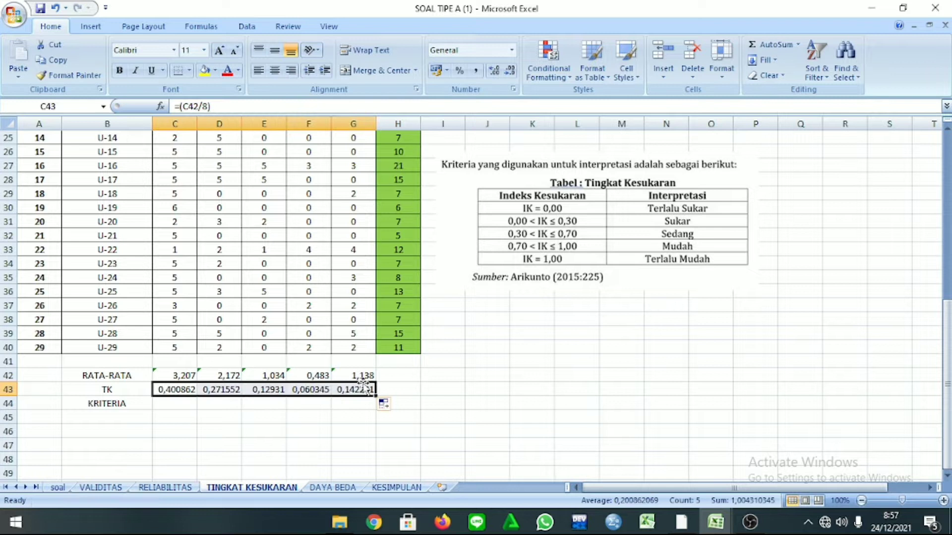
{"action": "left_click", "coordinate": [511, 70]}
{"action": "left_click", "coordinate": [510, 70]}
{"action": "left_click", "coordinate": [510, 70]}
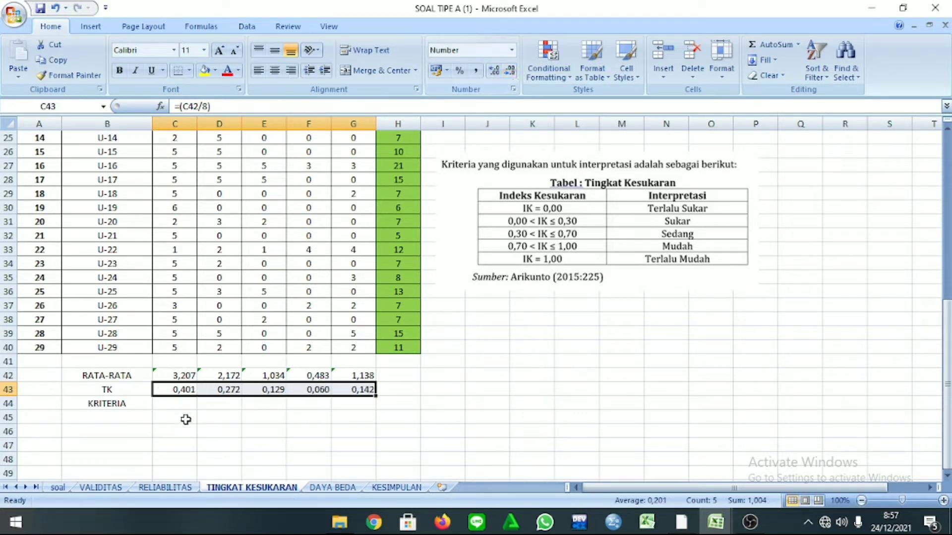
Start a nested IF formula in C44 that returns "Terlalu Sukar" when C43=0 and otherwise continues with another IF
{"action": "left_click", "coordinate": [171, 408]}
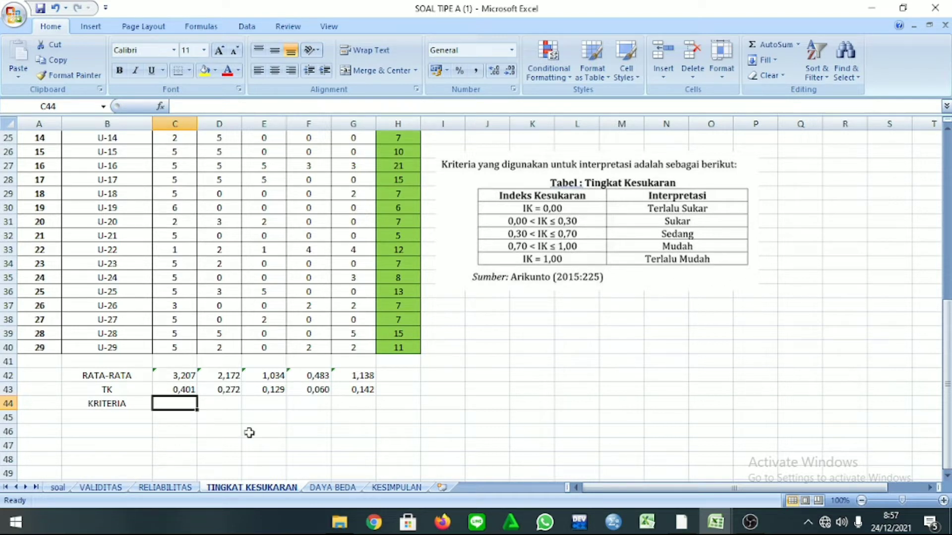
{"action": "type", "text": "=IF"}
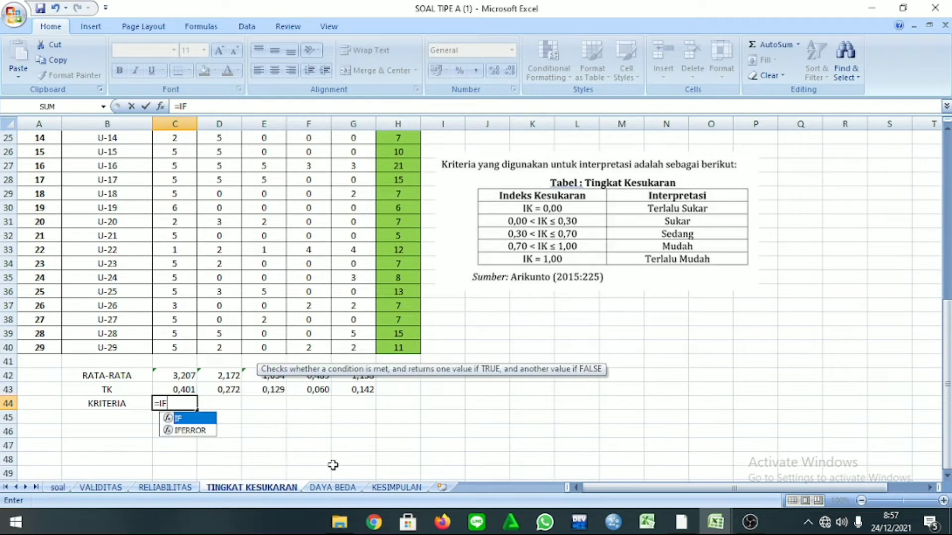
{"action": "type", "text": "("}
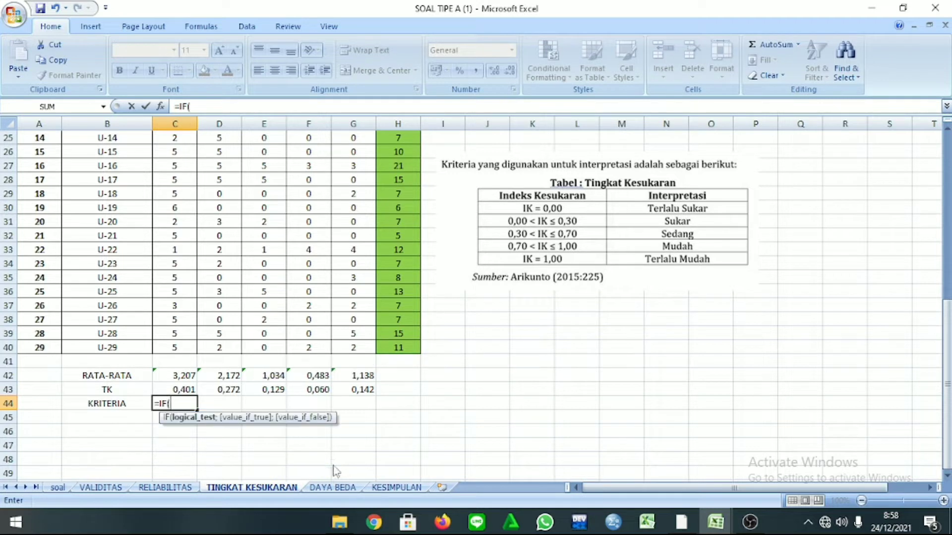
{"action": "key", "text": "BackSpace"}
{"action": "key", "text": "BackSpace"}
{"action": "key", "text": "BackSpace"}
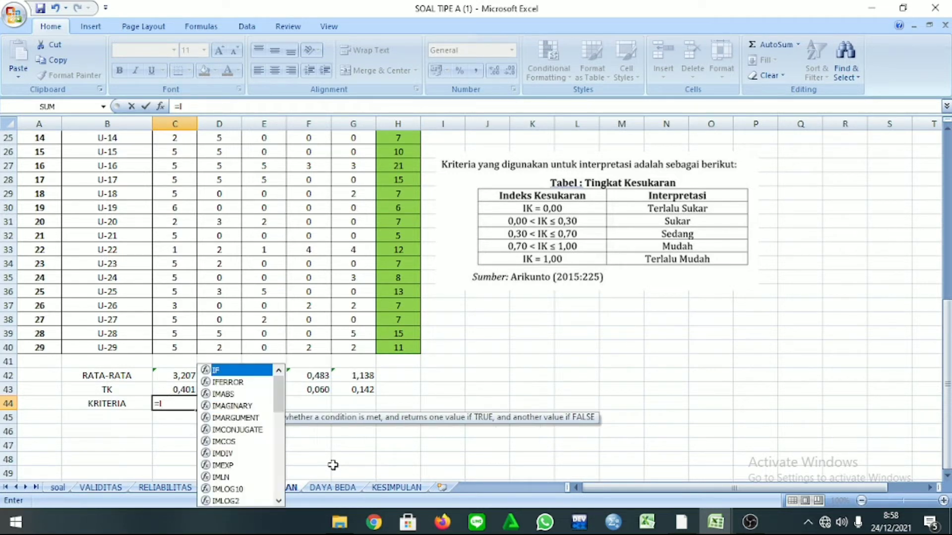
{"action": "type", "text": "if("}
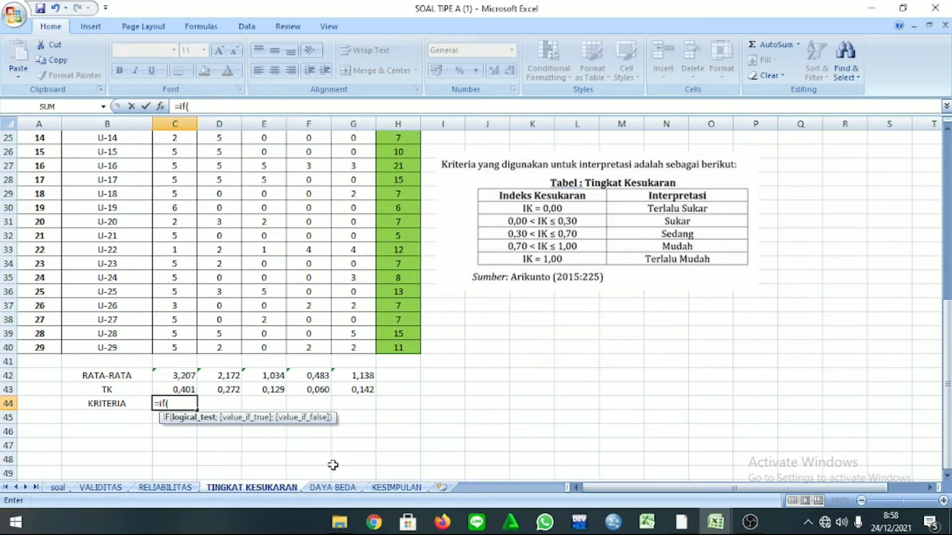
{"action": "left_click", "coordinate": [181, 389]}
{"action": "type", "text": "="}
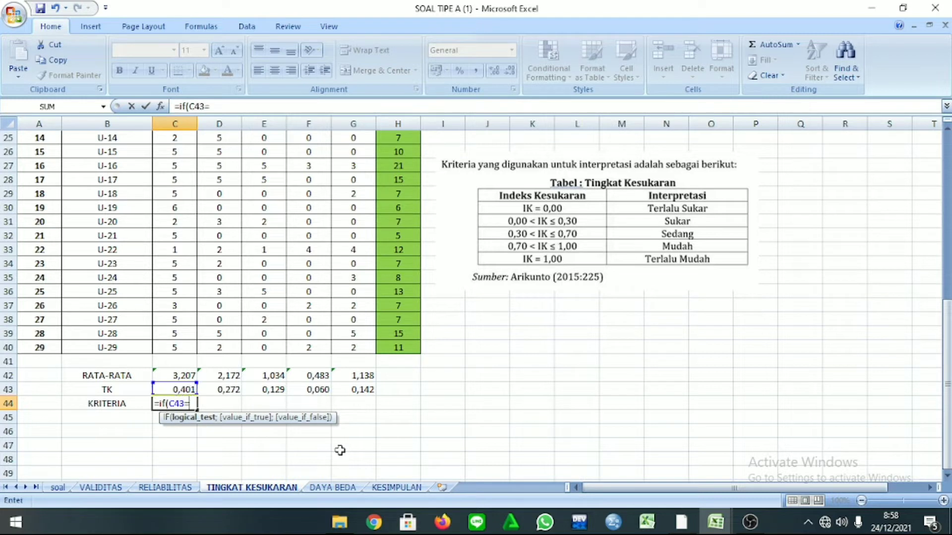
{"action": "type", "text": "0;"}
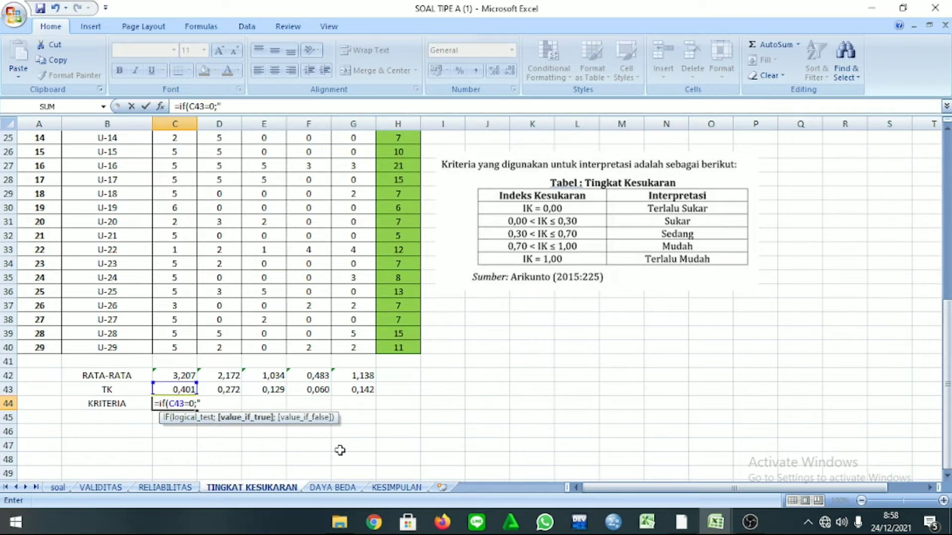
{"action": "type", "text": "\"Terlalu Sukar"}
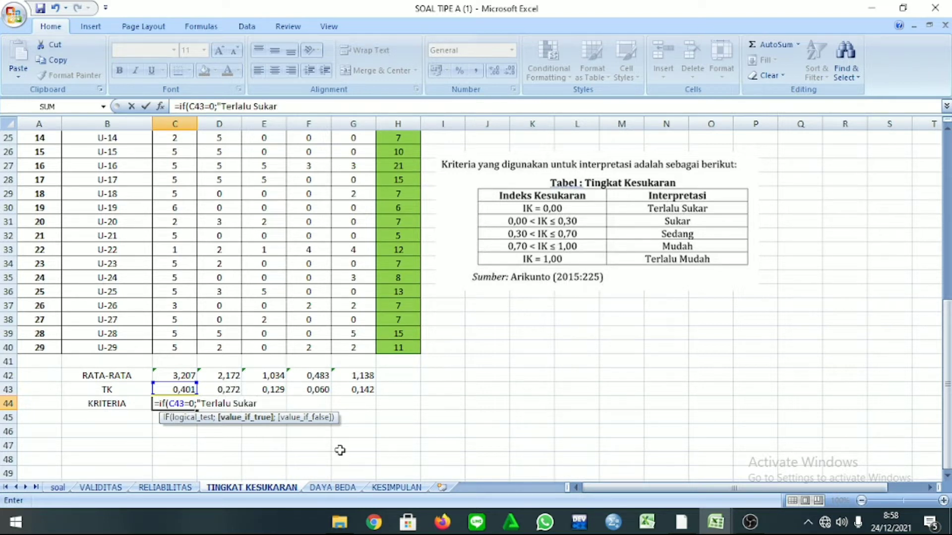
{"action": "type", "text": "\";if("}
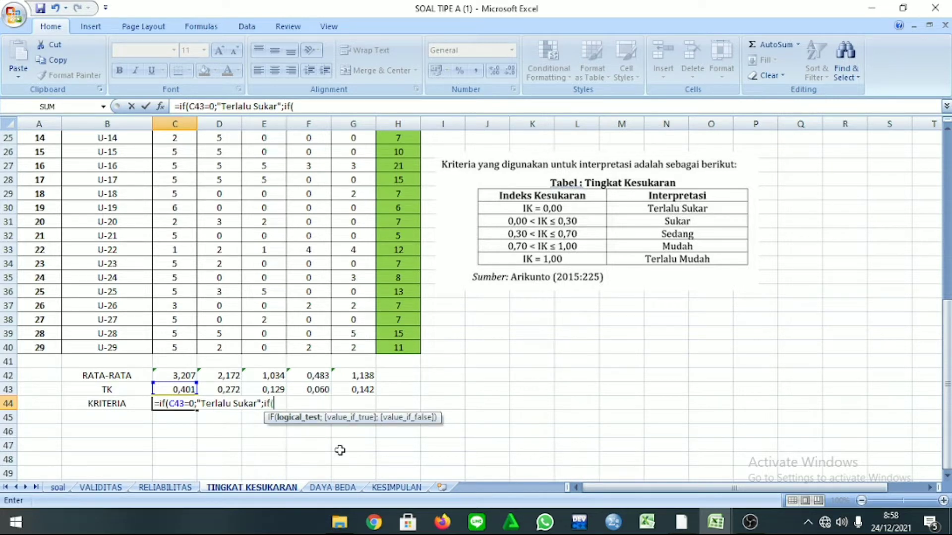
Extend the C44 formula with nested IF conditions returning "Sukar" for C43<=0,3 and "Sedang" for C43<=0,7
{"action": "type", "text": "C43<=0,3"}
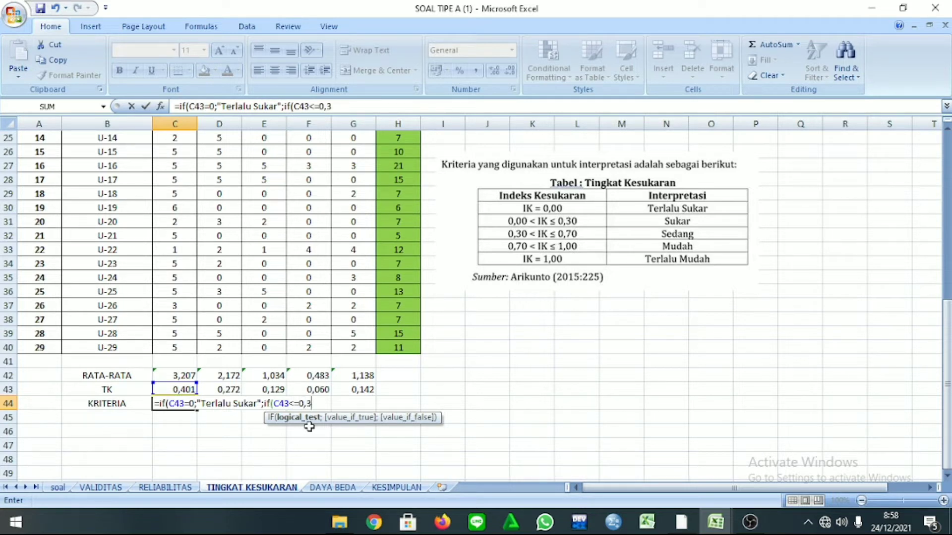
{"action": "type", "text": ";"}
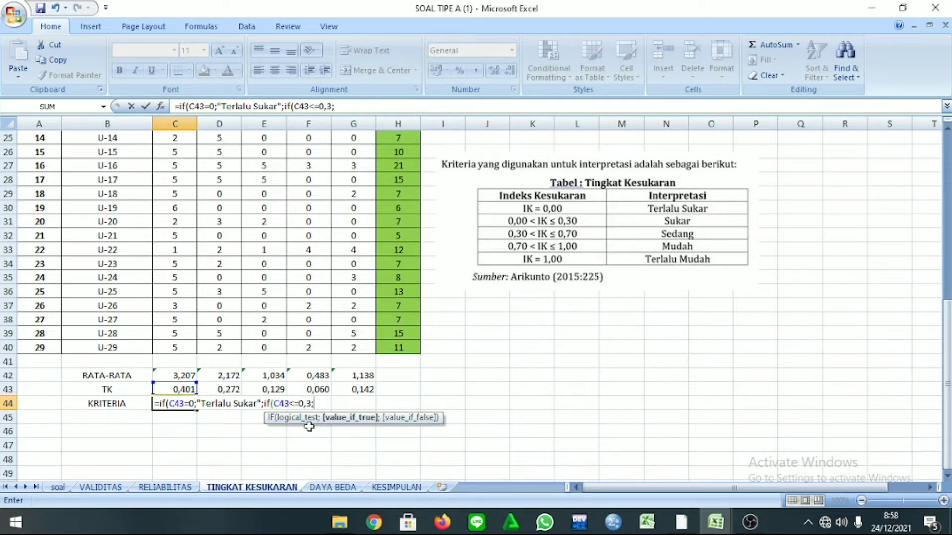
{"action": "type", "text": "\"Sukar\";if("}
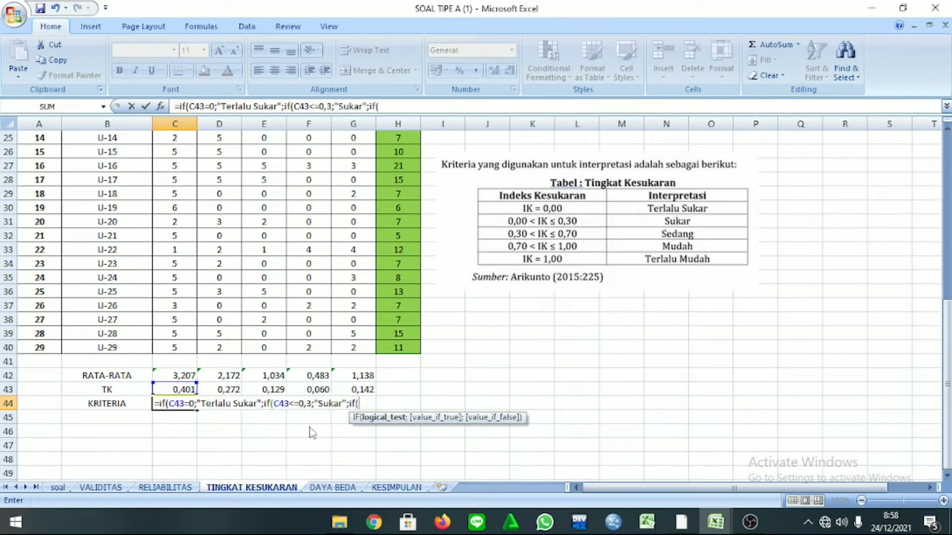
{"action": "key", "text": "Up"}
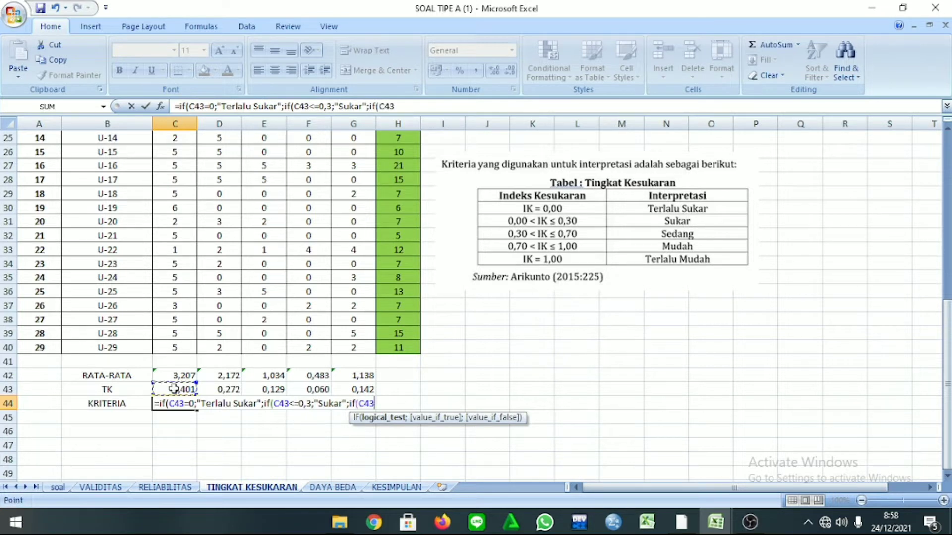
{"action": "type", "text": "<=0,7"}
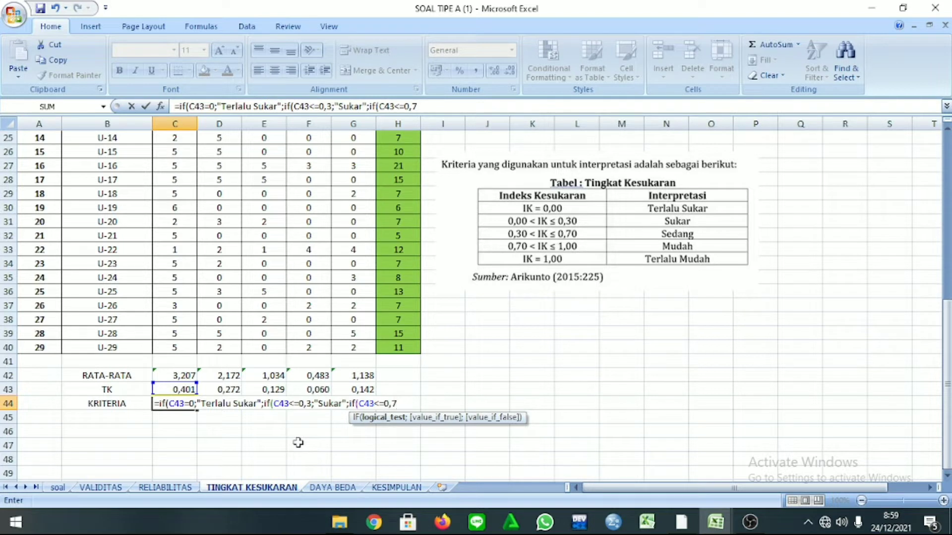
{"action": "type", "text": ";"}
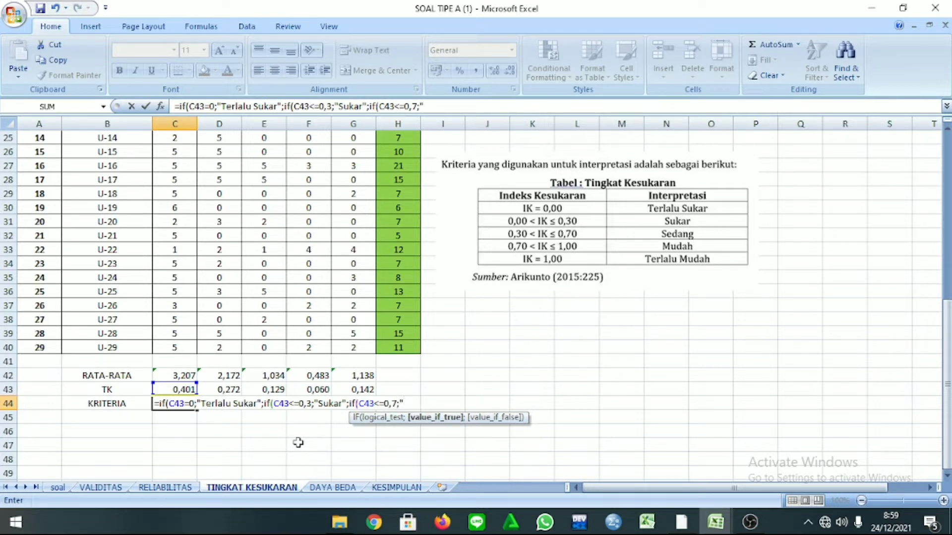
{"action": "type", "text": "\"Sedang\""}
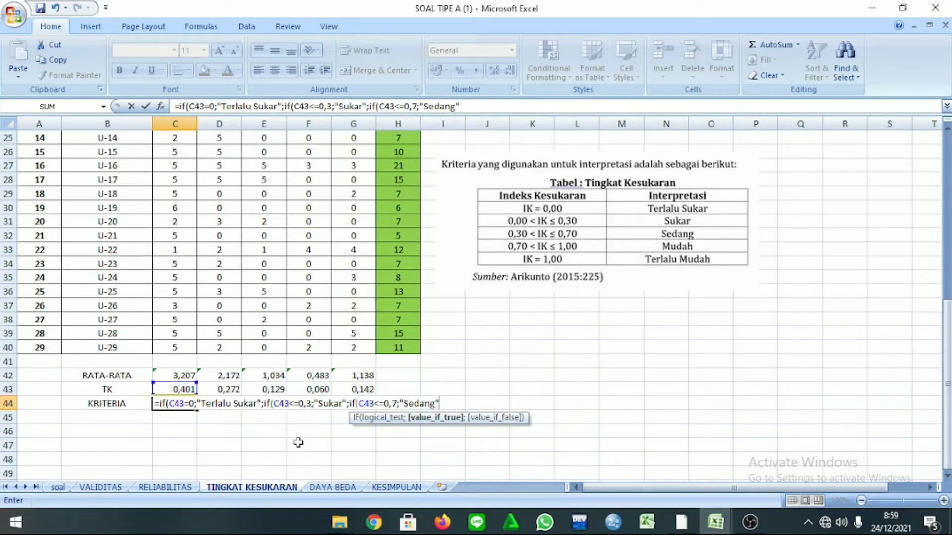
{"action": "type", "text": ";if("}
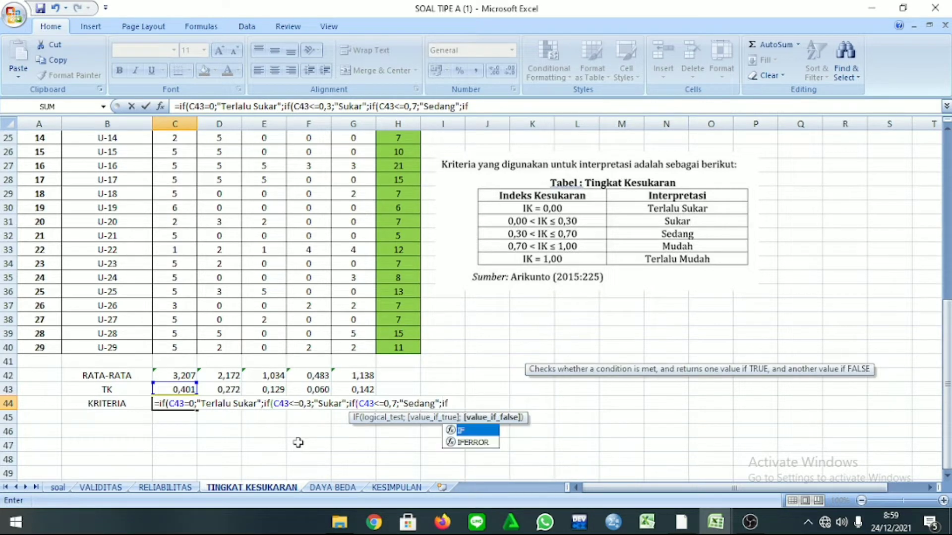
Complete the nested IF in C44 so C43<1 returns "Mudah" and any other value returns "Terlalu Mudah"
{"action": "left_click", "coordinate": [181, 389]}
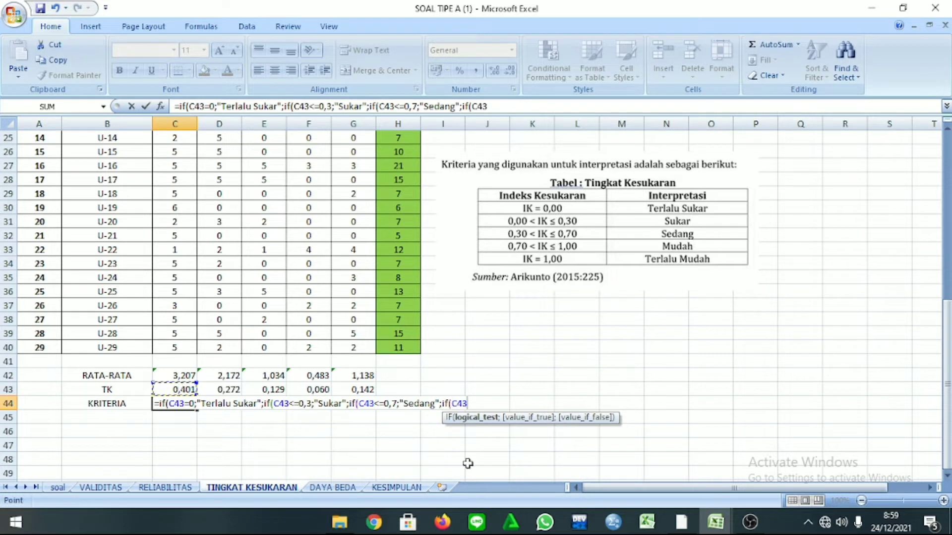
{"action": "type", "text": "<"}
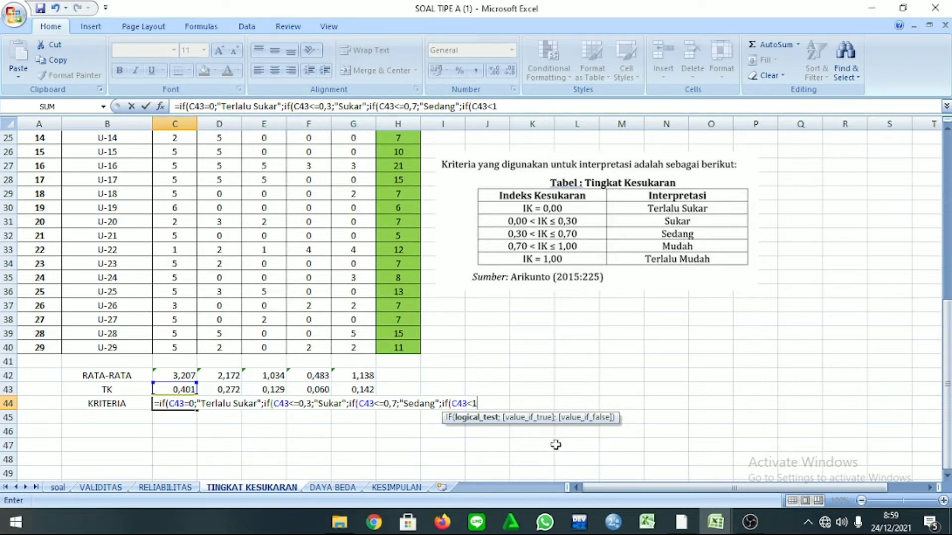
{"action": "type", "text": "1;\""}
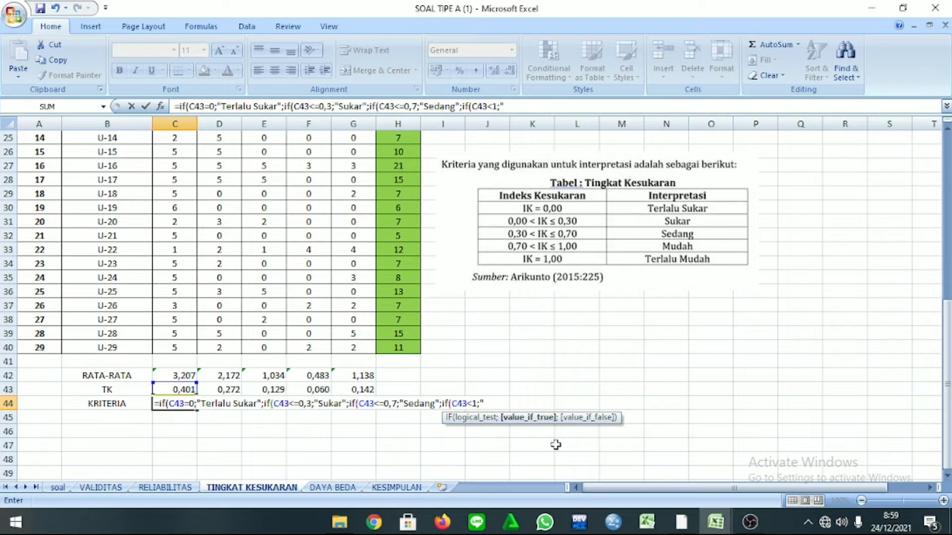
{"action": "type", "text": "Mudah"}
{"action": "type", "text": "\";"}
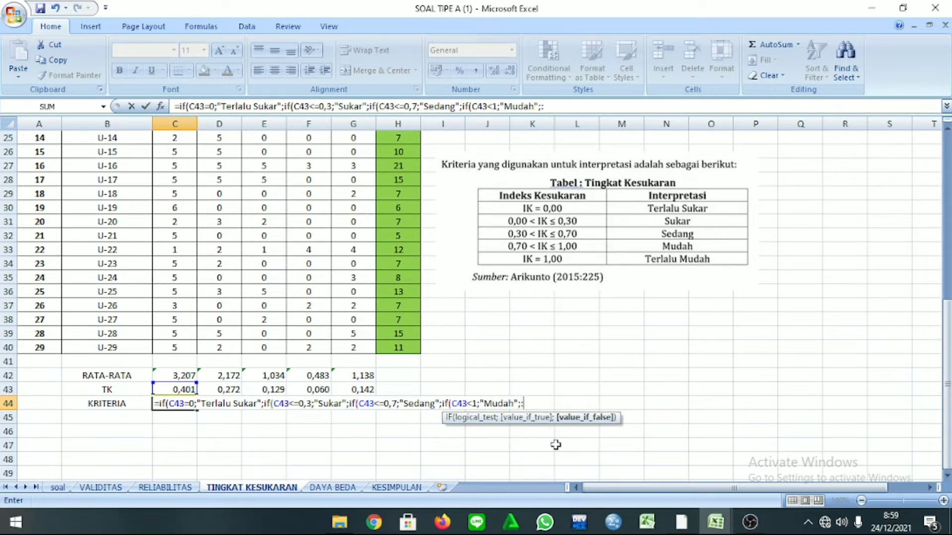
{"action": "type", "text": ":Terlalu Mudah"}
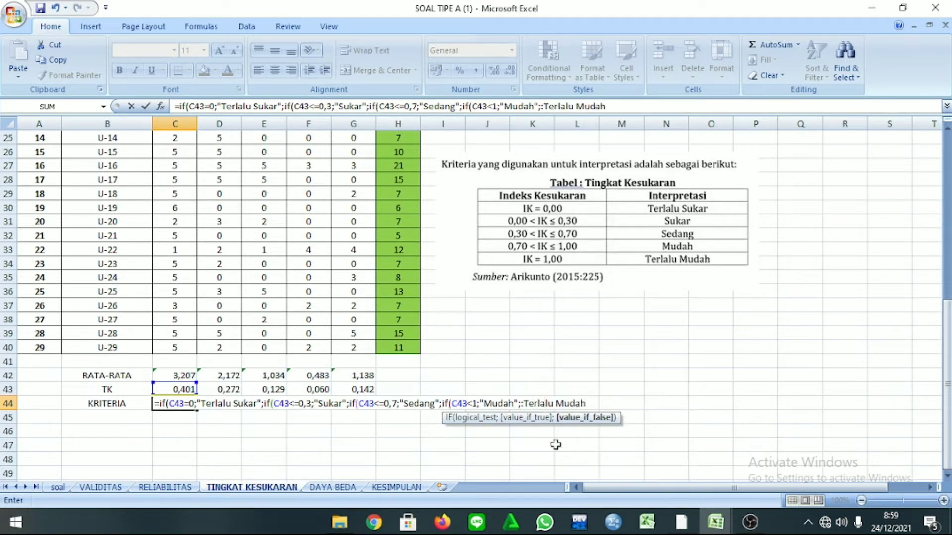
{"action": "type", "text": "\";"}
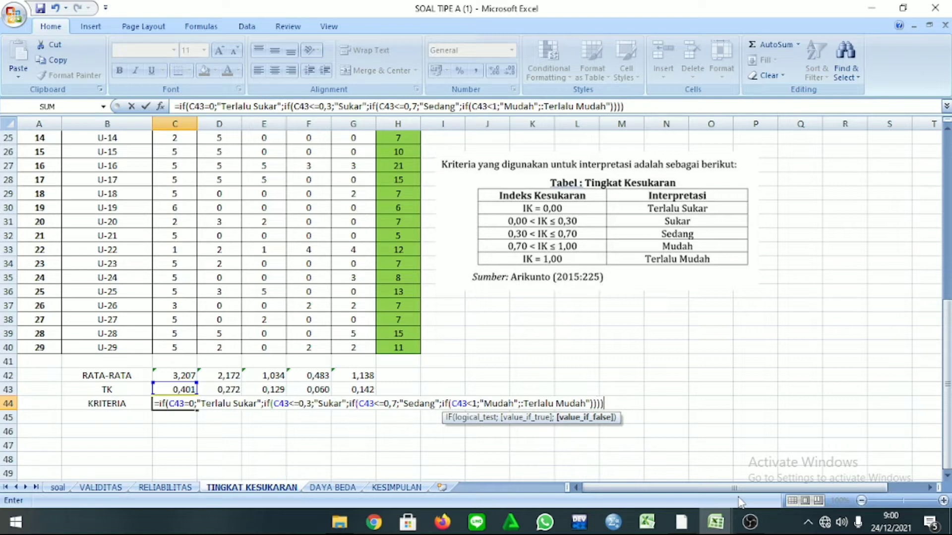
Enter the C44 formula, removing the stray colon before "Terlalu Mudah" and accepting the proposed correction of its quotation marks
{"action": "key", "text": "Return"}
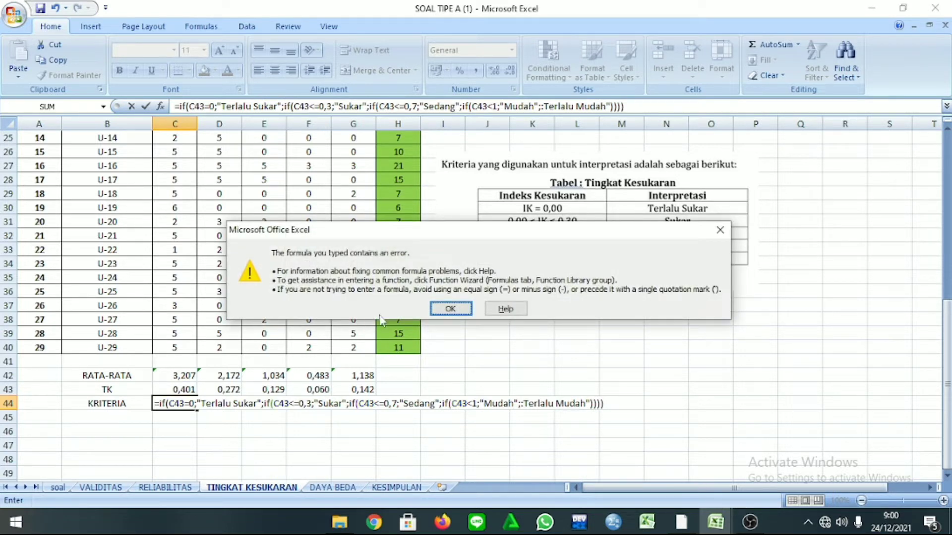
{"action": "left_click", "coordinate": [459, 309]}
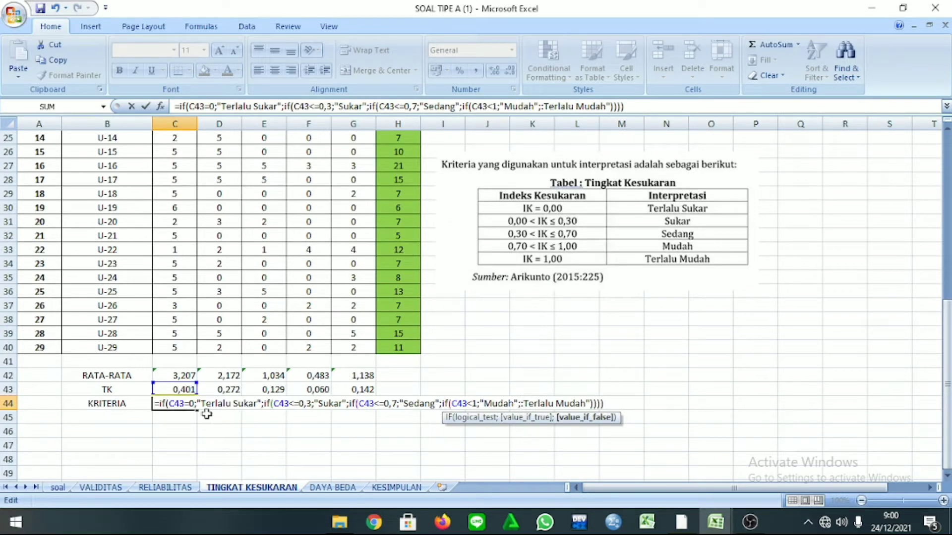
{"action": "key", "text": "BackSpace"}
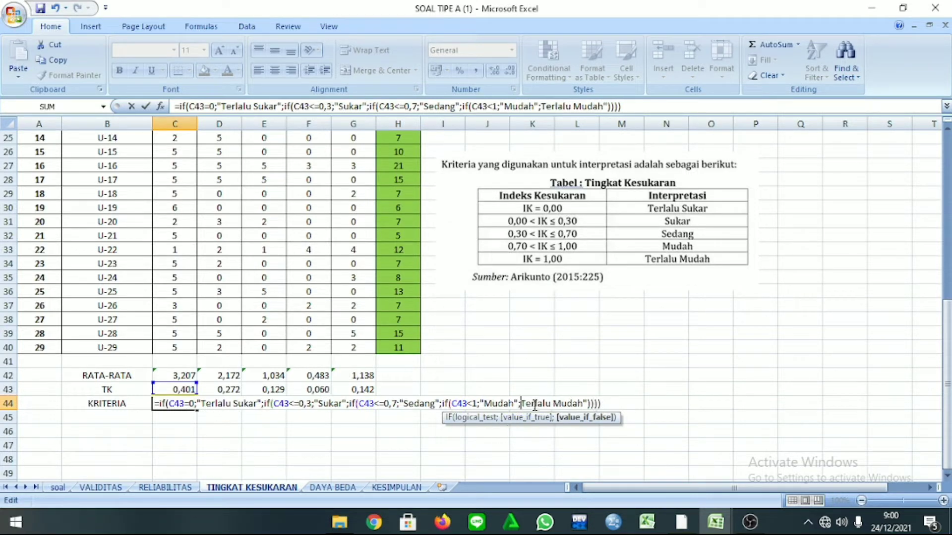
{"action": "key", "text": "Return"}
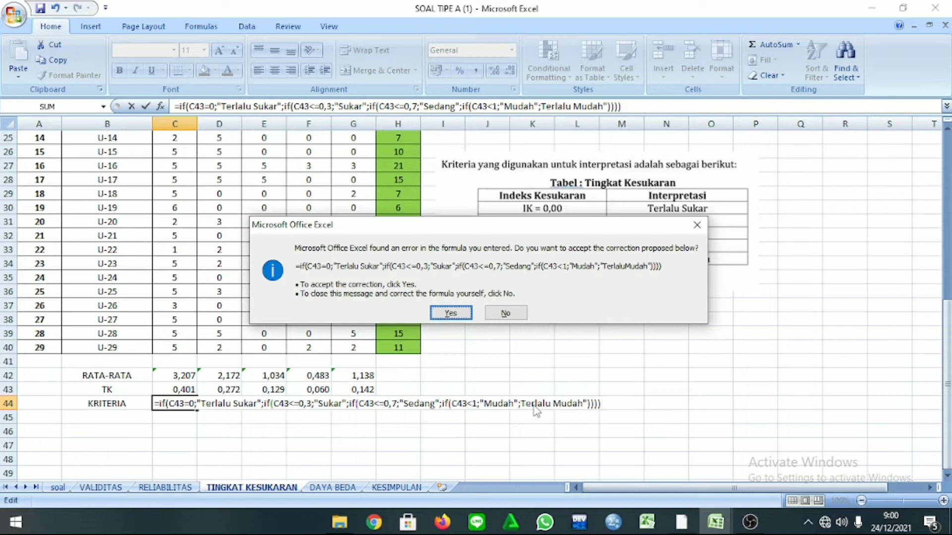
{"action": "left_click", "coordinate": [451, 314]}
Fill the KRITERIA formula from C44 across to G44
{"action": "left_click", "coordinate": [191, 404]}
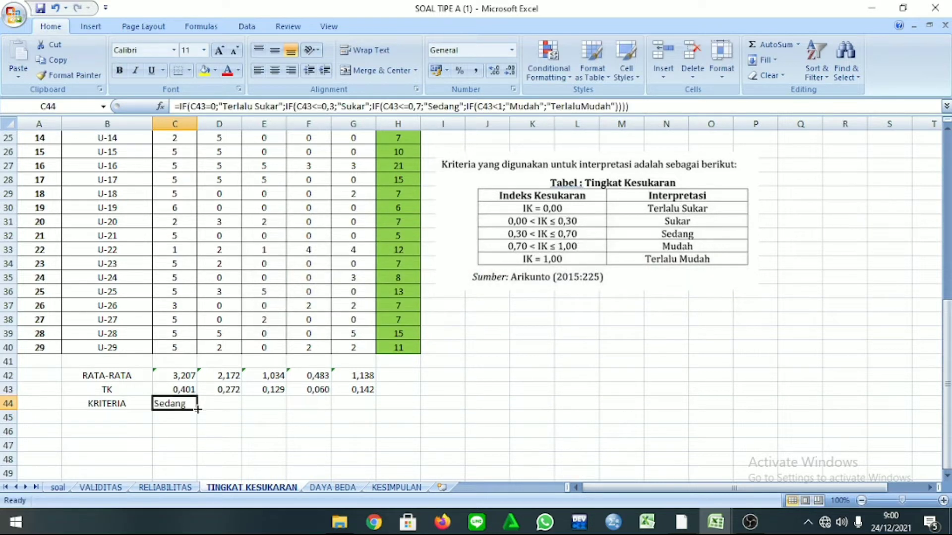
{"action": "left_click_drag", "start_coordinate": [197, 408], "coordinate": [365, 413]}
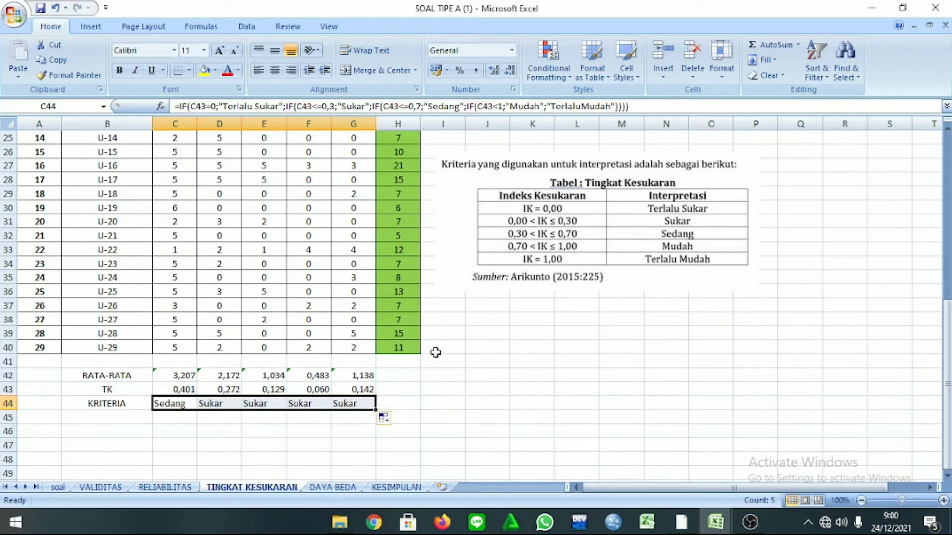
Review the item scores together with the RATA-RATA, TK and KRITERIA rows and the difficulty criteria table
{"action": "scroll", "coordinate": [447, 341], "scroll_direction": "up", "scroll_amount": 5}
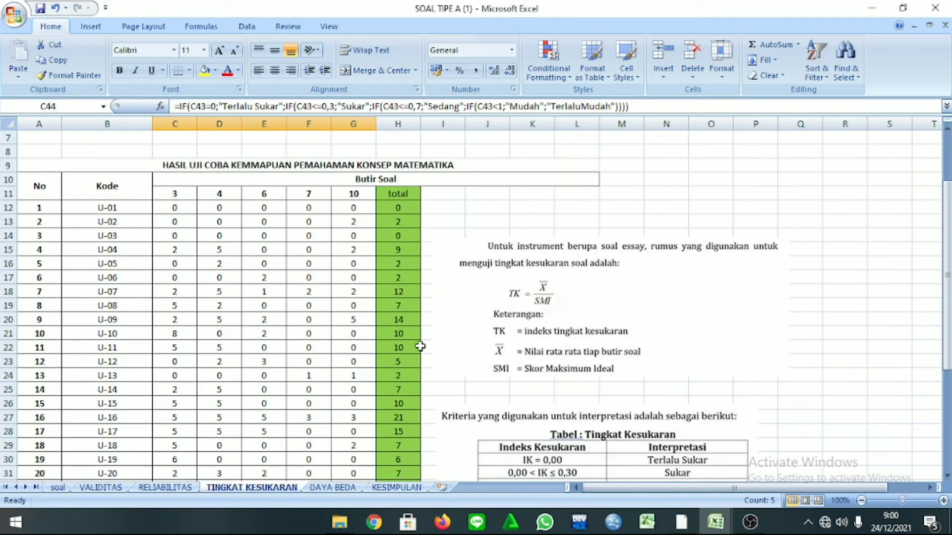
{"action": "scroll", "coordinate": [421, 348], "scroll_direction": "down", "scroll_amount": 5}
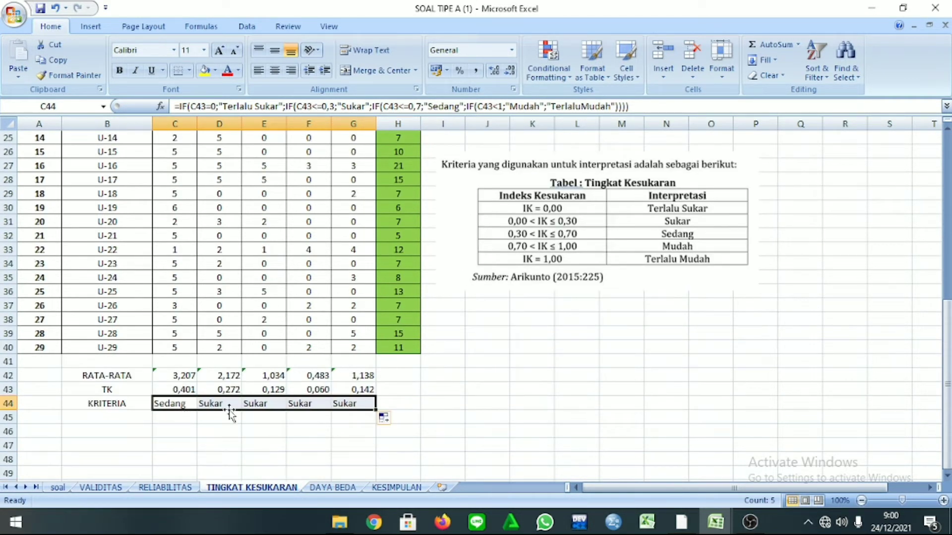
{"action": "scroll", "coordinate": [230, 402], "scroll_direction": "up", "scroll_amount": 6}
{"action": "scroll", "coordinate": [231, 402], "scroll_direction": "down", "scroll_amount": 6}
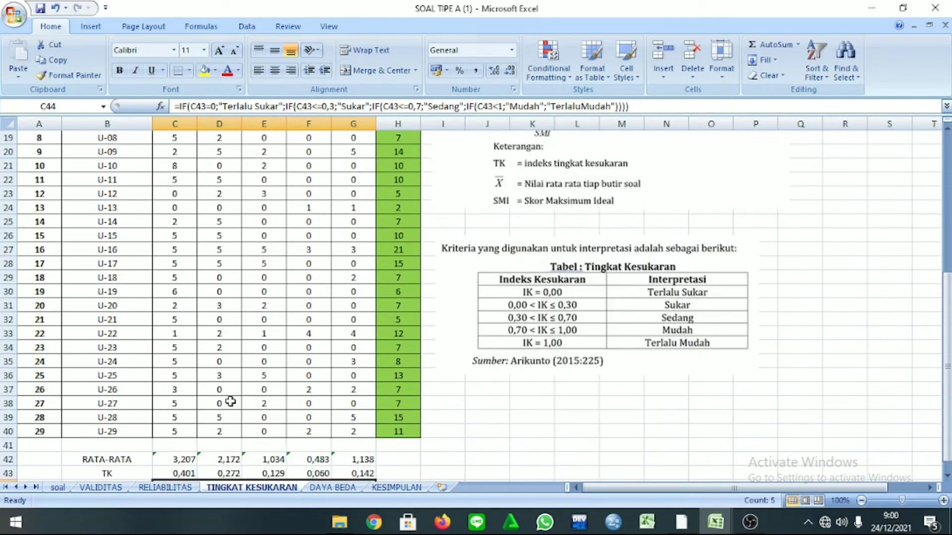
{"action": "scroll", "coordinate": [245, 419], "scroll_direction": "up", "scroll_amount": 6}
{"action": "scroll", "coordinate": [259, 409], "scroll_direction": "down", "scroll_amount": 5}
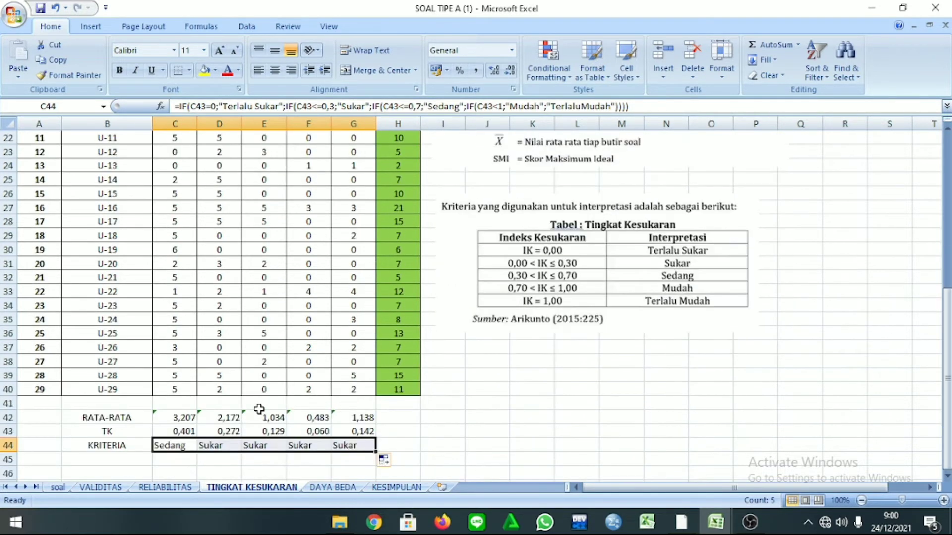
{"action": "scroll", "coordinate": [261, 408], "scroll_direction": "up", "scroll_amount": 5}
{"action": "scroll", "coordinate": [283, 409], "scroll_direction": "down", "scroll_amount": 5}
{"action": "scroll", "coordinate": [299, 406], "scroll_direction": "up", "scroll_amount": 5}
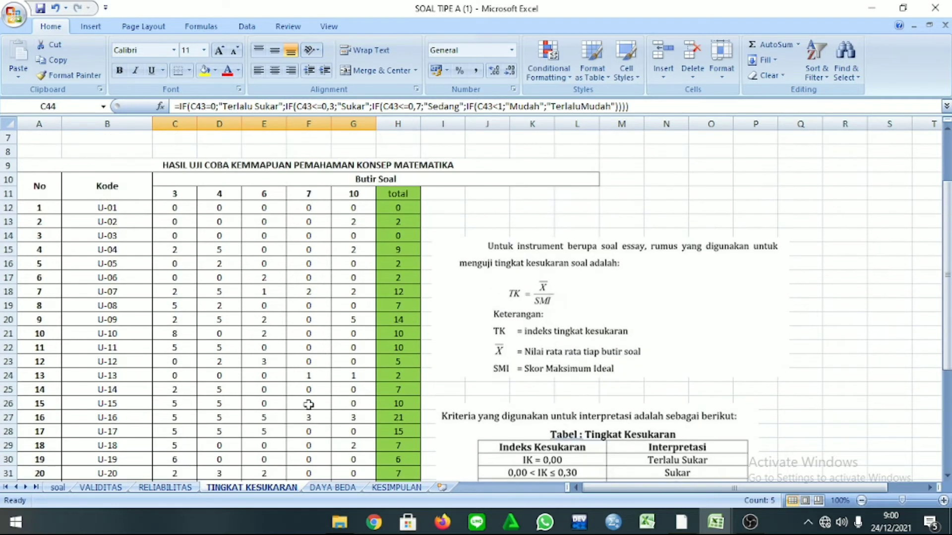
{"action": "scroll", "coordinate": [310, 402], "scroll_direction": "down", "scroll_amount": 3}
{"action": "scroll", "coordinate": [310, 403], "scroll_direction": "down", "scroll_amount": 3}
{"action": "left_click", "coordinate": [431, 391]}
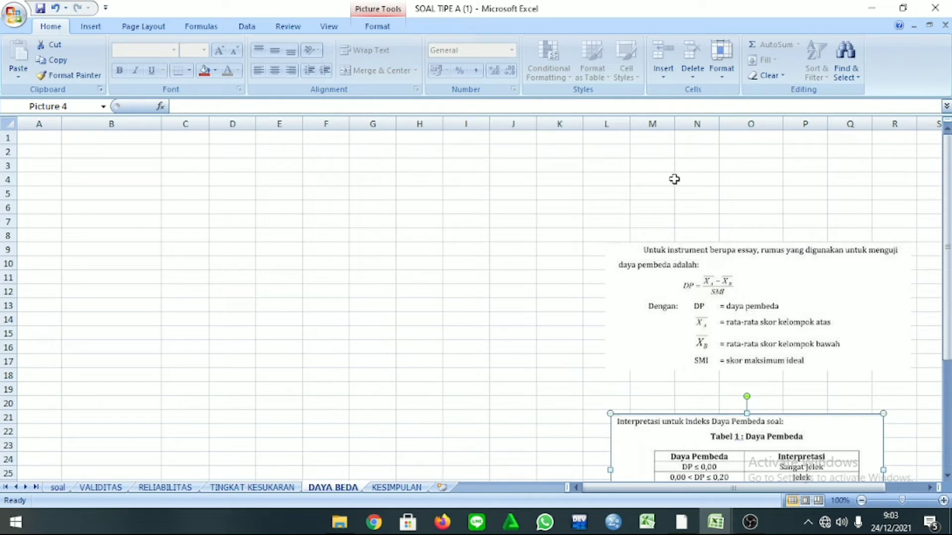
Look over the finished TINGKAT KESUKARAN sheet and the formula and interpretation table on the DAYA BEDA sheet
{"action": "left_click", "coordinate": [241, 489]}
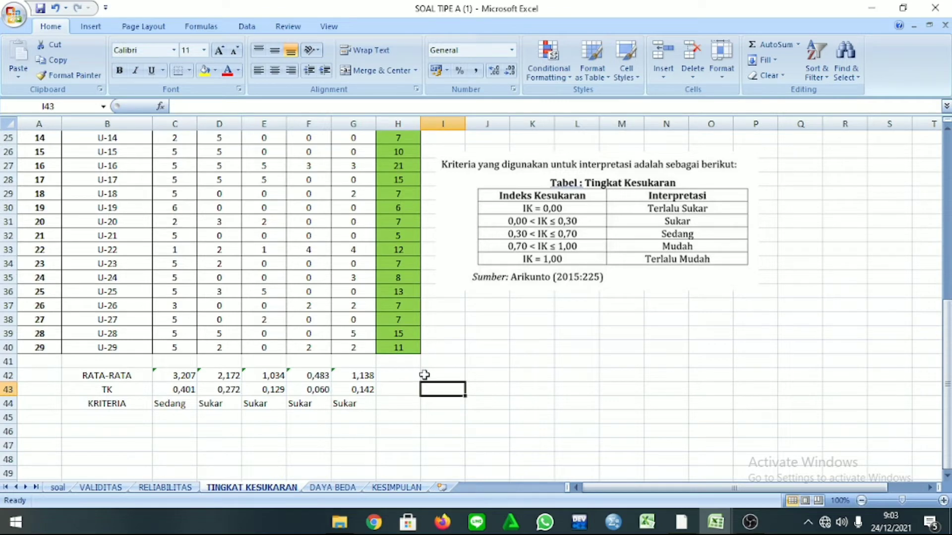
{"action": "scroll", "coordinate": [425, 378], "scroll_direction": "up", "scroll_amount": 8}
{"action": "scroll", "coordinate": [425, 378], "scroll_direction": "down", "scroll_amount": 8}
{"action": "scroll", "coordinate": [425, 378], "scroll_direction": "up", "scroll_amount": 8}
{"action": "scroll", "coordinate": [425, 378], "scroll_direction": "down", "scroll_amount": 8}
{"action": "scroll", "coordinate": [426, 379], "scroll_direction": "up", "scroll_amount": 6}
{"action": "scroll", "coordinate": [418, 275], "scroll_direction": "down", "scroll_amount": 7}
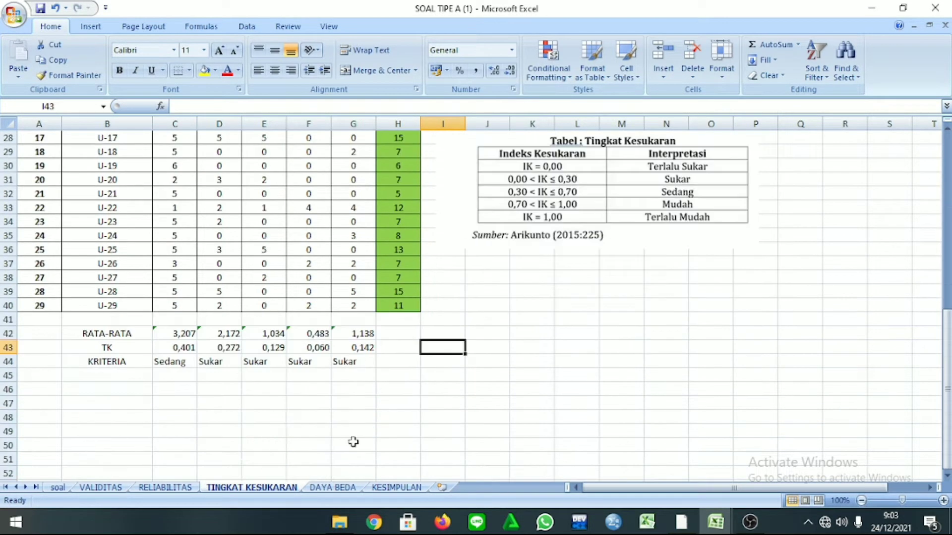
{"action": "left_click", "coordinate": [329, 488]}
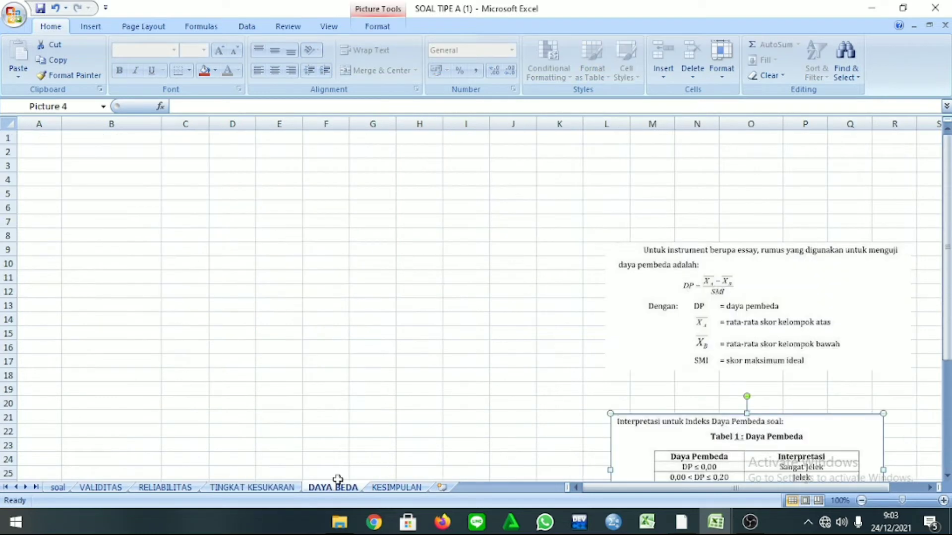
{"action": "scroll", "coordinate": [393, 365], "scroll_direction": "down", "scroll_amount": 5}
{"action": "scroll", "coordinate": [381, 375], "scroll_direction": "up", "scroll_amount": 5}
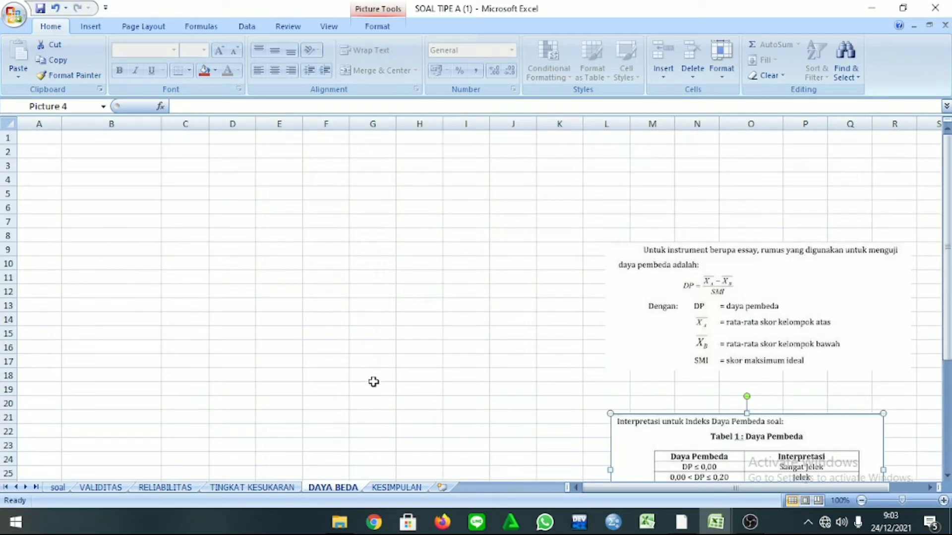
Copy the score table on the TINGKAT KESUKARAN sheet, from the No header in A10 down through row 41
{"action": "left_click", "coordinate": [263, 488]}
{"action": "scroll", "coordinate": [172, 318], "scroll_direction": "up", "scroll_amount": 5}
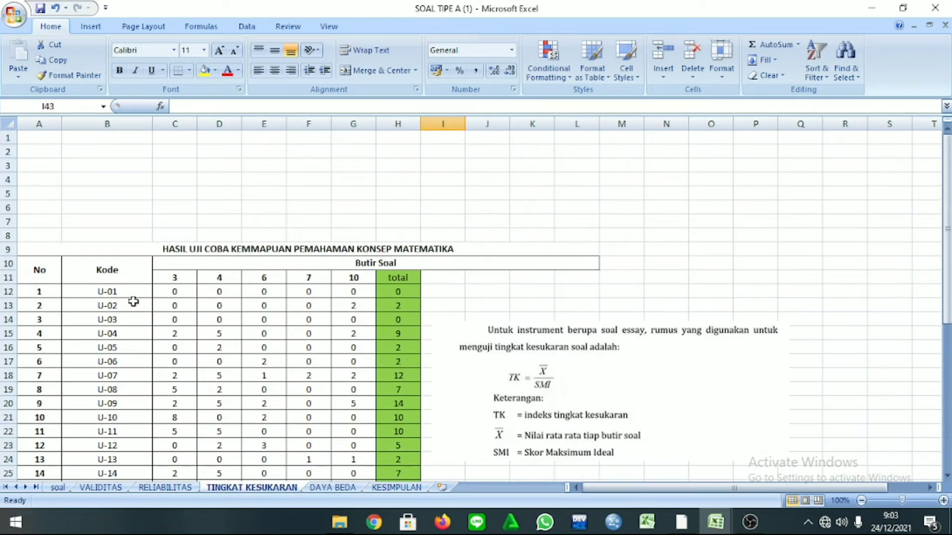
{"action": "scroll", "coordinate": [133, 301], "scroll_direction": "down", "scroll_amount": 4}
{"action": "scroll", "coordinate": [74, 145], "scroll_direction": "up", "scroll_amount": 2}
{"action": "left_click_drag", "start_coordinate": [43, 180], "coordinate": [325, 419]}
{"action": "right_click", "coordinate": [328, 416]}
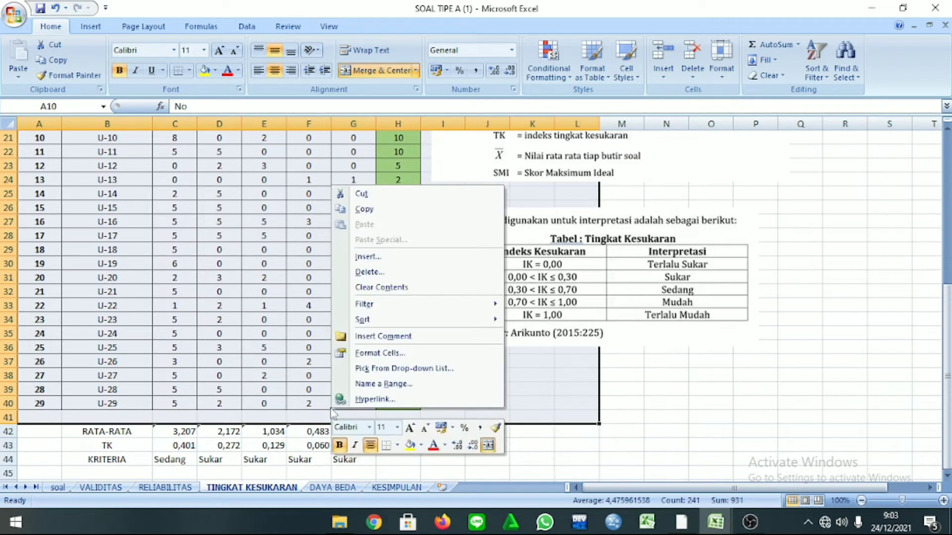
{"action": "left_click", "coordinate": [362, 209]}
Paste the copied score table into the DAYA BEDA sheet starting at cell A1
{"action": "scroll", "coordinate": [362, 209], "scroll_direction": "up", "scroll_amount": 3}
{"action": "key", "text": "ctrl+Page_Down"}
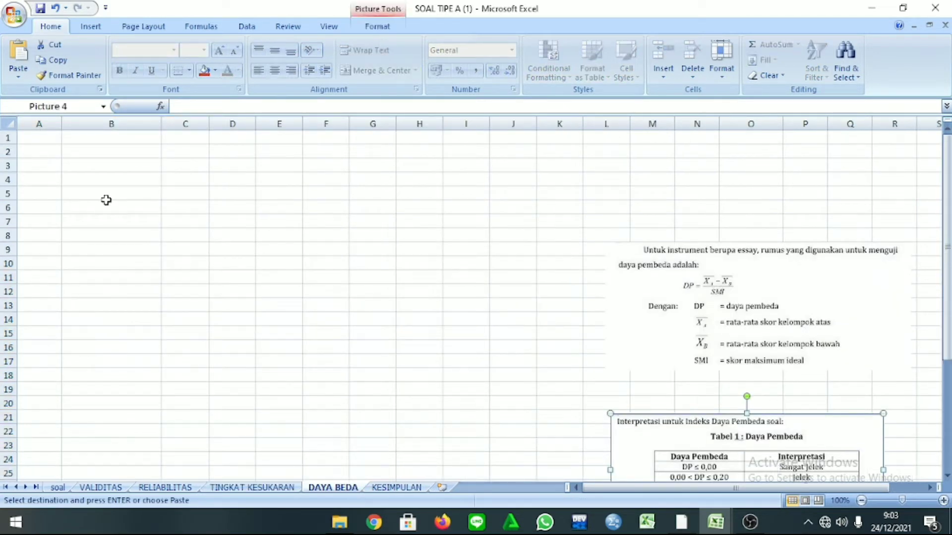
{"action": "left_click", "coordinate": [48, 140]}
{"action": "right_click", "coordinate": [47, 141]}
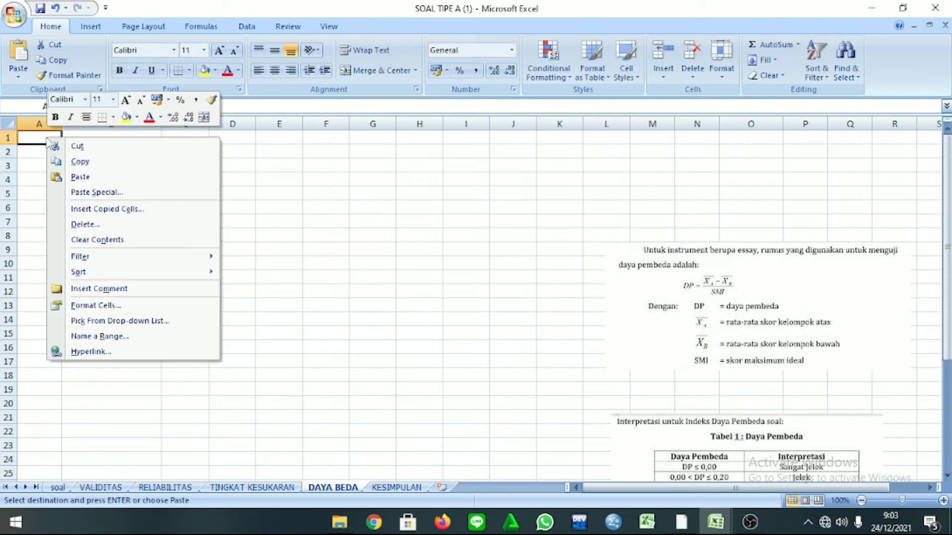
{"action": "left_click", "coordinate": [79, 176]}
Check the pasted score table on the DAYA BEDA sheet from its header down to the last student
{"action": "left_click", "coordinate": [696, 208]}
{"action": "scroll", "coordinate": [370, 240], "scroll_direction": "down", "scroll_amount": 2}
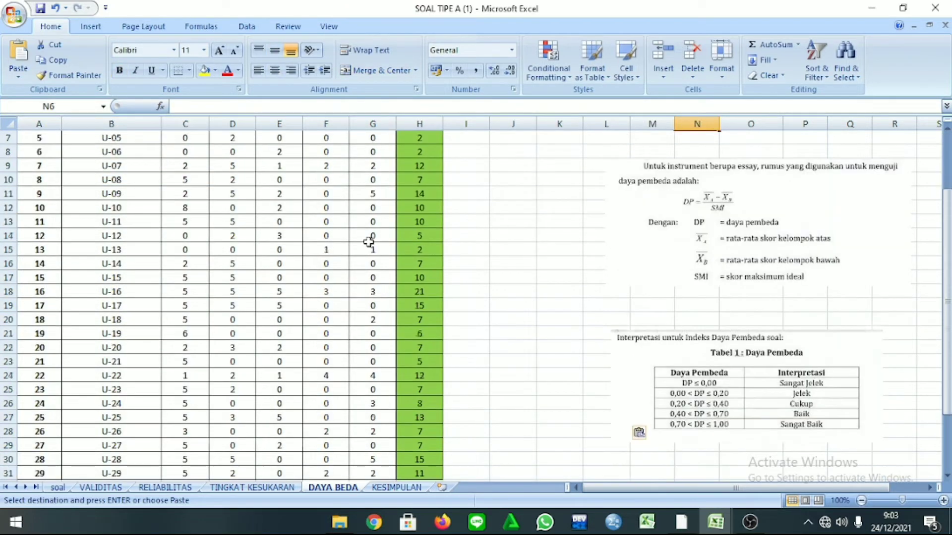
{"action": "scroll", "coordinate": [368, 240], "scroll_direction": "up", "scroll_amount": 2}
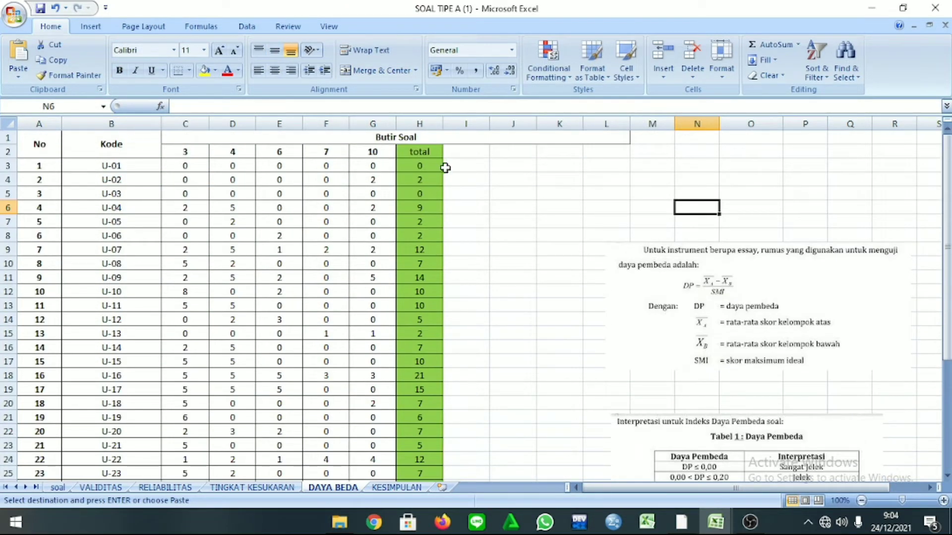
{"action": "scroll", "coordinate": [449, 171], "scroll_direction": "down", "scroll_amount": 3}
{"action": "scroll", "coordinate": [443, 181], "scroll_direction": "up", "scroll_amount": 3}
{"action": "scroll", "coordinate": [442, 184], "scroll_direction": "down", "scroll_amount": 1}
{"action": "left_click", "coordinate": [477, 156]}
{"action": "scroll", "coordinate": [489, 157], "scroll_direction": "up", "scroll_amount": 1}
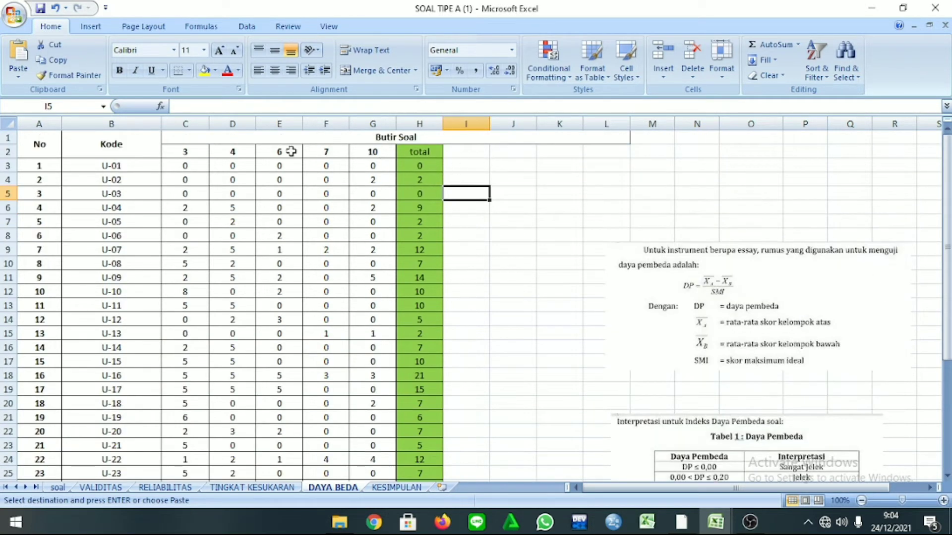
Try adding filters to the table's whole two-row header A1:L2, and undo them
{"action": "left_click_drag", "start_coordinate": [182, 153], "coordinate": [427, 154]}
{"action": "left_click", "coordinate": [533, 182]}
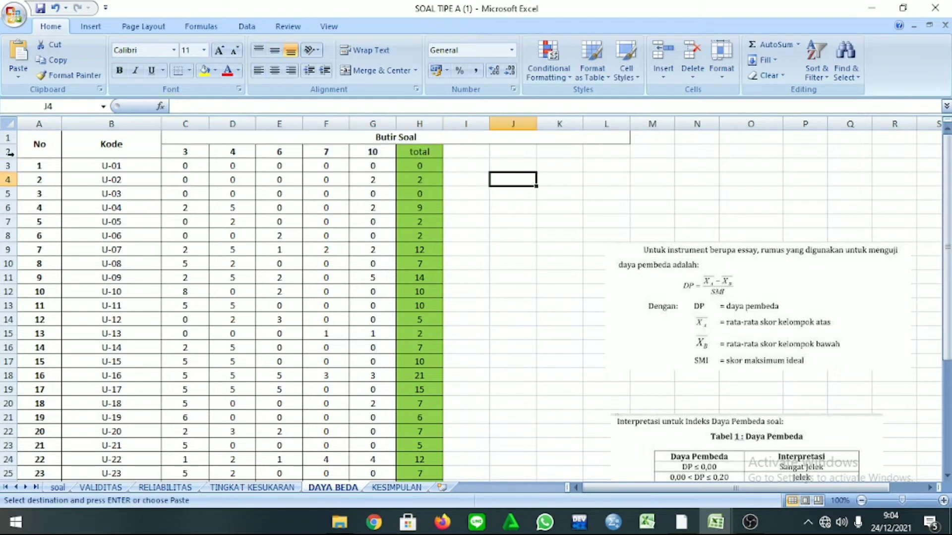
{"action": "left_click", "coordinate": [44, 142]}
{"action": "left_click_drag", "start_coordinate": [44, 142], "coordinate": [421, 156]}
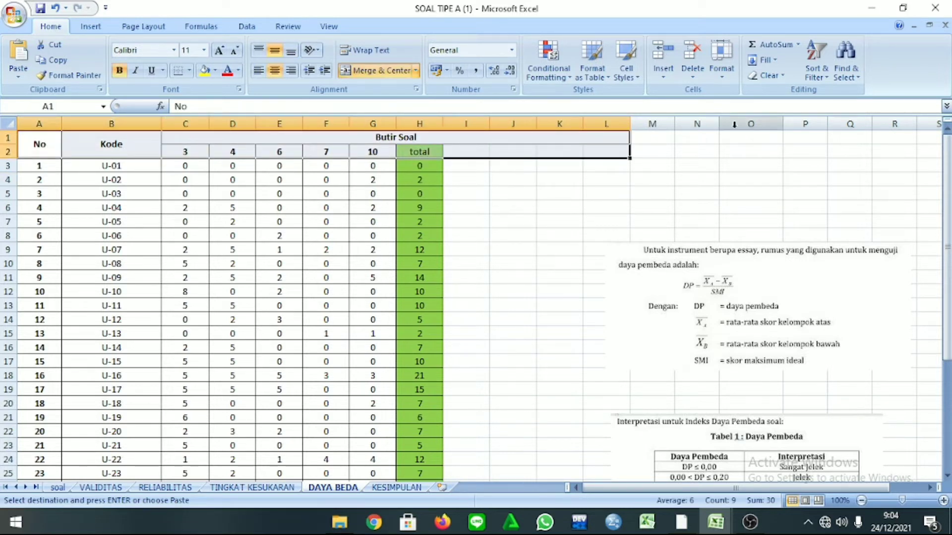
{"action": "left_click", "coordinate": [806, 77]}
{"action": "left_click", "coordinate": [818, 144]}
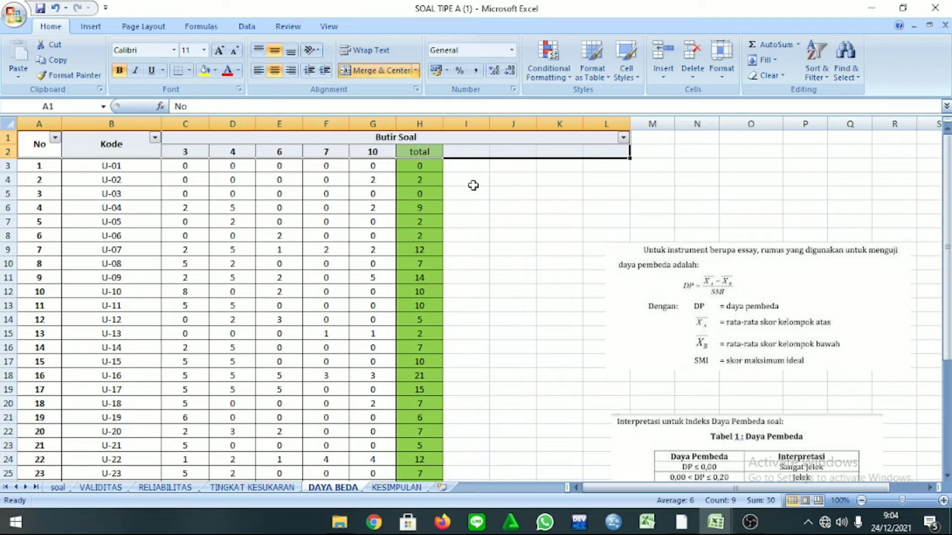
{"action": "left_click", "coordinate": [54, 8]}
{"action": "key", "text": "ctrl+c"}
{"action": "left_click", "coordinate": [559, 333]}
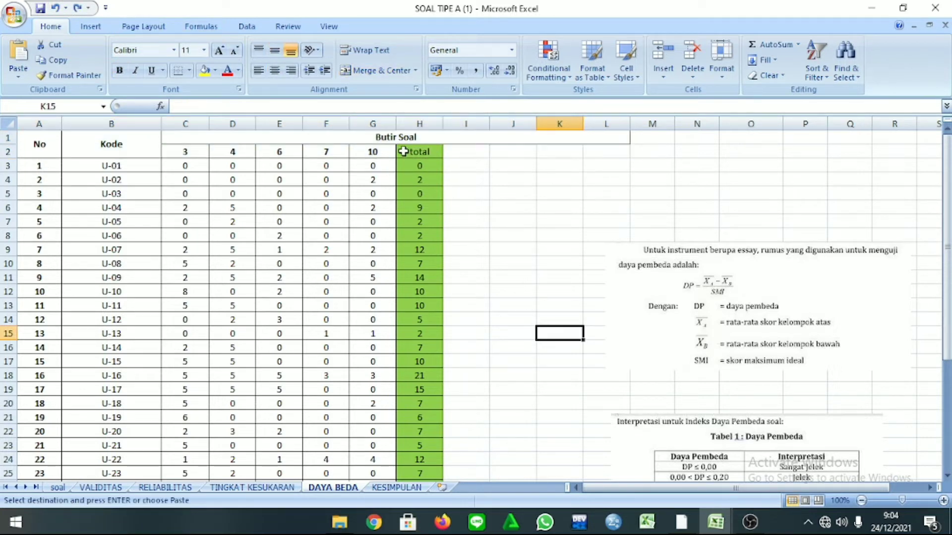
Add filters to the item number and total headers in C2:H2
{"action": "left_click_drag", "start_coordinate": [199, 152], "coordinate": [419, 151]}
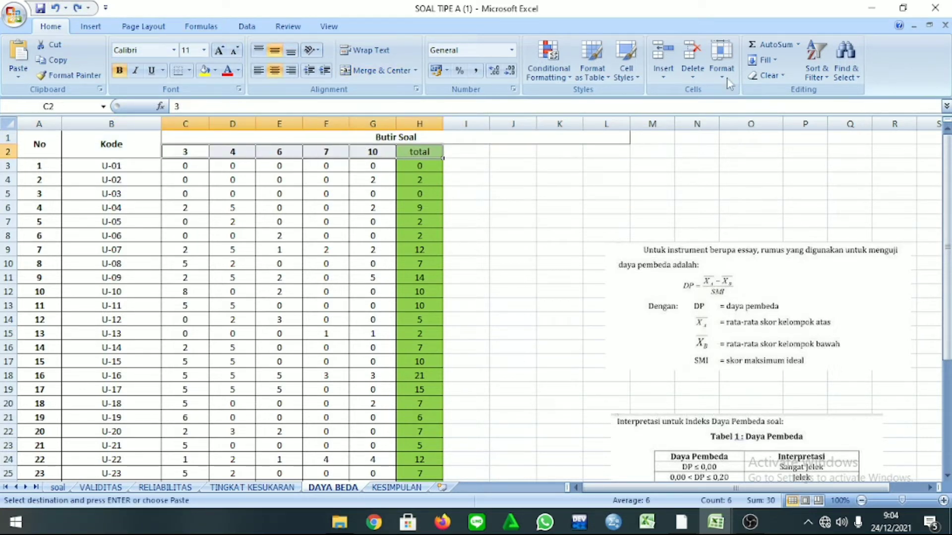
{"action": "left_click", "coordinate": [815, 63]}
{"action": "left_click", "coordinate": [837, 140]}
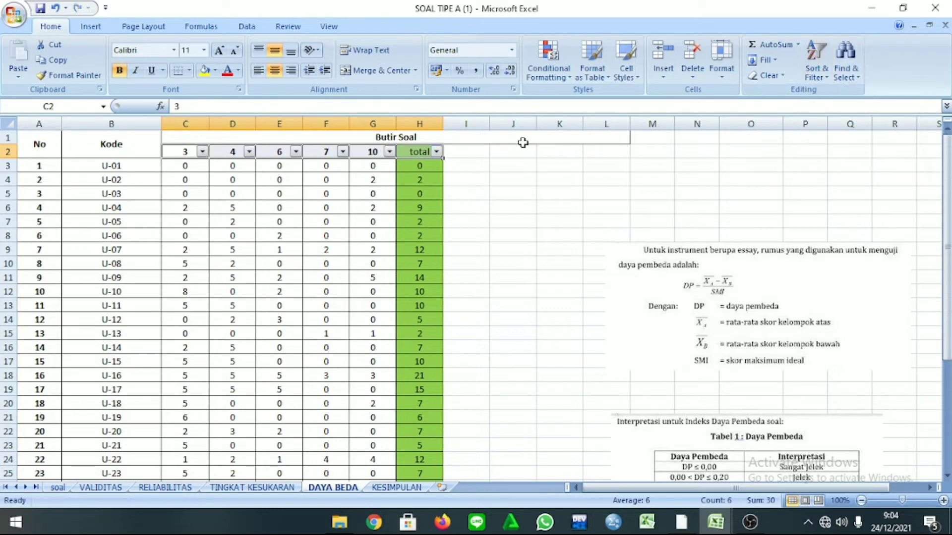
Sort the score table by the total column from largest to smallest
{"action": "left_click", "coordinate": [437, 151]}
{"action": "left_click", "coordinate": [411, 182]}
{"action": "left_click", "coordinate": [518, 195]}
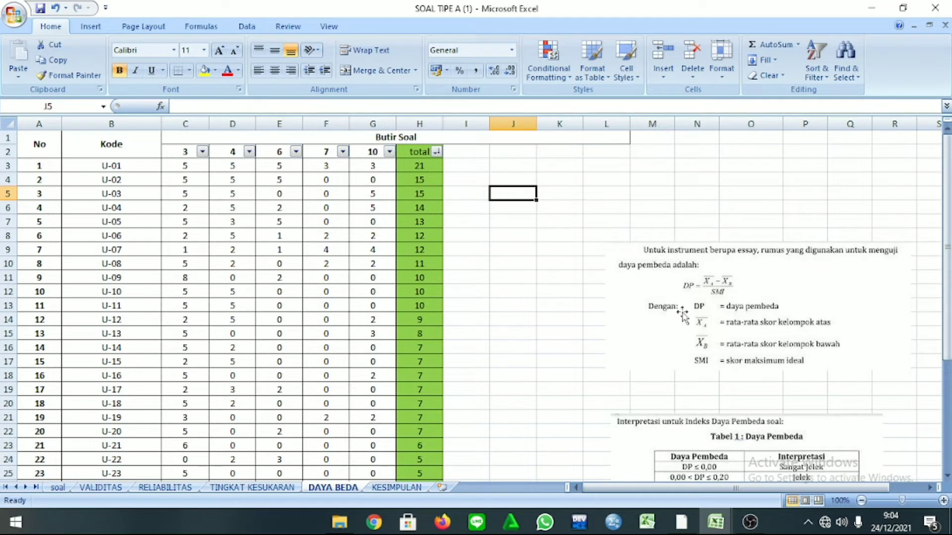
Examine the sorted score table from the highest total to the last student to see how many students there are
{"action": "scroll", "coordinate": [553, 228], "scroll_direction": "down", "scroll_amount": 5}
{"action": "scroll", "coordinate": [555, 229], "scroll_direction": "up", "scroll_amount": 4}
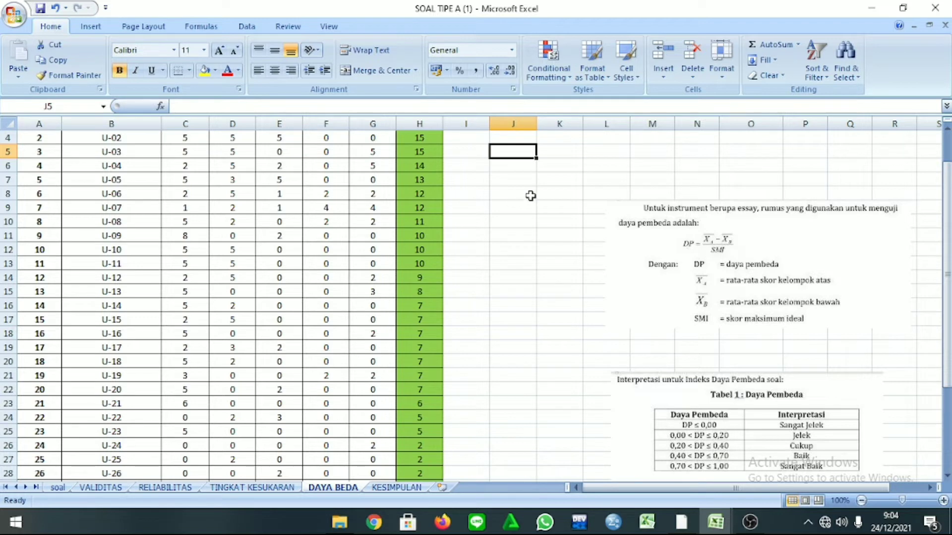
{"action": "scroll", "coordinate": [597, 179], "scroll_direction": "down", "scroll_amount": 1}
{"action": "scroll", "coordinate": [597, 180], "scroll_direction": "up", "scroll_amount": 2}
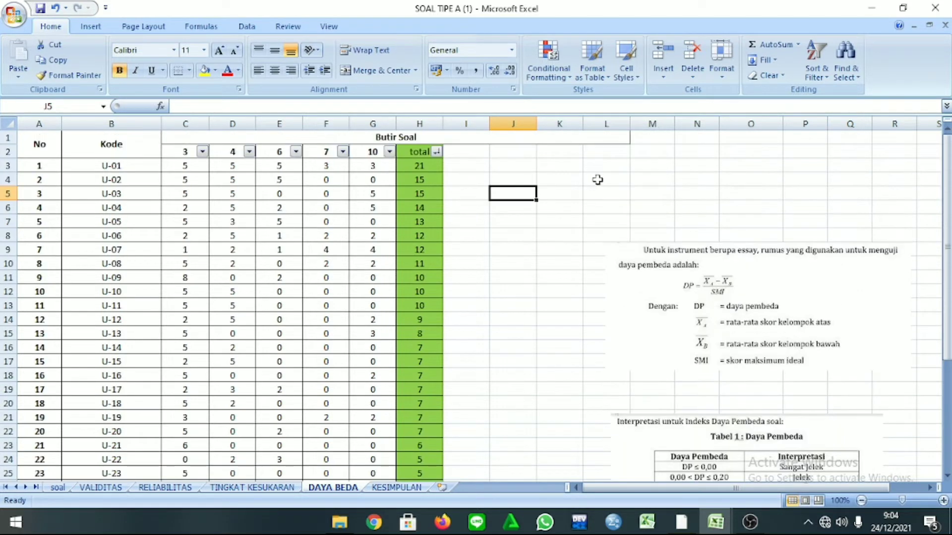
{"action": "scroll", "coordinate": [598, 182], "scroll_direction": "down", "scroll_amount": 4}
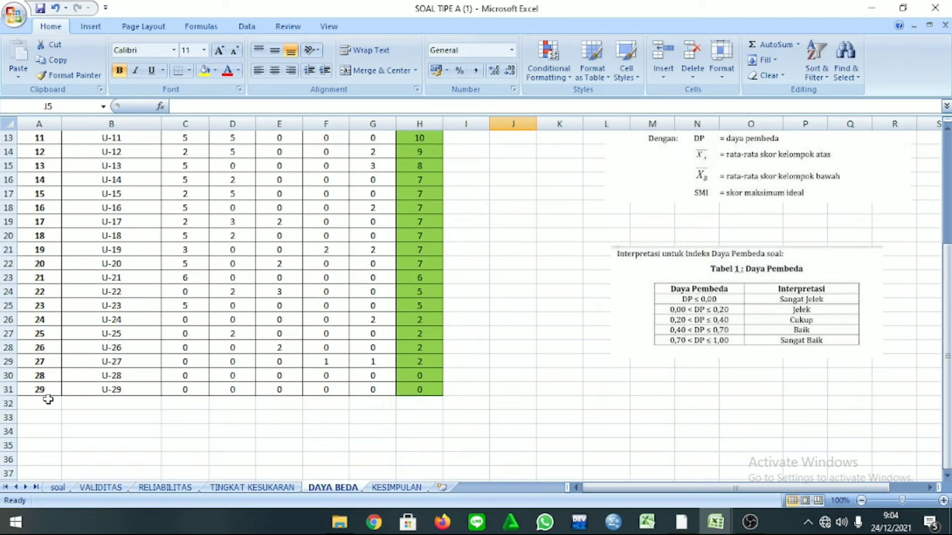
{"action": "scroll", "coordinate": [478, 255], "scroll_direction": "up", "scroll_amount": 4}
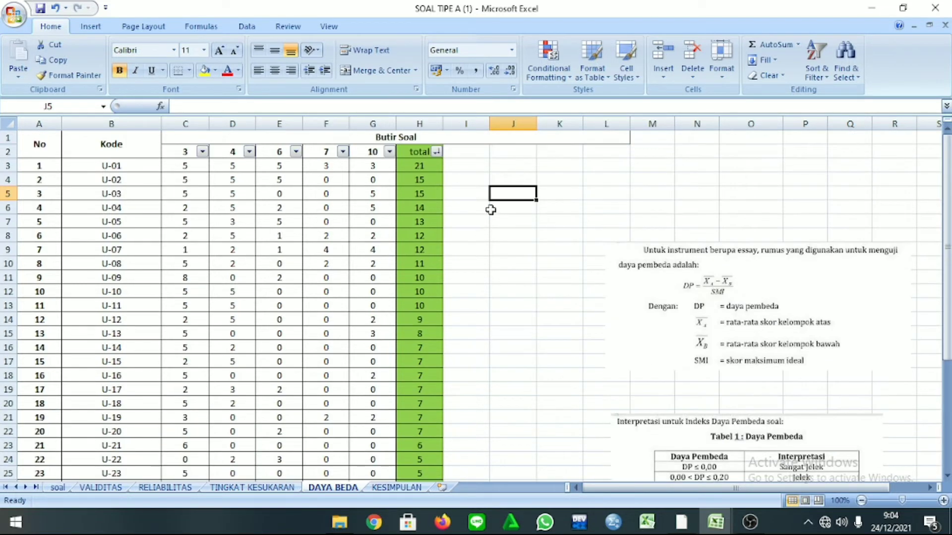
{"action": "scroll", "coordinate": [456, 226], "scroll_direction": "down", "scroll_amount": 3}
{"action": "scroll", "coordinate": [461, 221], "scroll_direction": "up", "scroll_amount": 2}
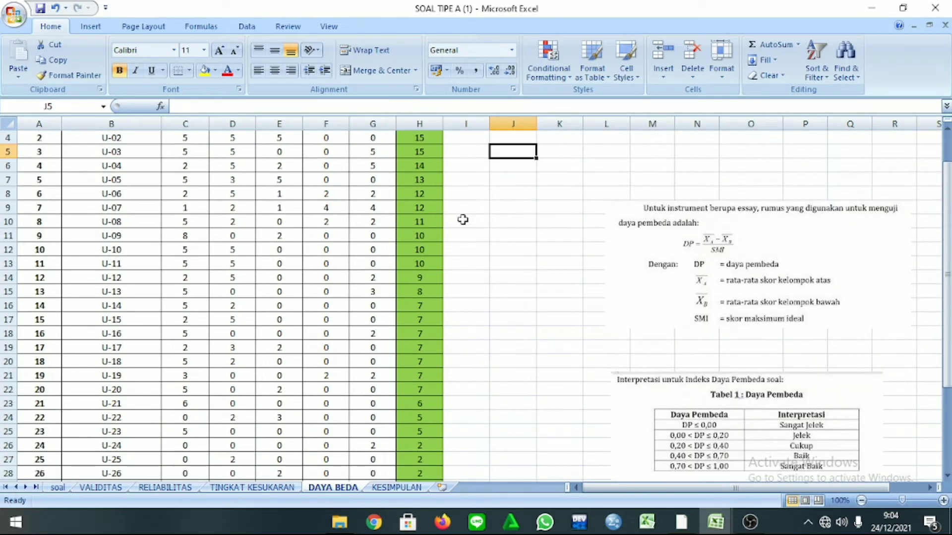
{"action": "scroll", "coordinate": [471, 211], "scroll_direction": "down", "scroll_amount": 2}
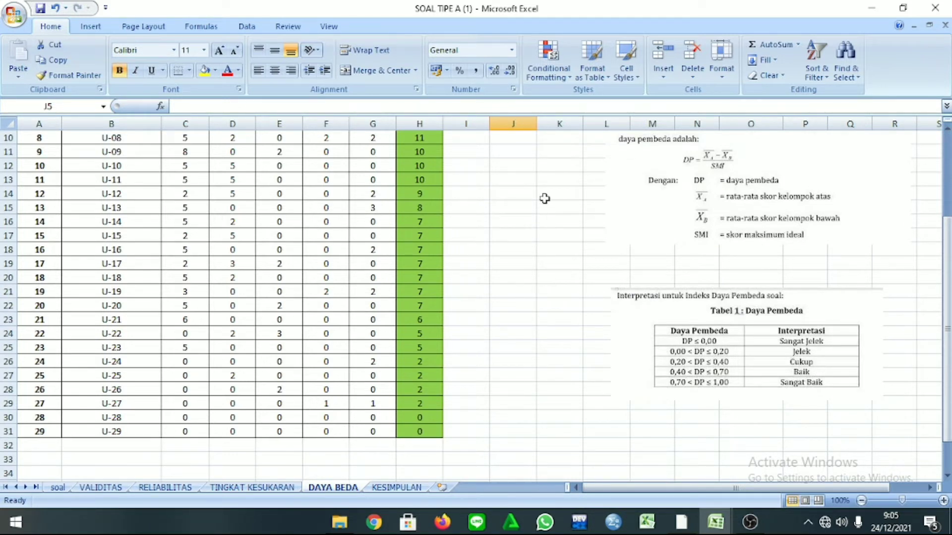
{"action": "scroll", "coordinate": [303, 220], "scroll_direction": "up", "scroll_amount": 2}
{"action": "scroll", "coordinate": [308, 228], "scroll_direction": "down", "scroll_amount": 3}
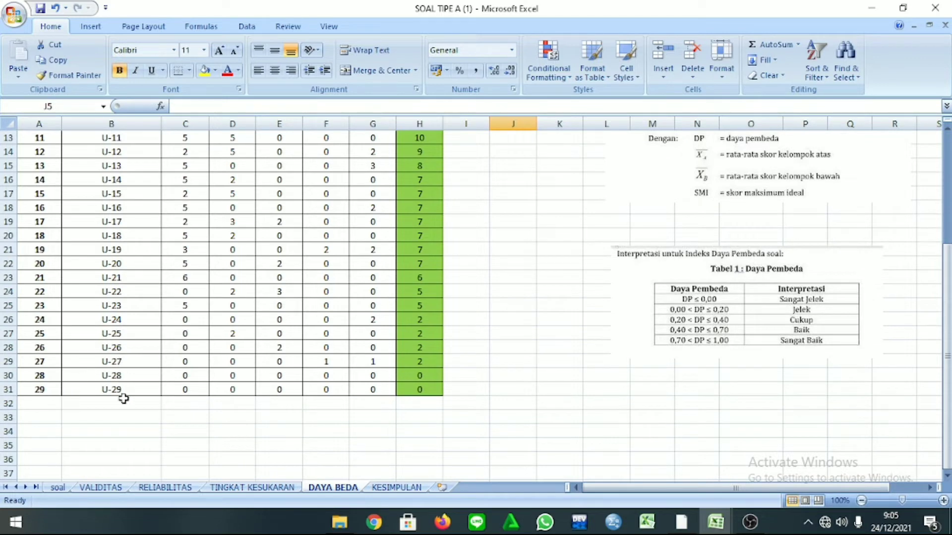
{"action": "scroll", "coordinate": [436, 198], "scroll_direction": "up", "scroll_amount": 4}
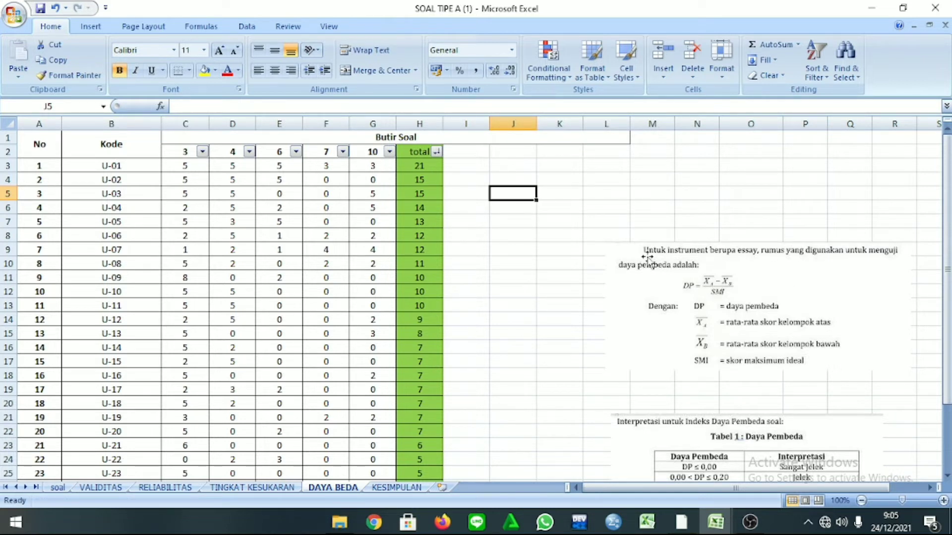
Calculate half of the number of students in J5 with the formula =0,5*29
{"action": "type", "text": "0"}
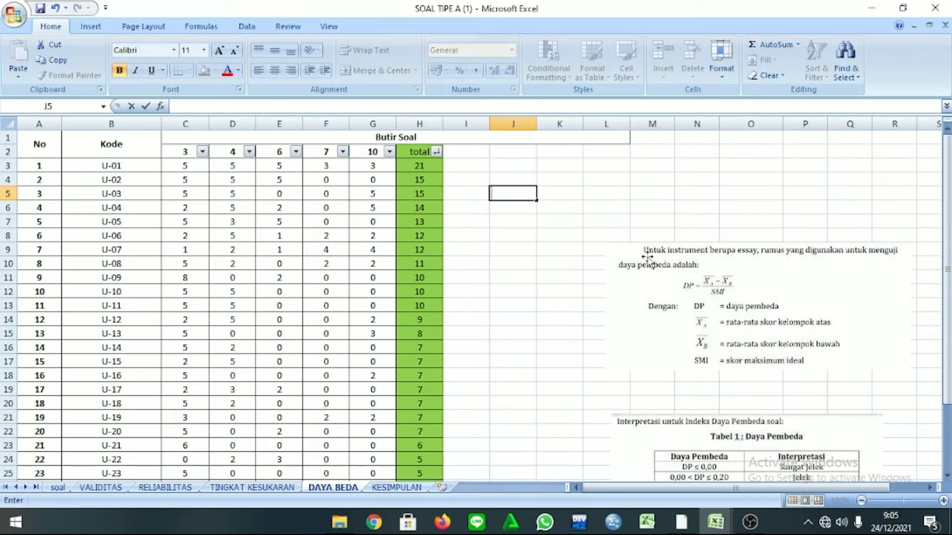
{"action": "type", "text": "=0,5*"}
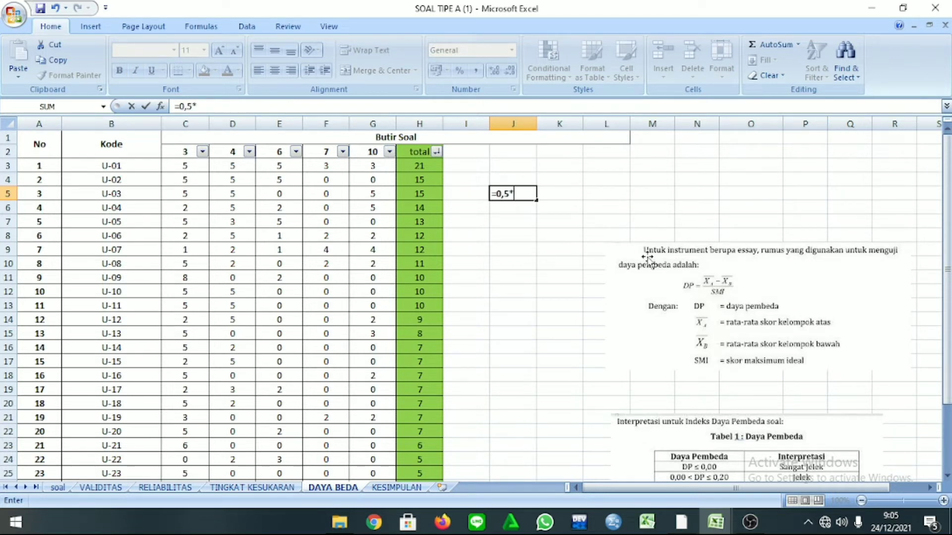
{"action": "type", "text": "29"}
{"action": "key", "text": "Return"}
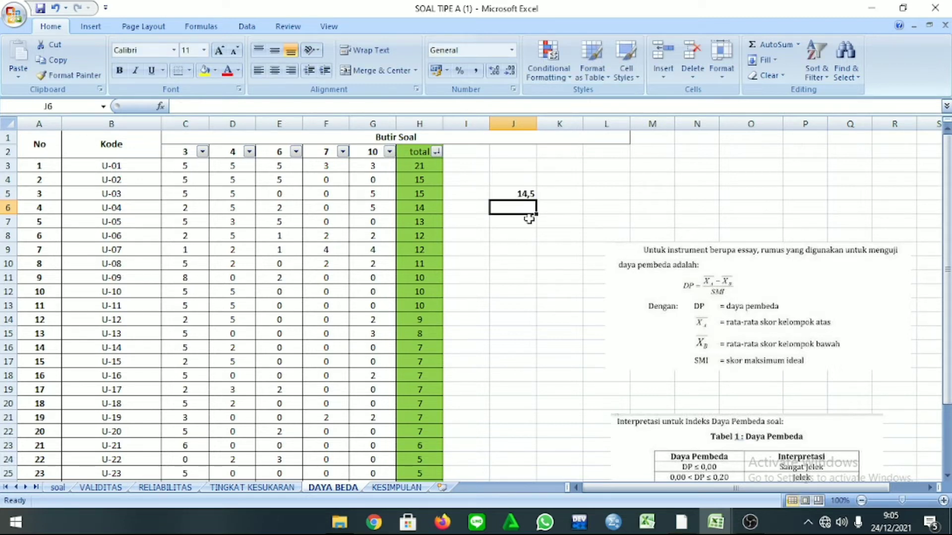
Review the sorted students from first to last to judge where the upper and lower groups divide
{"action": "scroll", "coordinate": [488, 246], "scroll_direction": "down", "scroll_amount": 4}
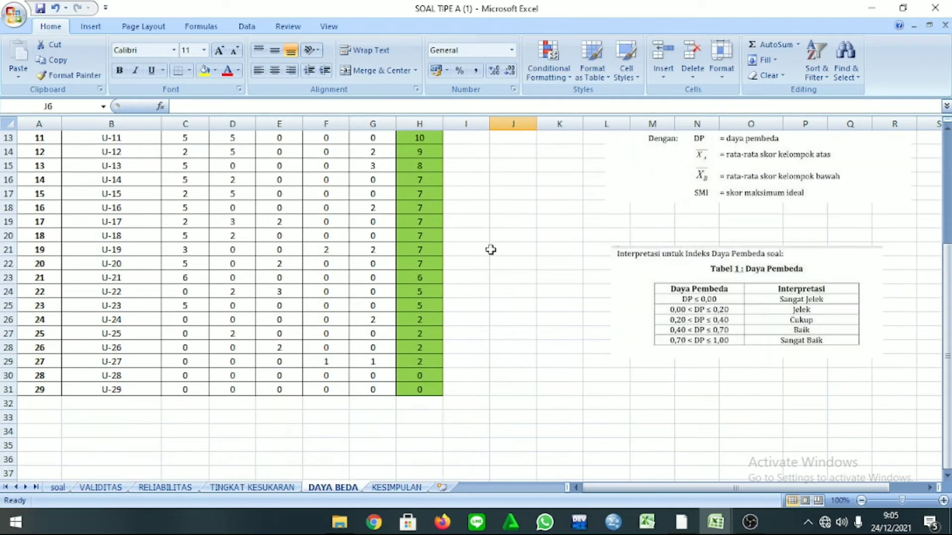
{"action": "scroll", "coordinate": [490, 248], "scroll_direction": "up", "scroll_amount": 4}
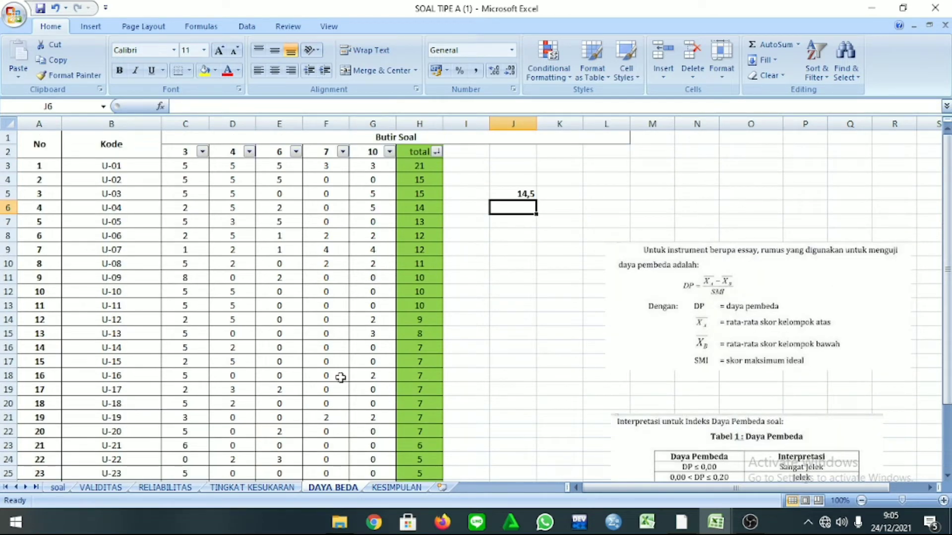
{"action": "scroll", "coordinate": [464, 255], "scroll_direction": "down", "scroll_amount": 5}
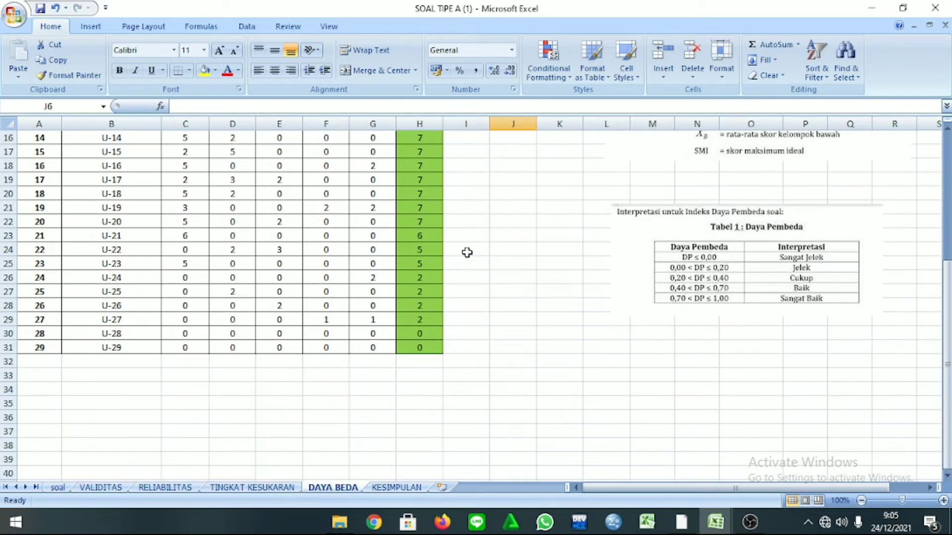
{"action": "scroll", "coordinate": [526, 273], "scroll_direction": "up", "scroll_amount": 5}
{"action": "left_click", "coordinate": [508, 249]}
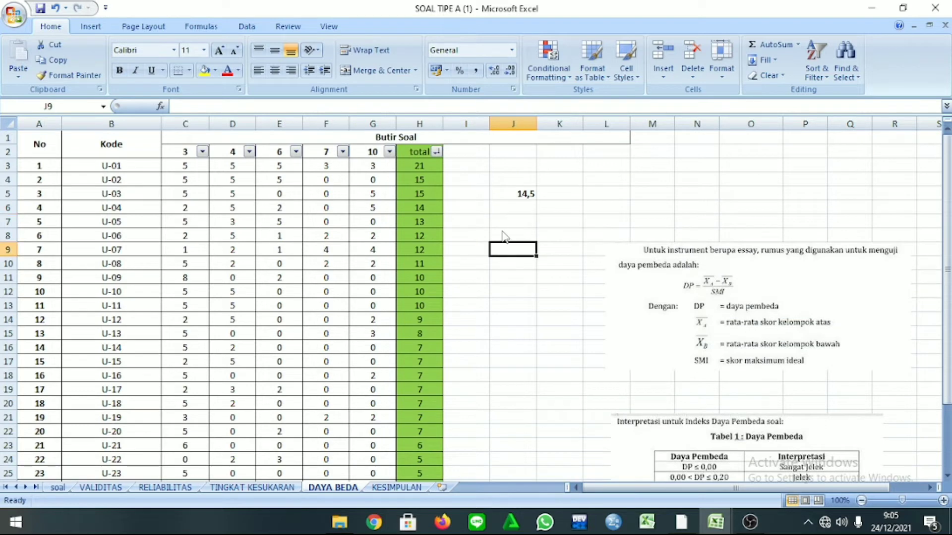
{"action": "scroll", "coordinate": [472, 190], "scroll_direction": "down", "scroll_amount": 1}
{"action": "scroll", "coordinate": [472, 190], "scroll_direction": "up", "scroll_amount": 1}
{"action": "scroll", "coordinate": [477, 183], "scroll_direction": "down", "scroll_amount": 4}
{"action": "scroll", "coordinate": [476, 182], "scroll_direction": "up", "scroll_amount": 2}
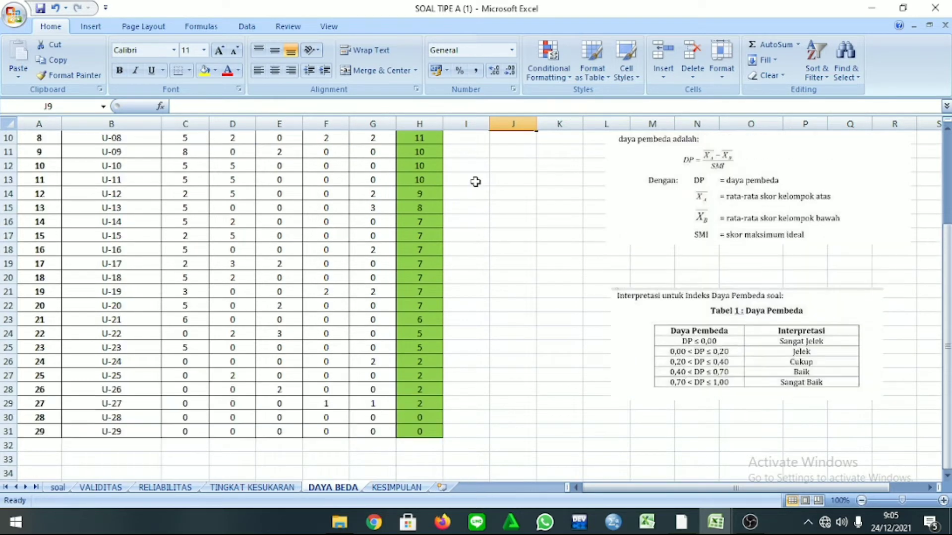
{"action": "scroll", "coordinate": [451, 160], "scroll_direction": "up", "scroll_amount": 2}
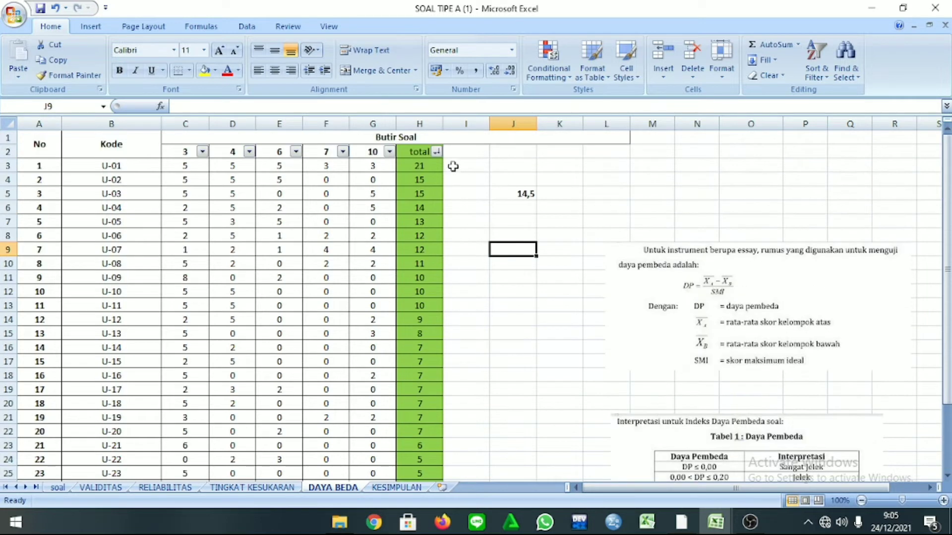
Number the top students from 1 to 14 in I3:I16 beside the total column
{"action": "left_click", "coordinate": [461, 165]}
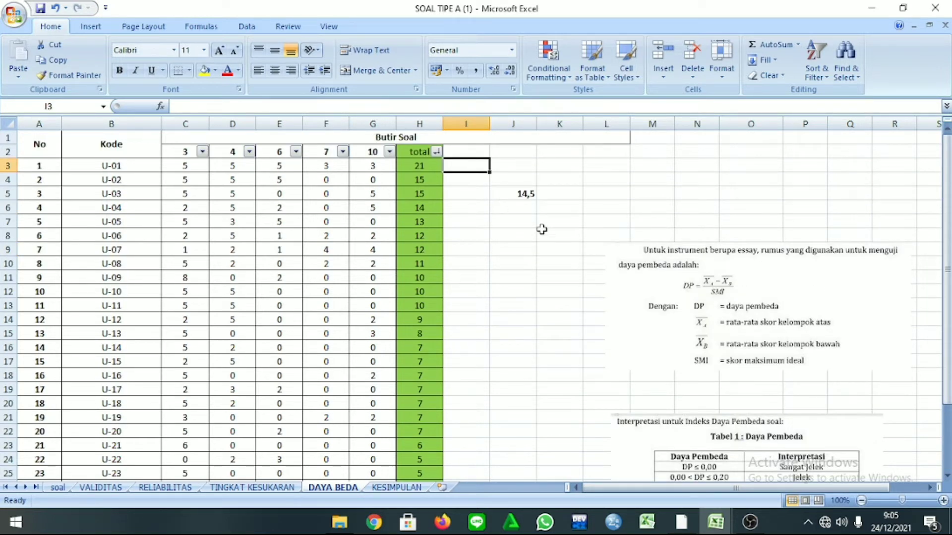
{"action": "type", "text": "1"}
{"action": "key", "text": "Return"}
{"action": "type", "text": "2"}
{"action": "key", "text": "Return"}
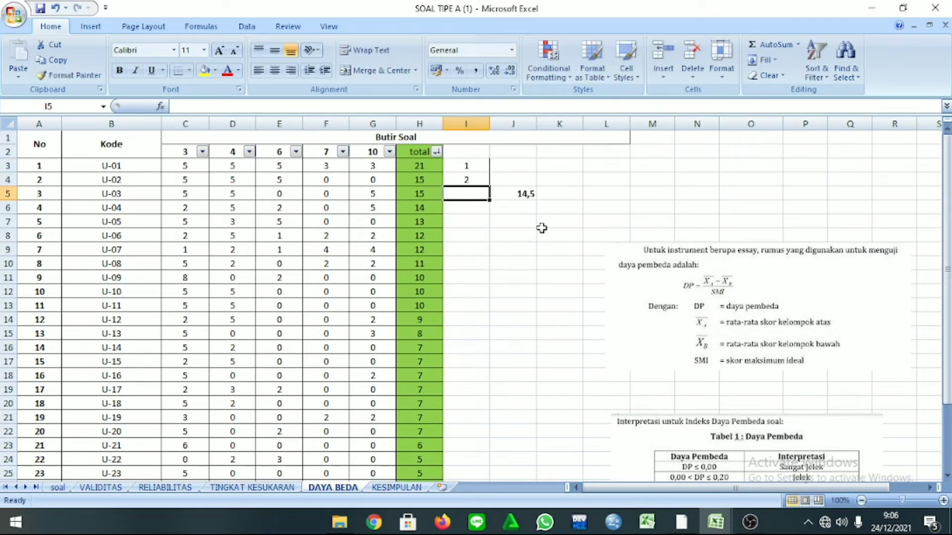
{"action": "left_click_drag", "start_coordinate": [471, 166], "coordinate": [482, 354]}
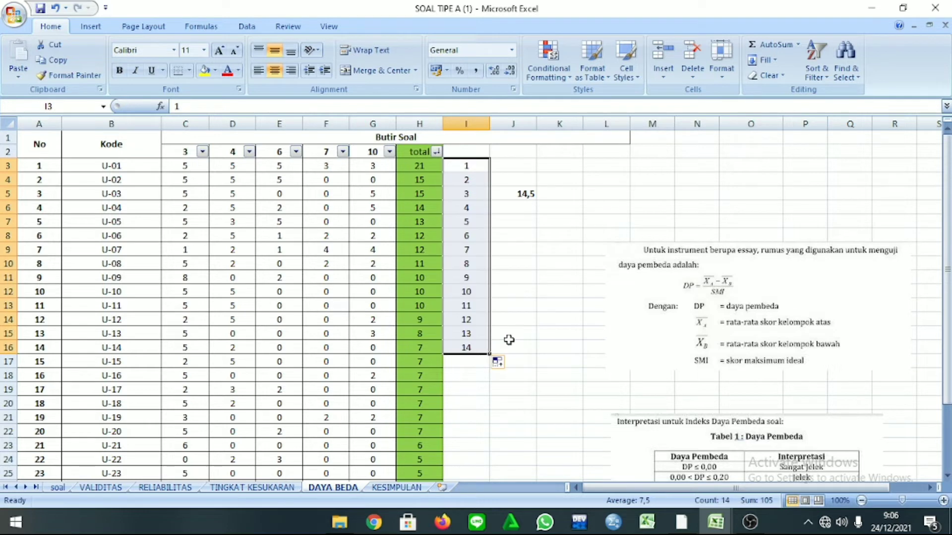
Fill the upper group's rows A3:H16 with a light aqua theme color
{"action": "left_click", "coordinate": [495, 335]}
{"action": "left_click_drag", "start_coordinate": [422, 349], "coordinate": [44, 170]}
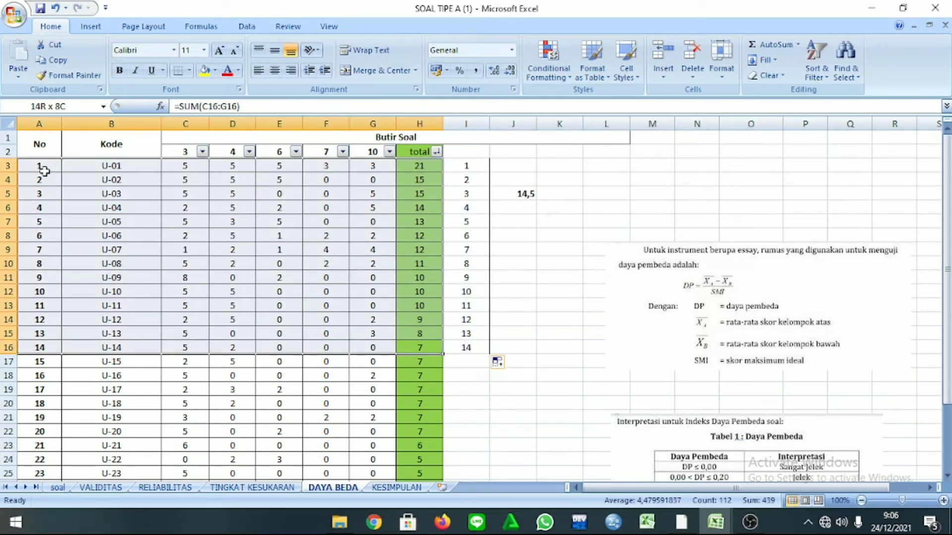
{"action": "left_click", "coordinate": [44, 170]}
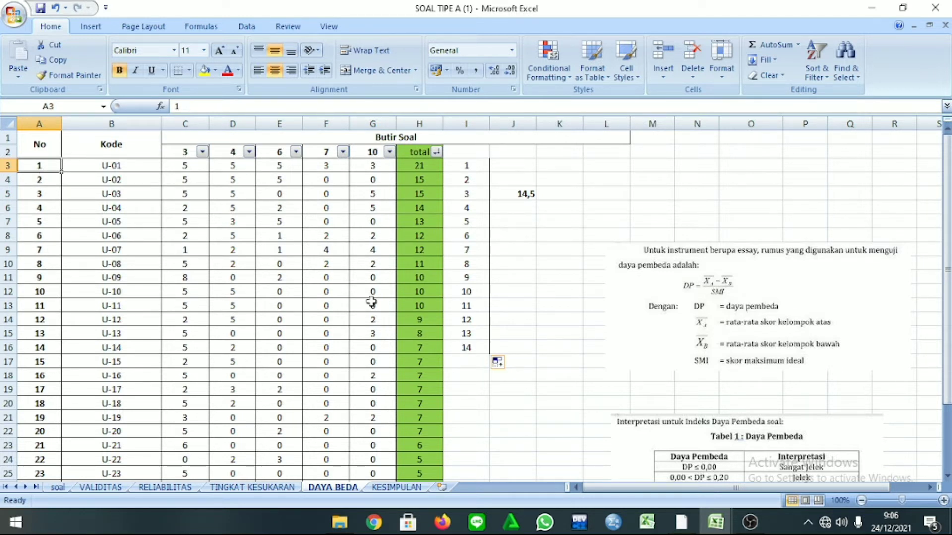
{"action": "left_click_drag", "start_coordinate": [434, 342], "coordinate": [50, 171]}
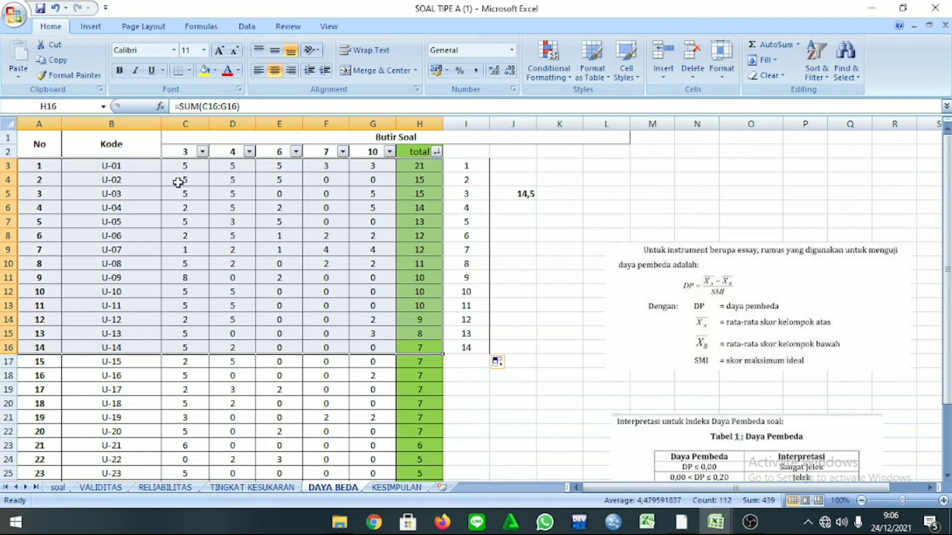
{"action": "left_click", "coordinate": [215, 70]}
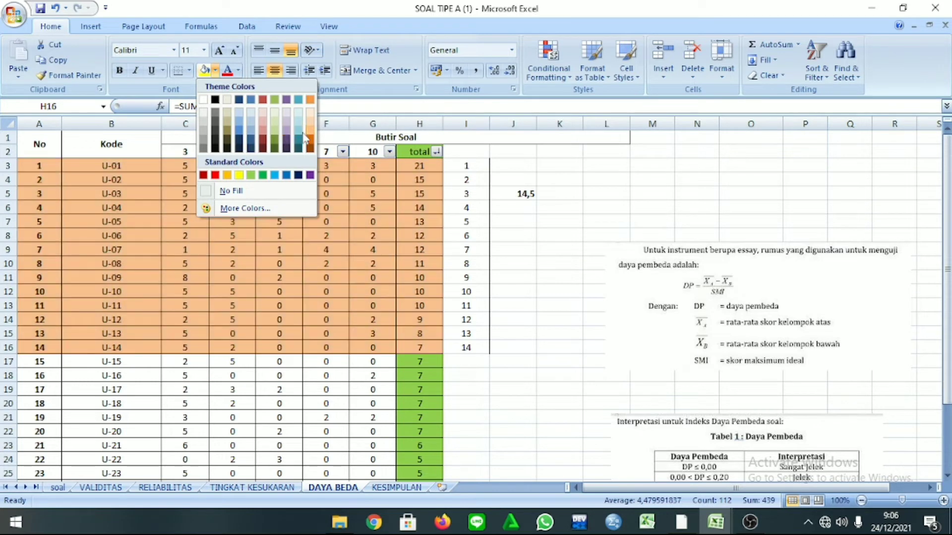
{"action": "left_click", "coordinate": [298, 135]}
Fill the lower group's rows A18:H31 with the standard orange color
{"action": "scroll", "coordinate": [497, 308], "scroll_direction": "down", "scroll_amount": 4}
{"action": "left_click", "coordinate": [498, 262]}
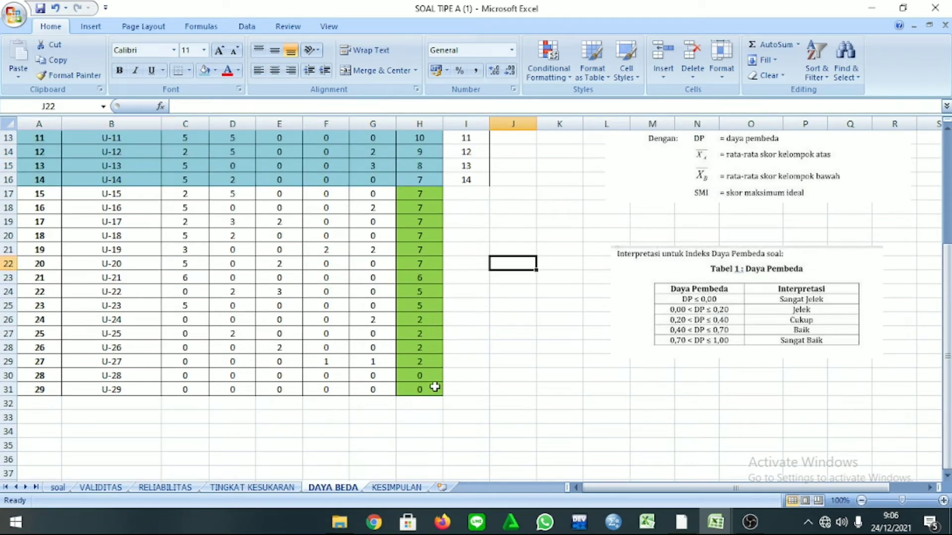
{"action": "left_click_drag", "start_coordinate": [428, 389], "coordinate": [47, 207]}
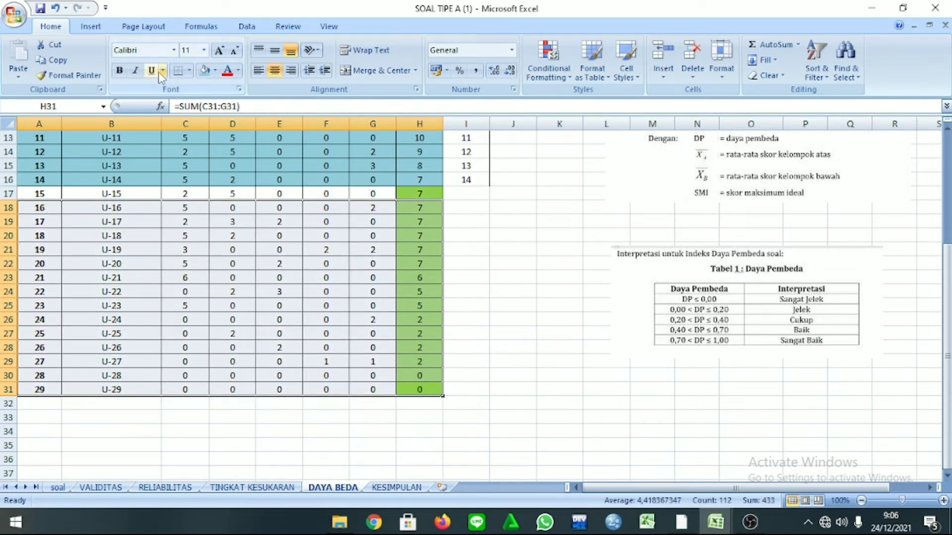
{"action": "left_click", "coordinate": [189, 69]}
{"action": "left_click", "coordinate": [215, 70]}
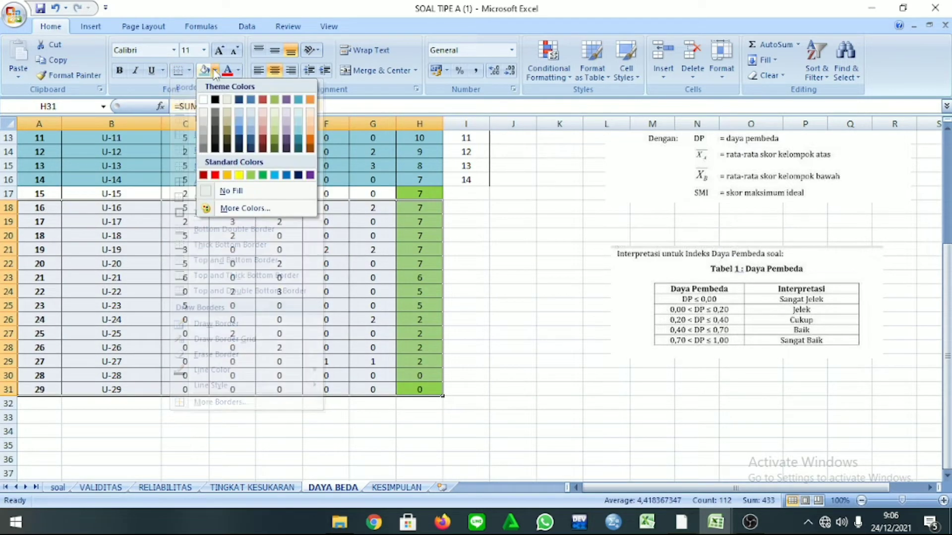
{"action": "left_click", "coordinate": [227, 175]}
{"action": "left_click", "coordinate": [491, 268]}
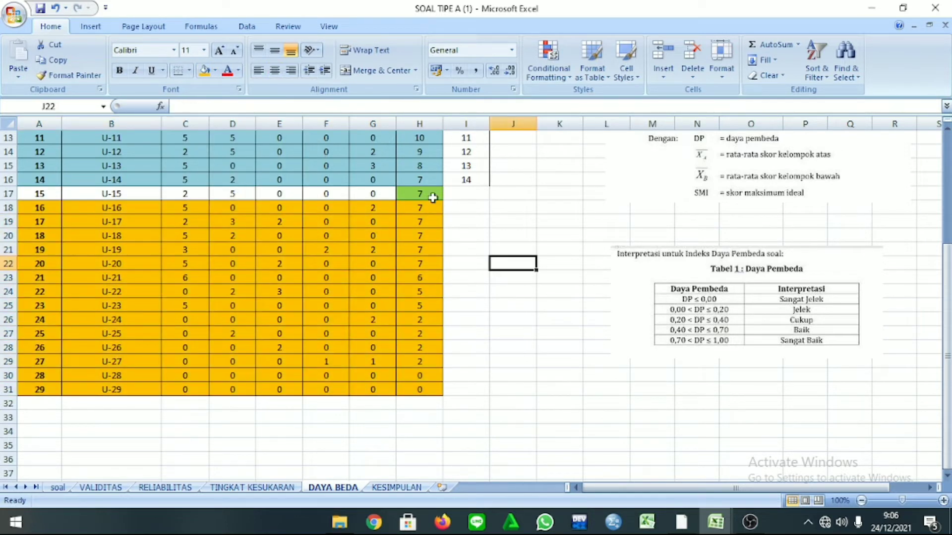
Delete the middle student U-15's cells A17:H17 between the two colored groups
{"action": "left_click_drag", "start_coordinate": [426, 194], "coordinate": [34, 193]}
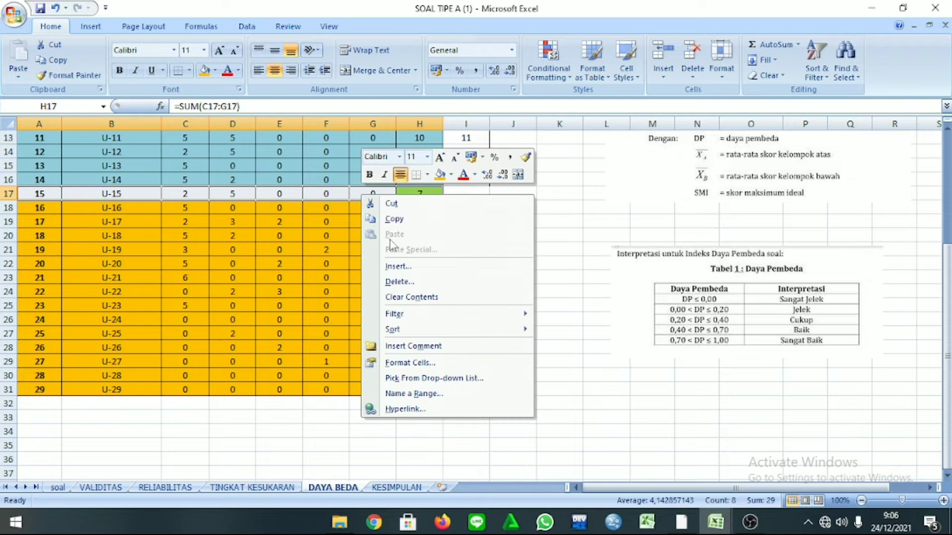
{"action": "left_click", "coordinate": [399, 281]}
{"action": "left_click", "coordinate": [361, 252]}
{"action": "left_click", "coordinate": [379, 315]}
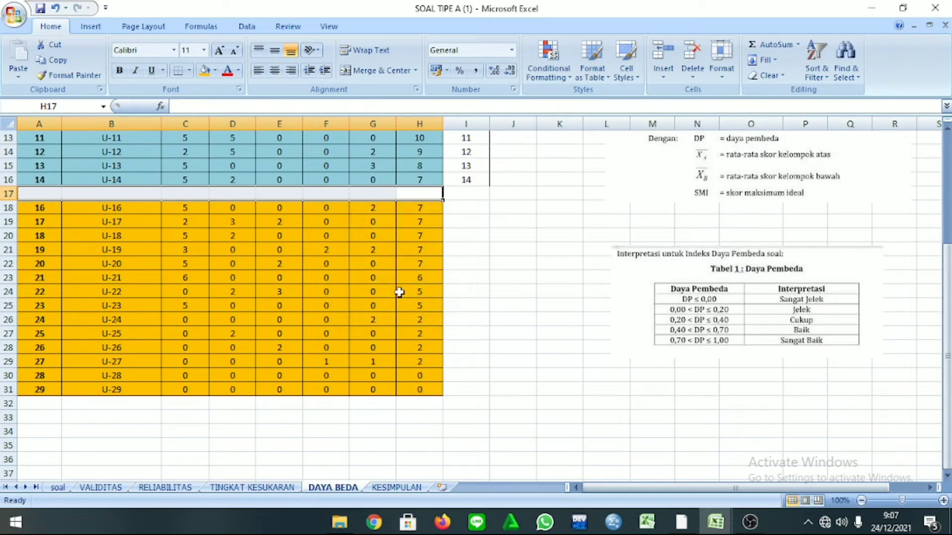
Delete the helper cells I3:J16 holding the student numbering and the half-count calculation
{"action": "scroll", "coordinate": [511, 243], "scroll_direction": "up", "scroll_amount": 4}
{"action": "left_click_drag", "start_coordinate": [466, 169], "coordinate": [526, 347]}
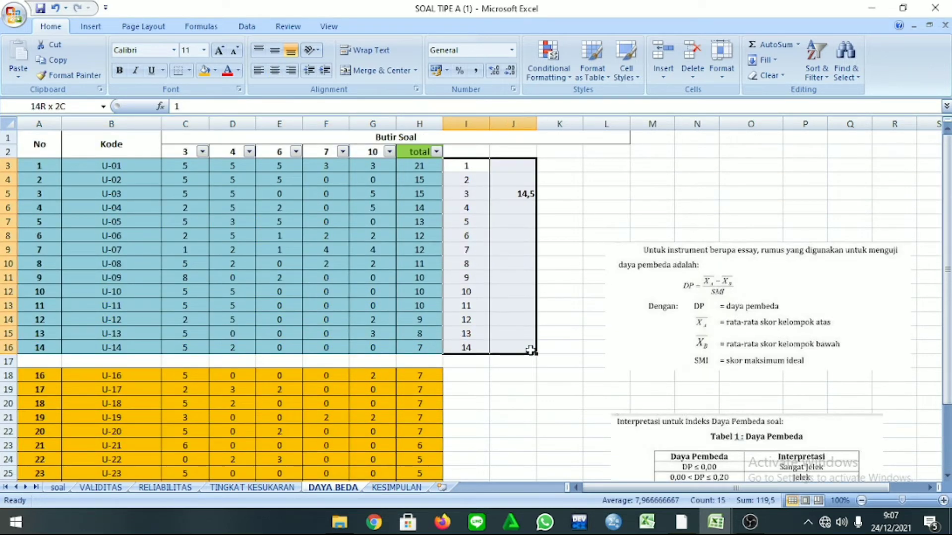
{"action": "right_click", "coordinate": [521, 303]}
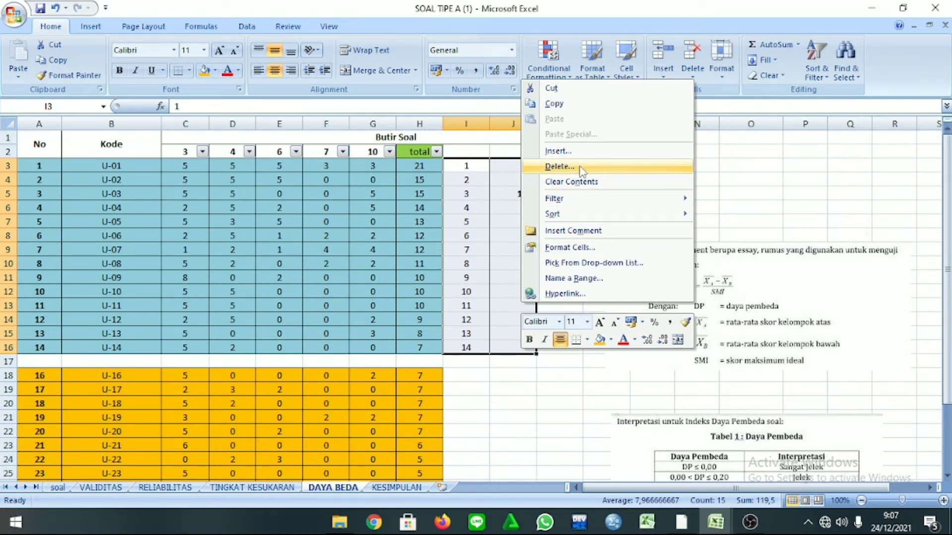
{"action": "left_click", "coordinate": [581, 171]}
{"action": "left_click", "coordinate": [539, 198]}
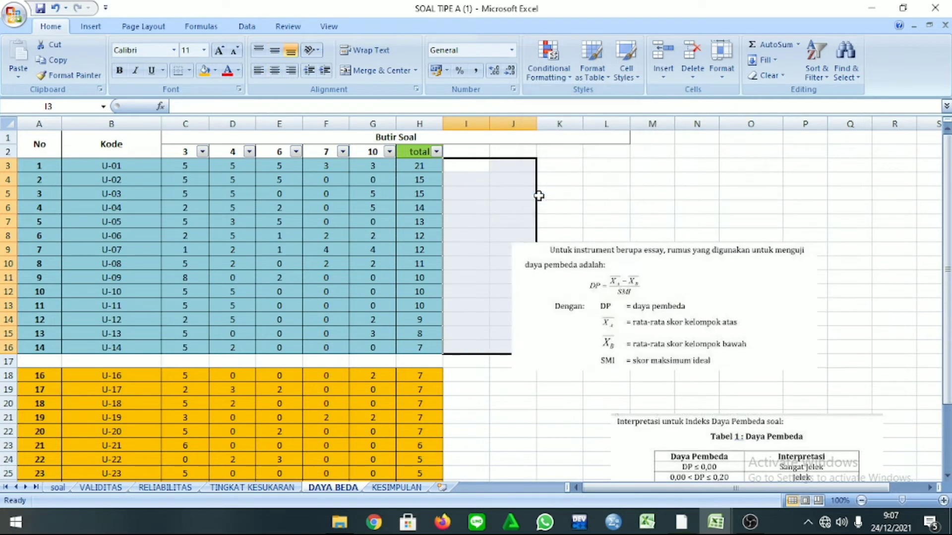
Move the discrimination index formula picture closer to the score table, over columns I to O
{"action": "left_click", "coordinate": [603, 197]}
{"action": "left_click_drag", "start_coordinate": [596, 282], "coordinate": [548, 272]}
{"action": "scroll", "coordinate": [547, 281], "scroll_direction": "down", "scroll_amount": 1}
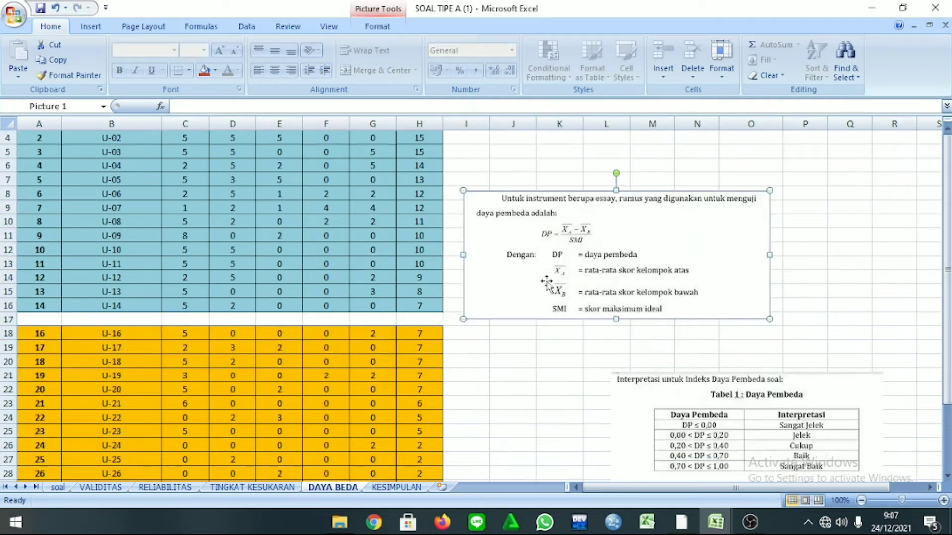
Move the Tabel 1 : Daya Pembeda interpretation picture beneath the formula picture, over columns I to N
{"action": "scroll", "coordinate": [547, 283], "scroll_direction": "down", "scroll_amount": 3}
{"action": "left_click_drag", "start_coordinate": [739, 300], "coordinate": [597, 293]}
{"action": "scroll", "coordinate": [598, 281], "scroll_direction": "down", "scroll_amount": 3}
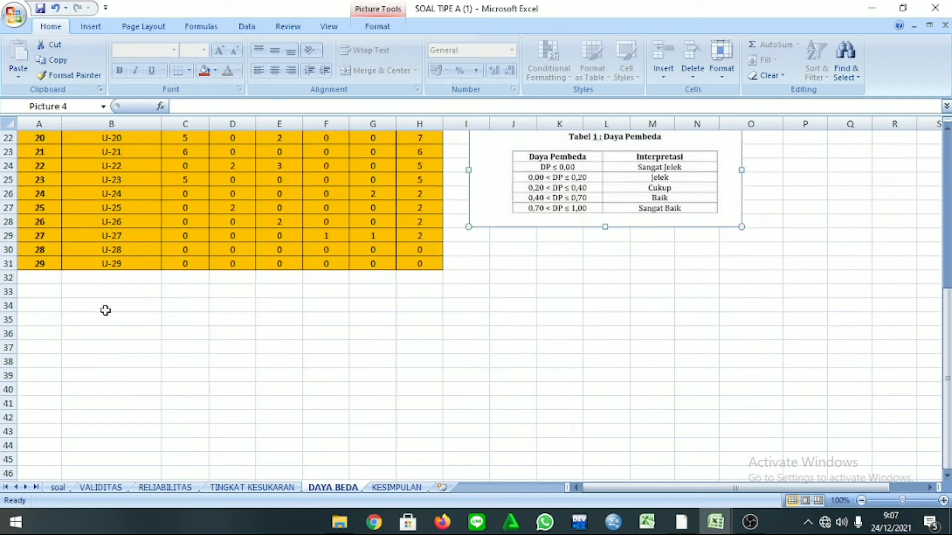
Label cell B33 RATA-RATA KELAS ATAS and cell B34 RATA-RATA KELAS BAWAH below the score table
{"action": "left_click", "coordinate": [90, 293]}
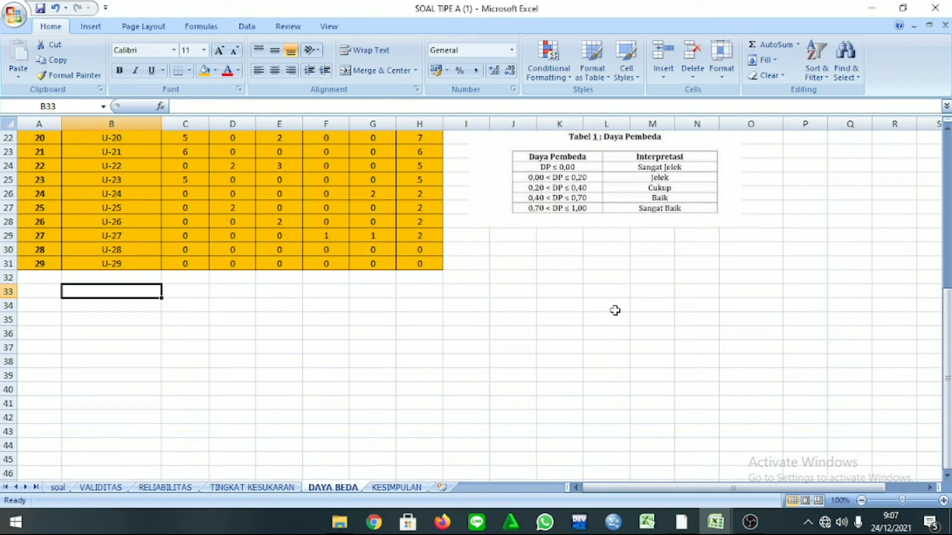
{"action": "type", "text": "RATA"}
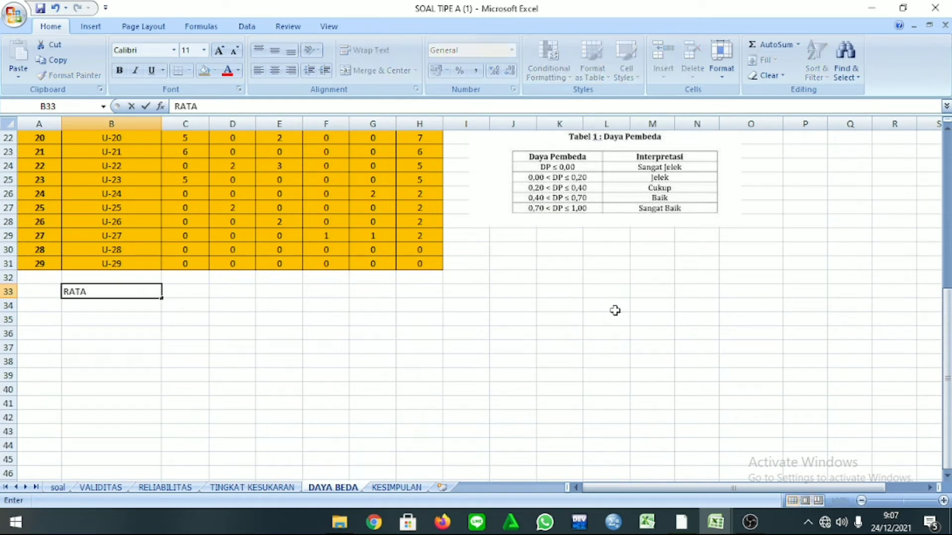
{"action": "type", "text": "-RATA KE"}
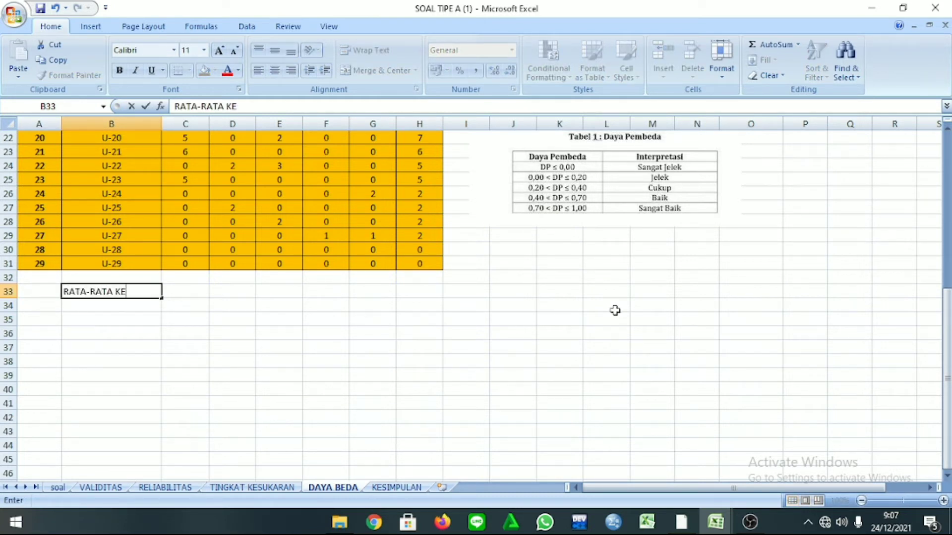
{"action": "type", "text": "LAS ATAS"}
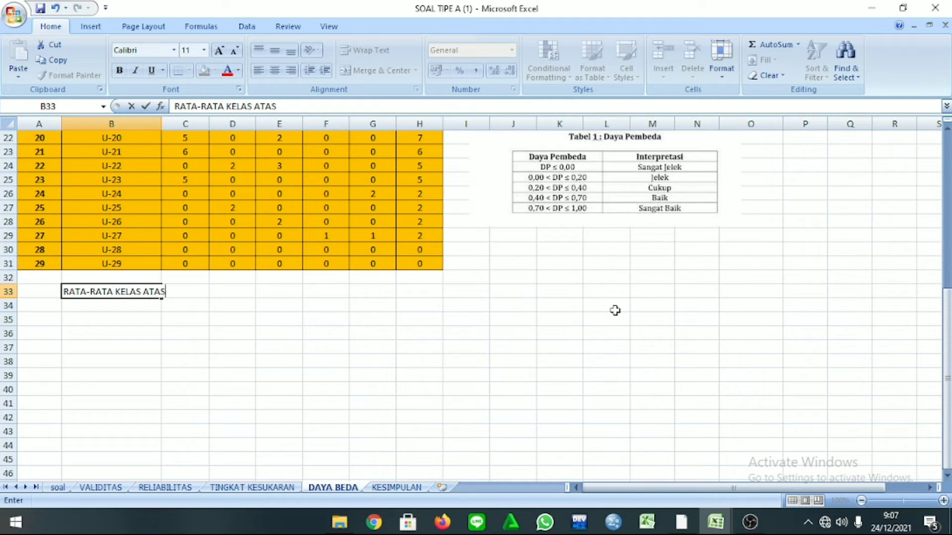
{"action": "key", "text": "Left"}
{"action": "key", "text": "Down"}
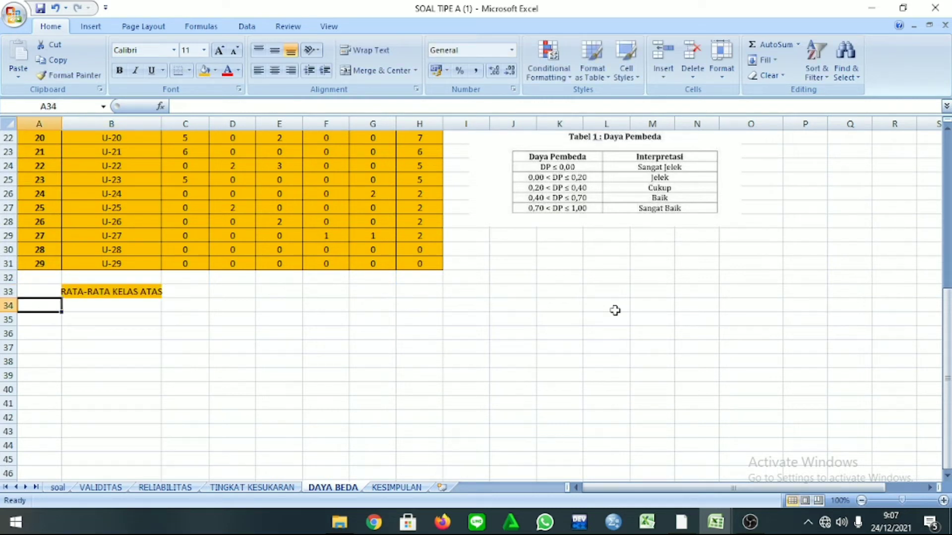
{"action": "key", "text": "Right"}
{"action": "type", "text": "RATA-"}
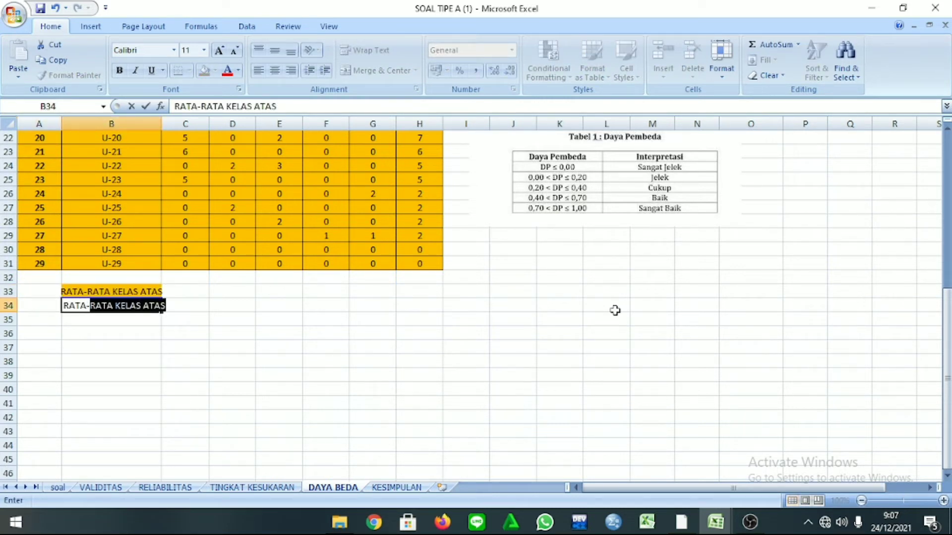
{"action": "type", "text": "RATA KELAS BAWAH"}
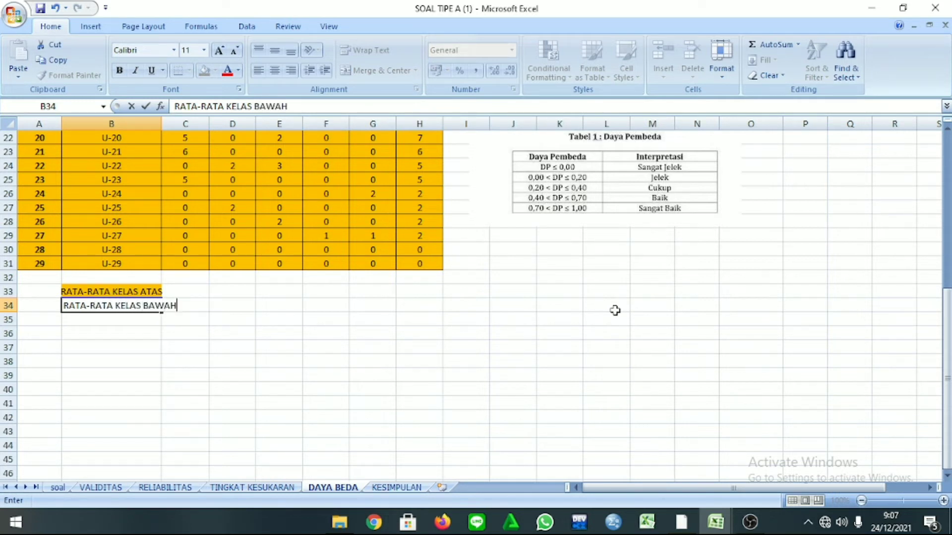
{"action": "left_click", "coordinate": [361, 329]}
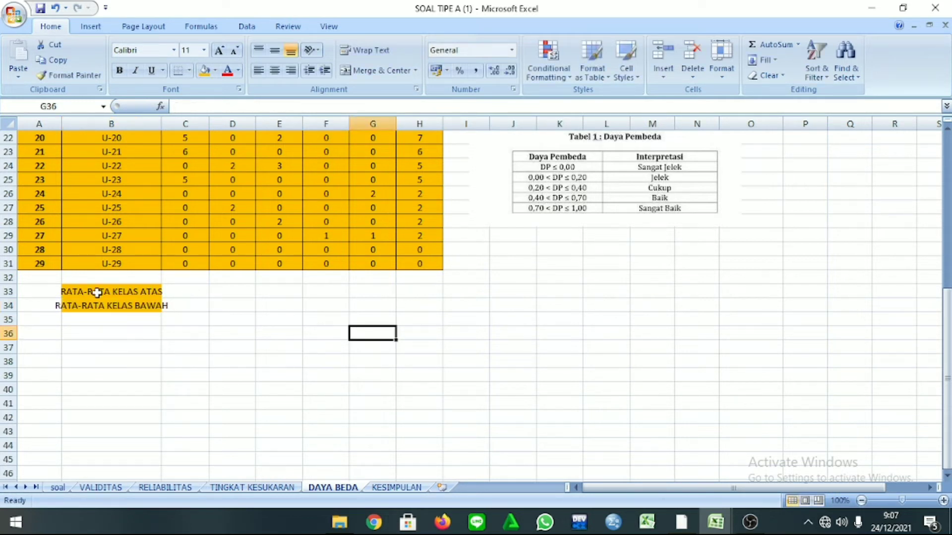
Replace the orange fill of cells B33:C34 with white
{"action": "left_click_drag", "start_coordinate": [95, 293], "coordinate": [163, 310]}
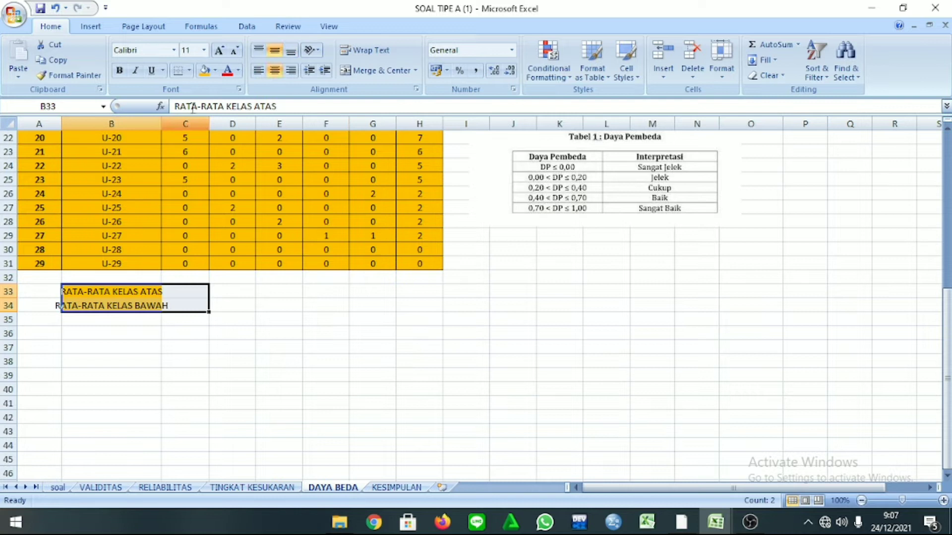
{"action": "left_click", "coordinate": [214, 70]}
{"action": "left_click", "coordinate": [204, 99]}
{"action": "left_click", "coordinate": [234, 334]}
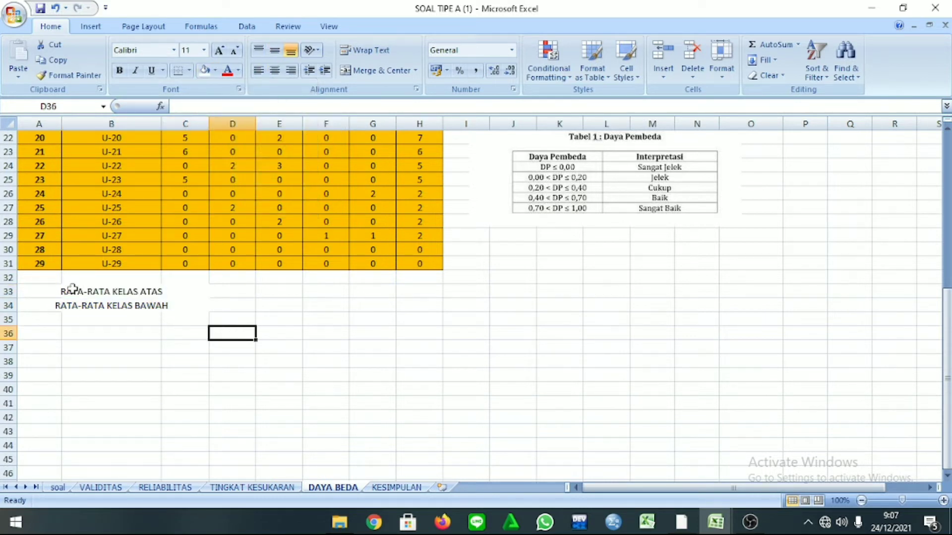
Widen column B so that both average labels in B33:B34 fit inside it
{"action": "left_click_drag", "start_coordinate": [66, 291], "coordinate": [158, 306]}
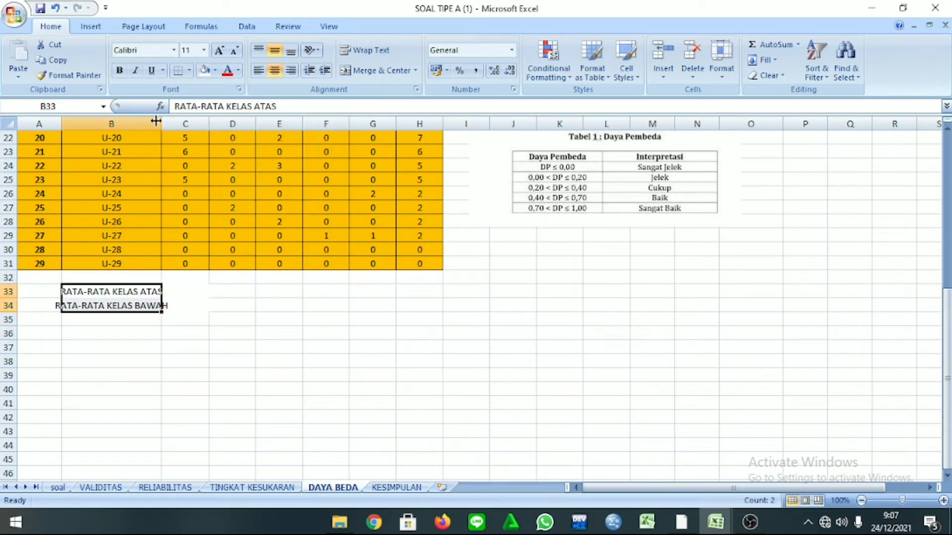
{"action": "left_click_drag", "start_coordinate": [161, 124], "coordinate": [211, 132]}
{"action": "left_click", "coordinate": [319, 357]}
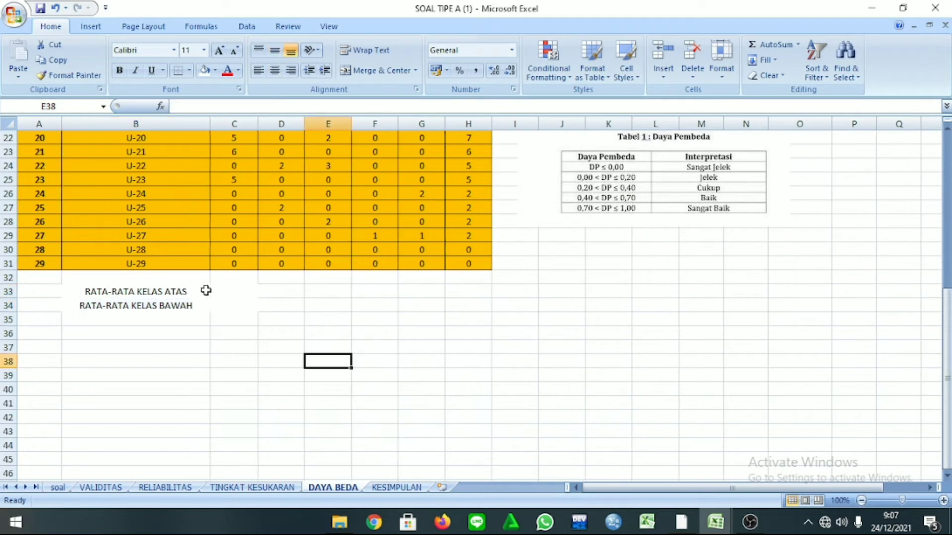
Calculate the upper group's item average in C33 with =AVERAGE(C3:C16) and copy the formula across to G33
{"action": "left_click", "coordinate": [231, 295]}
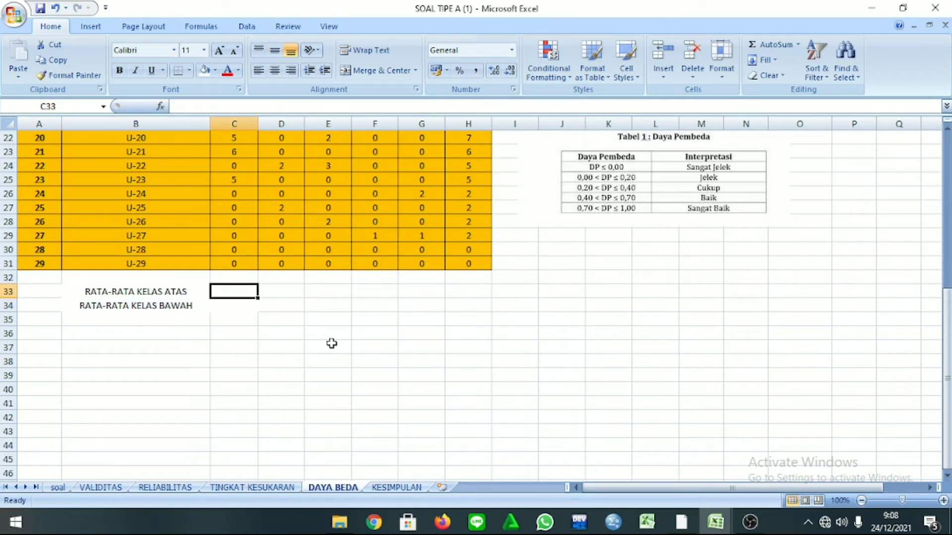
{"action": "type", "text": "=AVERAGE("}
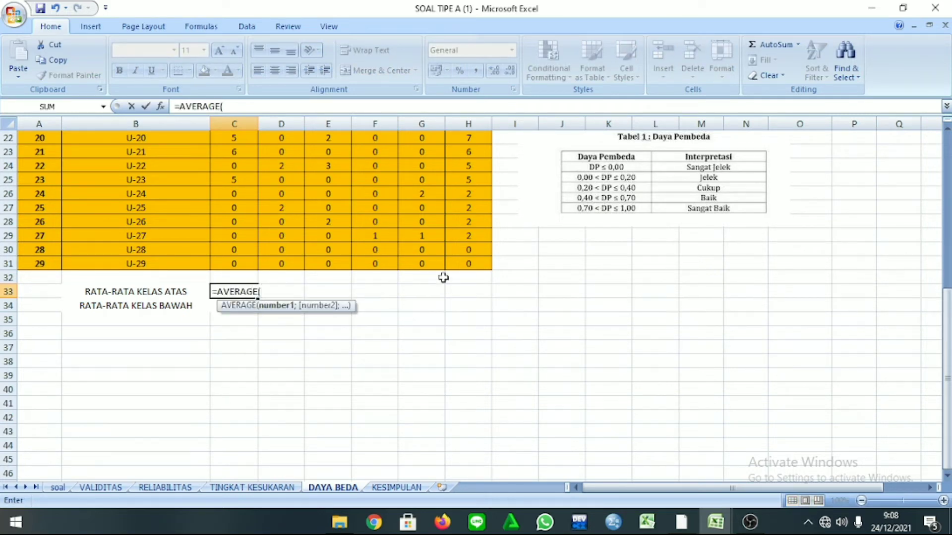
{"action": "scroll", "coordinate": [317, 272], "scroll_direction": "up", "scroll_amount": 7}
{"action": "left_click", "coordinate": [253, 168]}
{"action": "left_click_drag", "start_coordinate": [256, 176], "coordinate": [238, 349]}
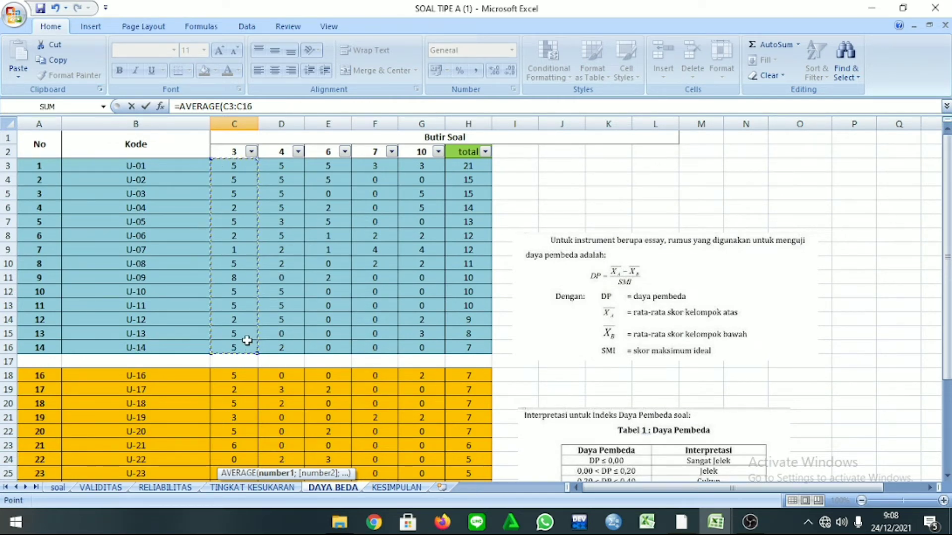
{"action": "scroll", "coordinate": [255, 359], "scroll_direction": "down", "scroll_amount": 4}
{"action": "key", "text": "Return"}
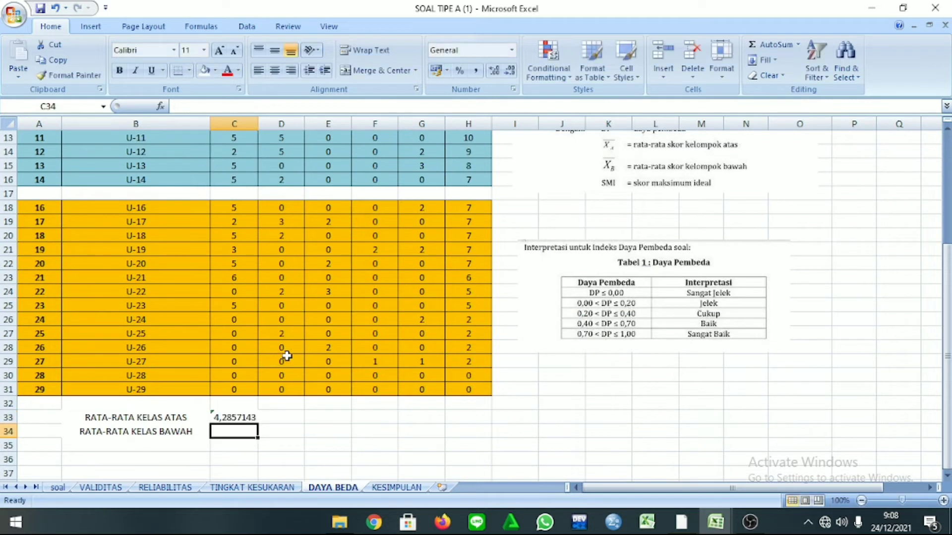
{"action": "left_click", "coordinate": [243, 419]}
{"action": "left_click_drag", "start_coordinate": [258, 425], "coordinate": [443, 424]}
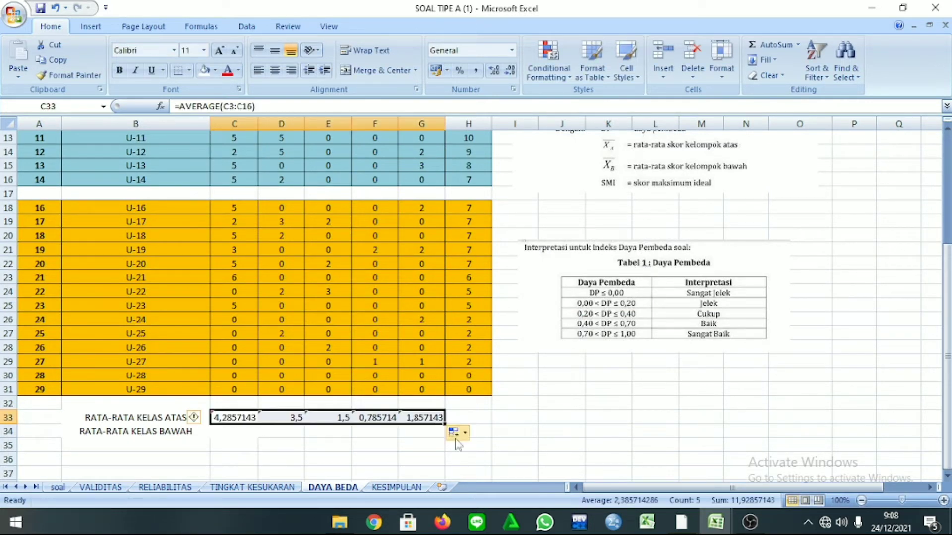
Format the upper group averages in C33:G33 to three decimal places
{"action": "scroll", "coordinate": [252, 466], "scroll_direction": "down", "scroll_amount": 3}
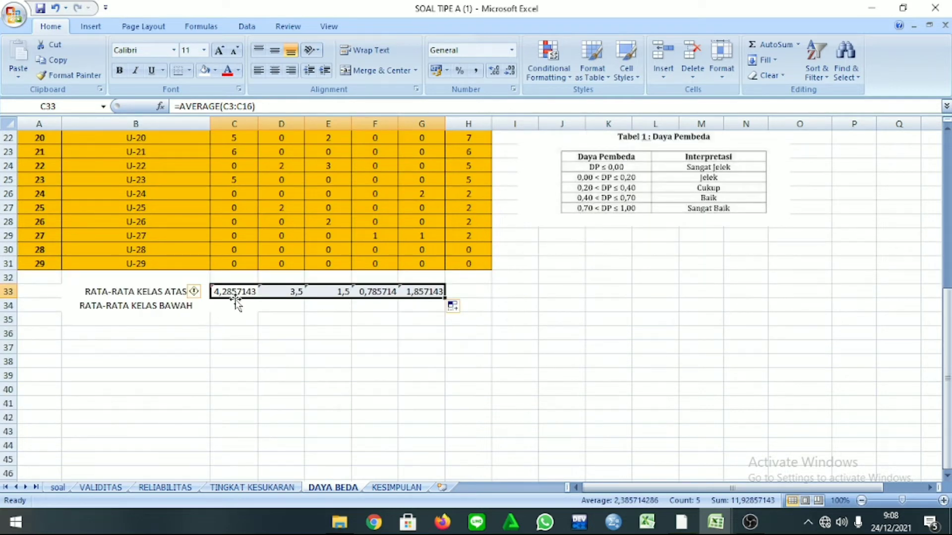
{"action": "left_click", "coordinate": [508, 69]}
{"action": "left_click", "coordinate": [509, 69]}
{"action": "double_click", "coordinate": [509, 69]}
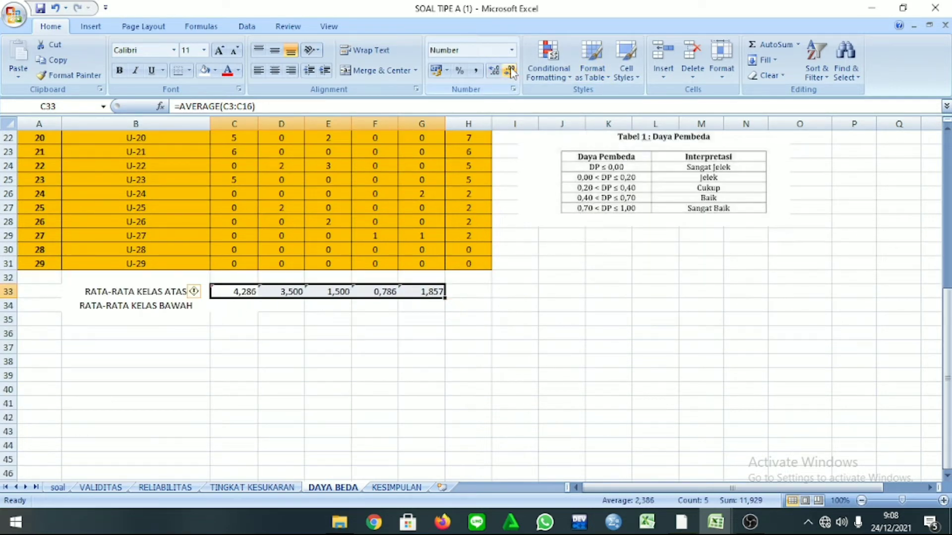
Calculate the lower group's item average in C34 with =AVERAGE(C18:C31) and copy the formula across to G34
{"action": "left_click", "coordinate": [233, 306]}
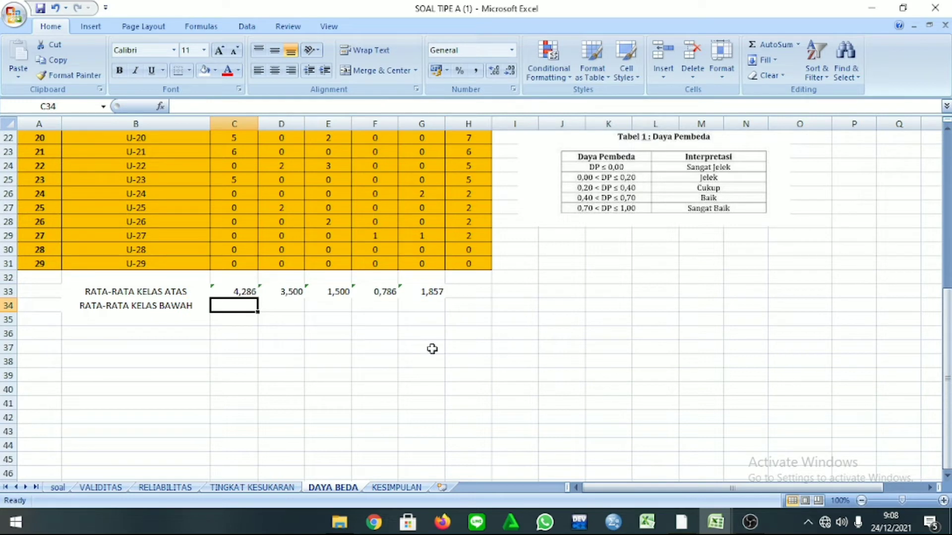
{"action": "type", "text": "=AVERAGE("}
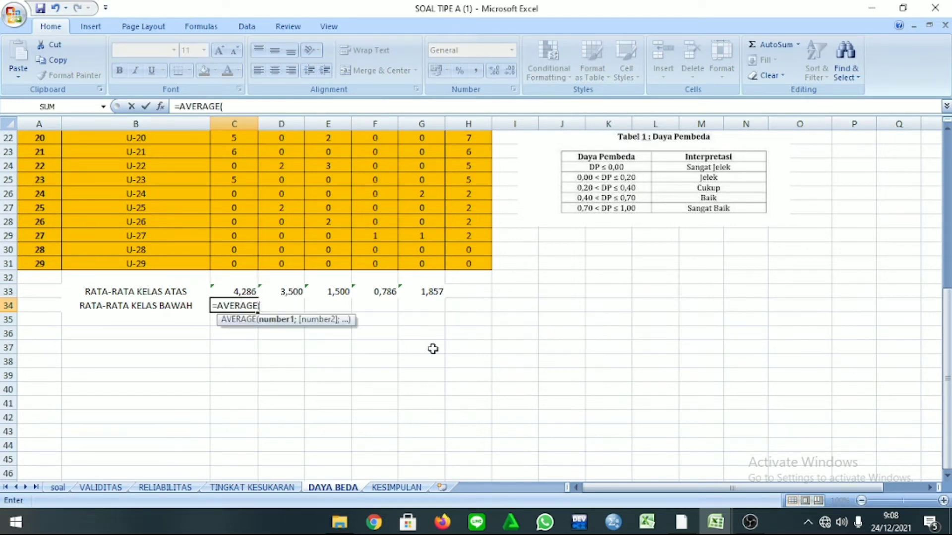
{"action": "scroll", "coordinate": [432, 347], "scroll_direction": "up", "scroll_amount": 4}
{"action": "left_click_drag", "start_coordinate": [237, 250], "coordinate": [226, 427]}
{"action": "scroll", "coordinate": [317, 453], "scroll_direction": "down", "scroll_amount": 2}
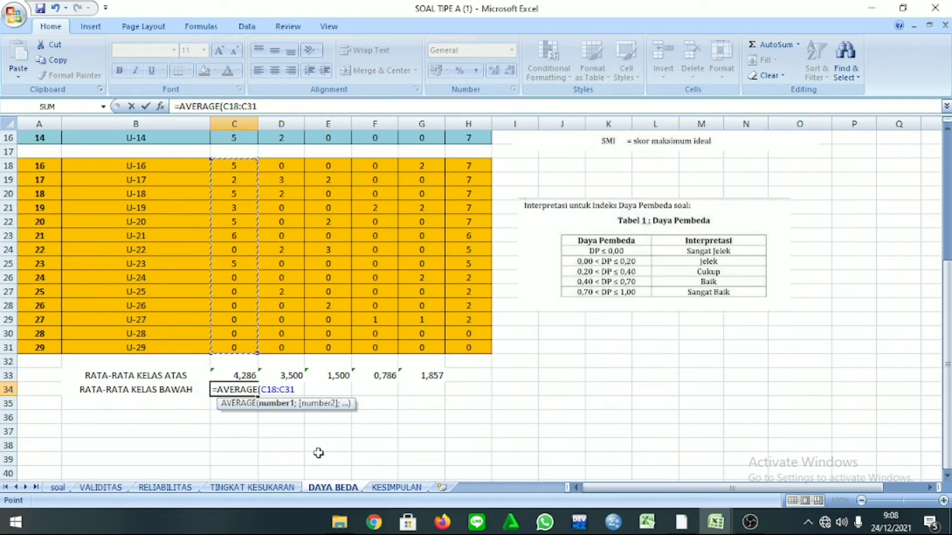
{"action": "key", "text": "Return"}
{"action": "left_click", "coordinate": [248, 393]}
{"action": "left_click_drag", "start_coordinate": [258, 396], "coordinate": [430, 392]}
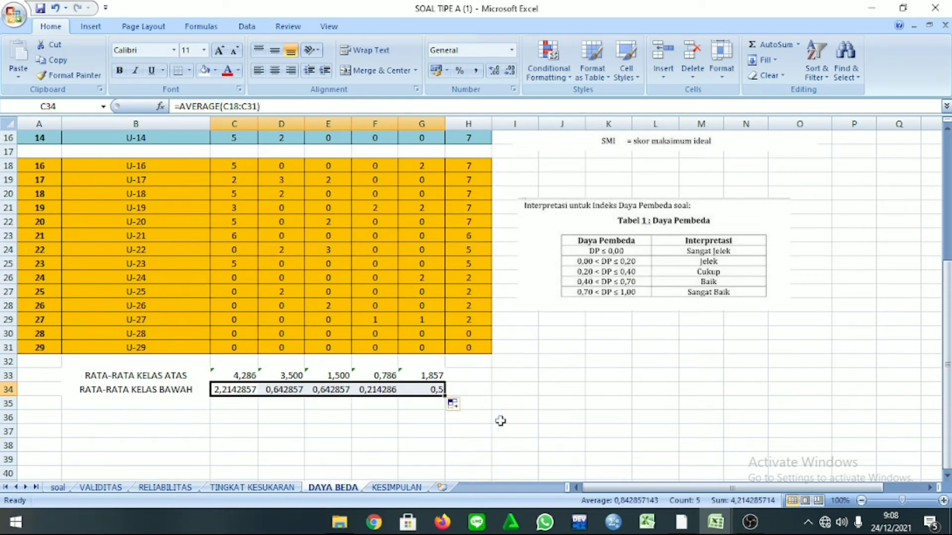
Format the lower group averages in C34:G34 to three decimal places
{"action": "left_click", "coordinate": [510, 71]}
{"action": "left_click", "coordinate": [511, 71]}
{"action": "left_click", "coordinate": [511, 70]}
{"action": "left_click", "coordinate": [511, 71]}
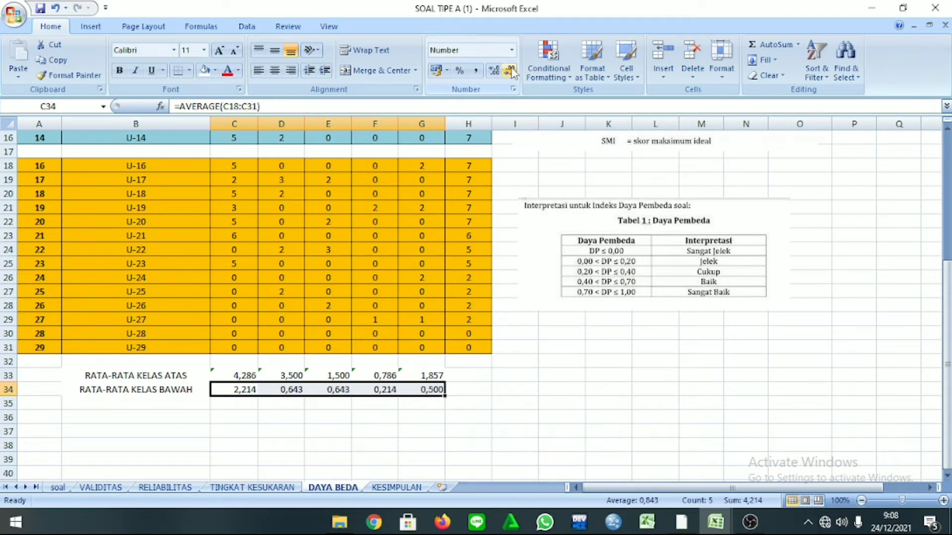
{"action": "left_click", "coordinate": [526, 374]}
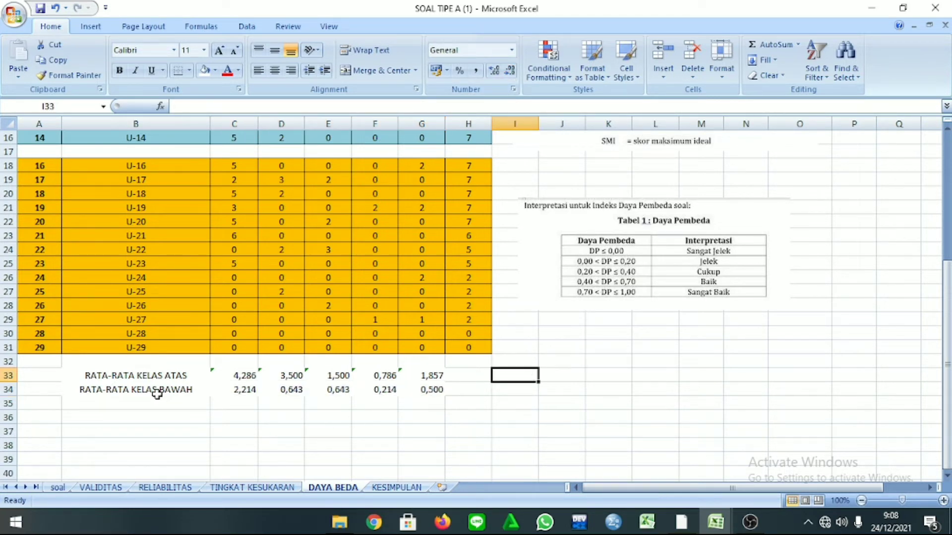
Label cell B35 DAYA PEMBEDA under the two average rows
{"action": "scroll", "coordinate": [570, 258], "scroll_direction": "up", "scroll_amount": 3}
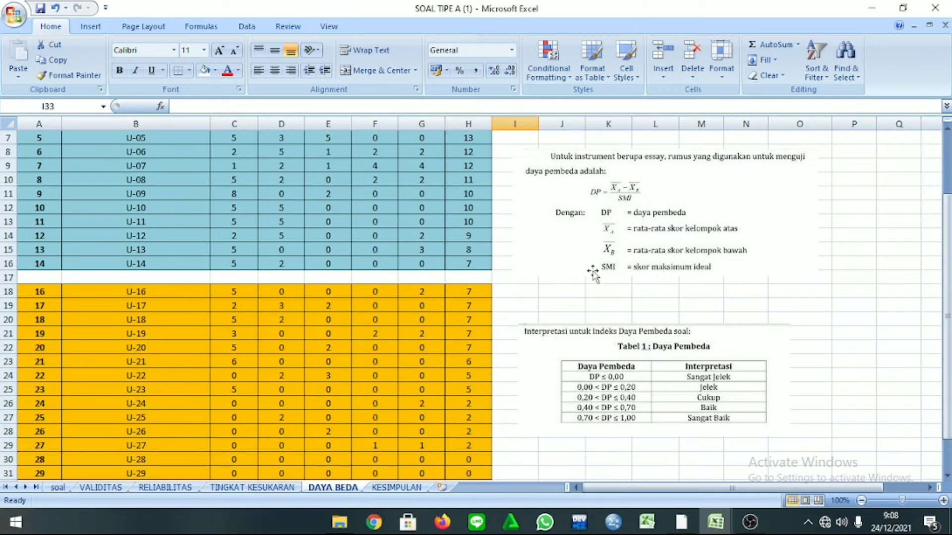
{"action": "scroll", "coordinate": [592, 280], "scroll_direction": "down", "scroll_amount": 2}
{"action": "left_click", "coordinate": [170, 445]}
{"action": "type", "text": "D"}
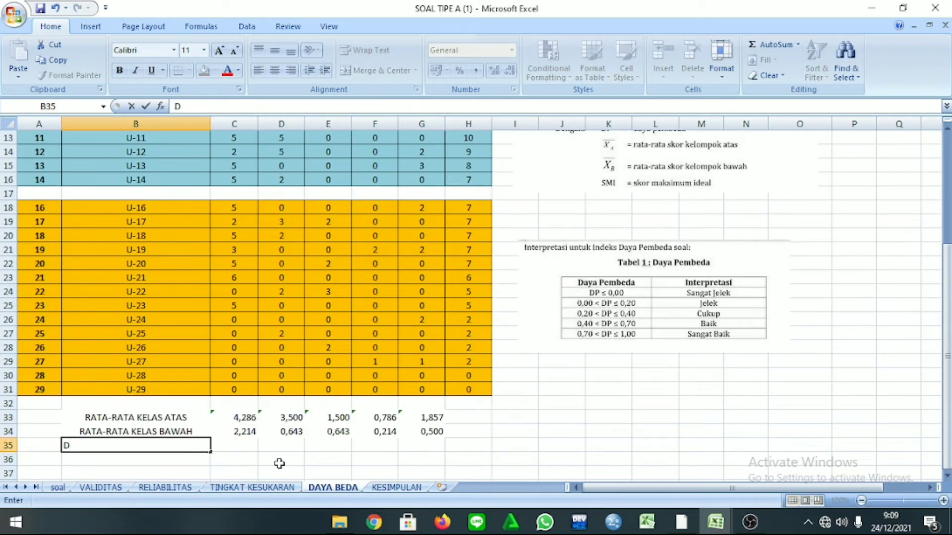
{"action": "type", "text": "AYA PEMBEDA"}
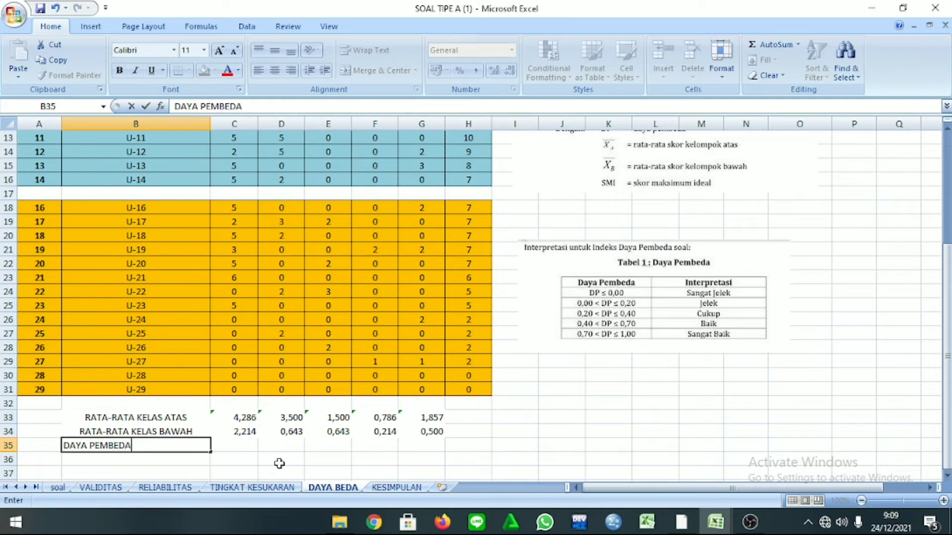
Calculate the first item's discrimination index in C35 with =(C33-C34)/8
{"action": "left_click", "coordinate": [225, 449]}
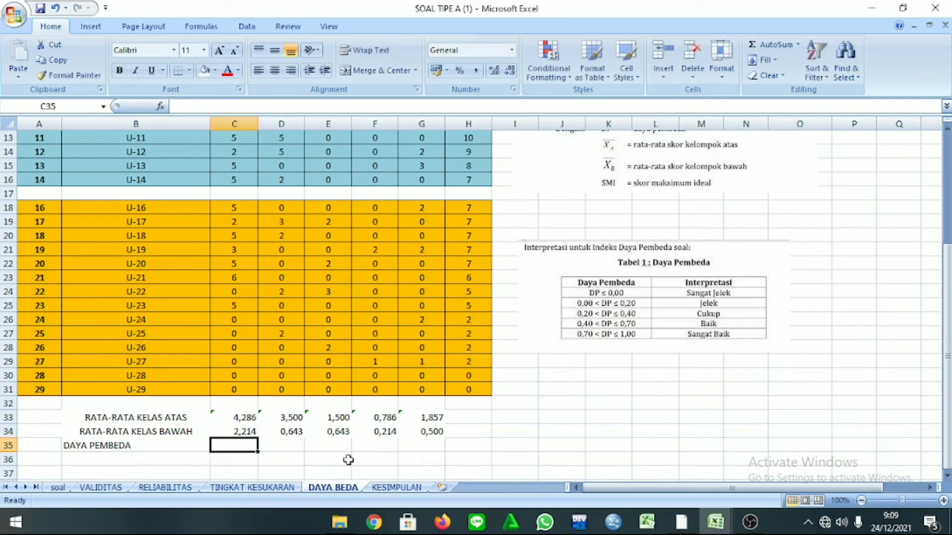
{"action": "scroll", "coordinate": [446, 376], "scroll_direction": "up", "scroll_amount": 4}
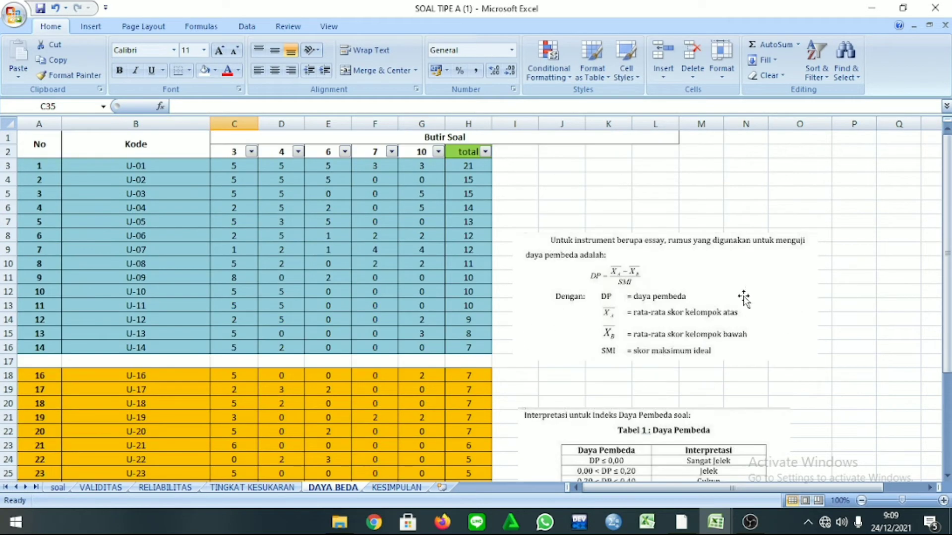
{"action": "scroll", "coordinate": [744, 303], "scroll_direction": "down", "scroll_amount": 2}
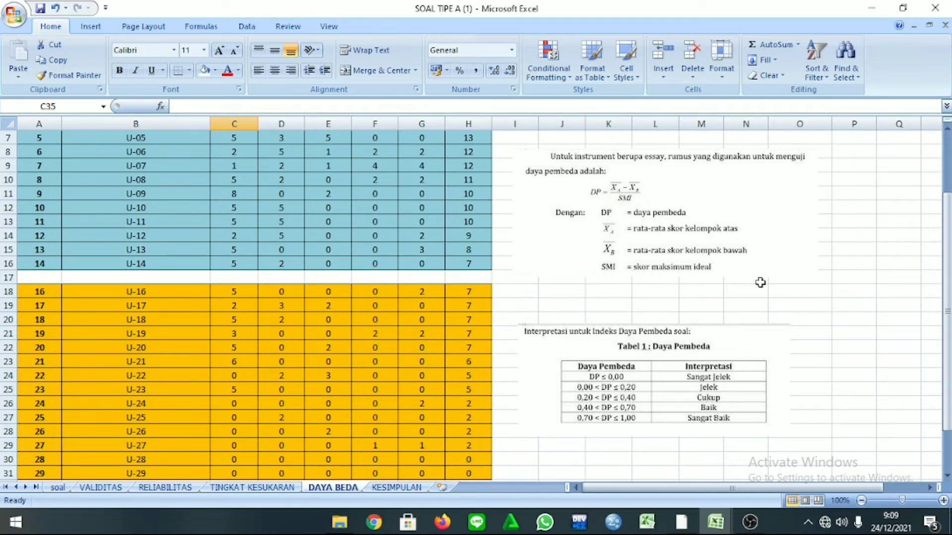
{"action": "scroll", "coordinate": [758, 277], "scroll_direction": "down", "scroll_amount": 4}
{"action": "type", "text": "="}
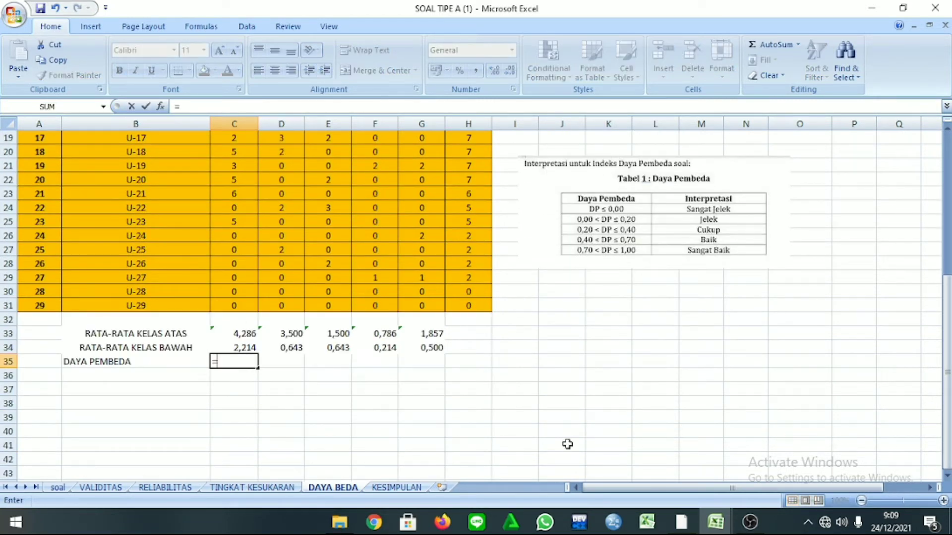
{"action": "type", "text": "("}
{"action": "left_click", "coordinate": [236, 339]}
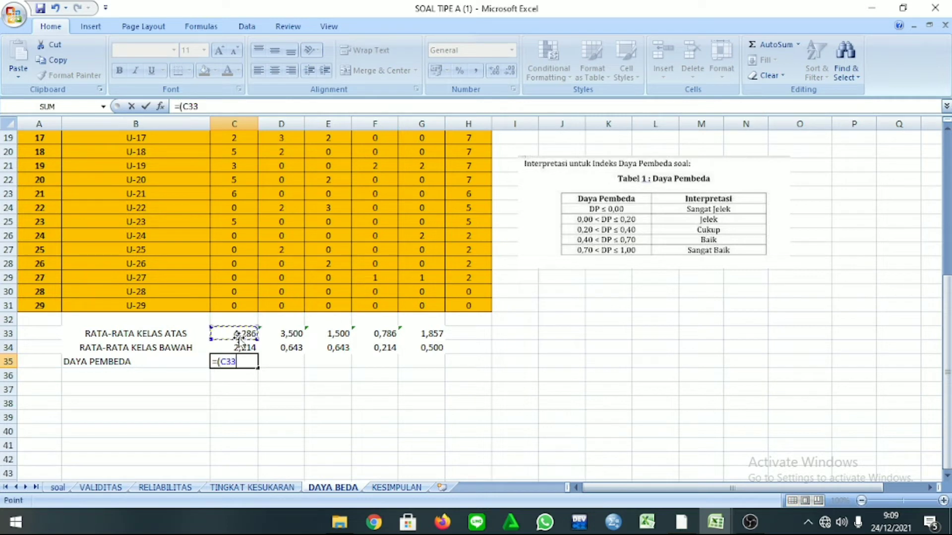
{"action": "type", "text": "-"}
{"action": "left_click", "coordinate": [232, 347]}
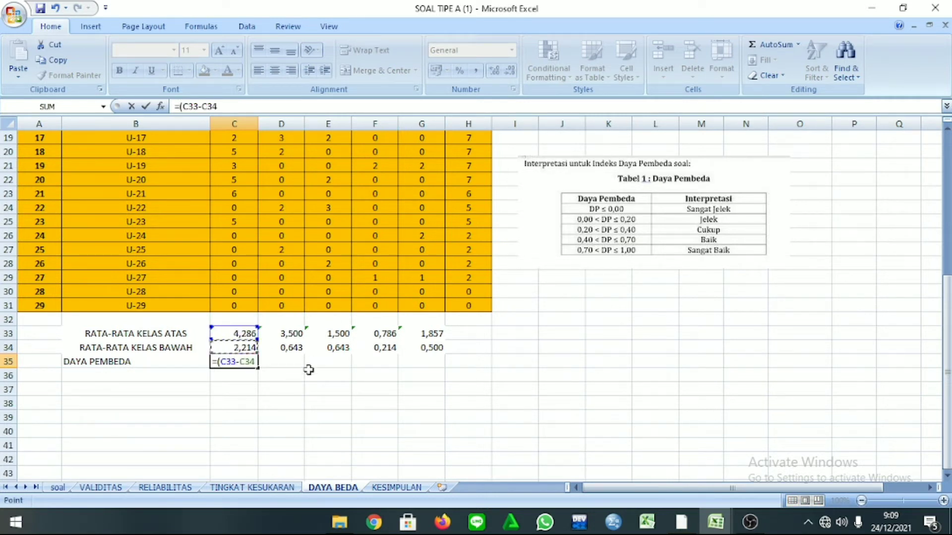
{"action": "type", "text": "-"}
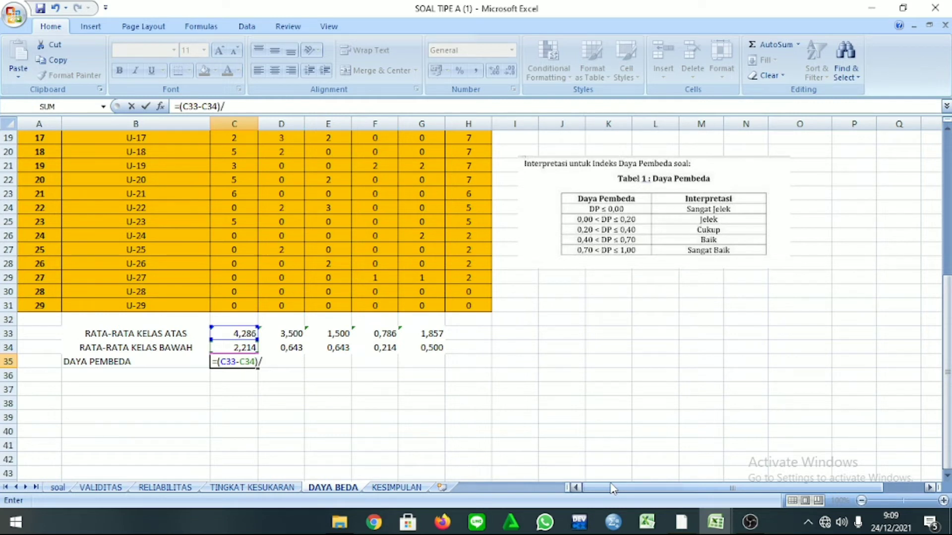
{"action": "key", "text": "Return"}
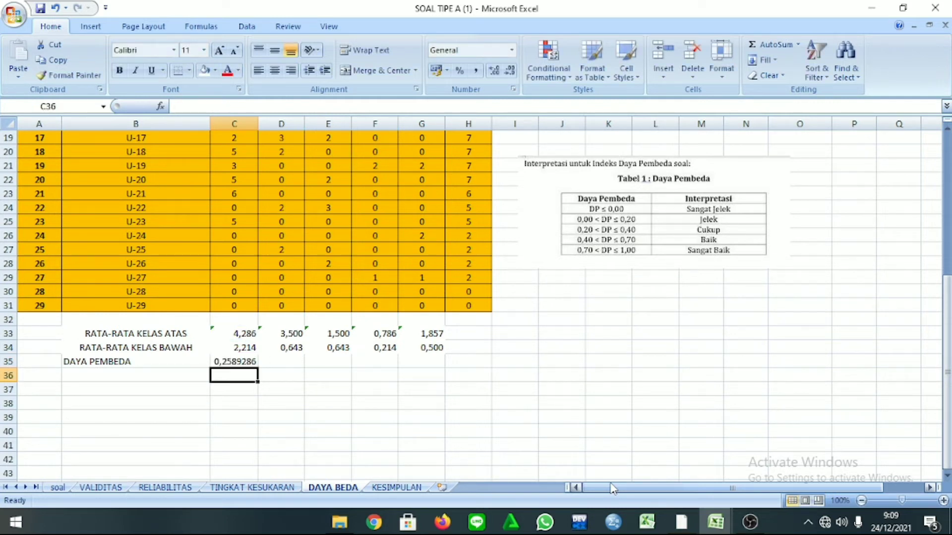
Copy the discrimination index formula from C35 across to G35 and format C35:G35 to three decimal places
{"action": "left_click", "coordinate": [245, 362]}
{"action": "left_click_drag", "start_coordinate": [258, 369], "coordinate": [445, 369]}
{"action": "left_click", "coordinate": [511, 70]}
{"action": "left_click", "coordinate": [510, 70]}
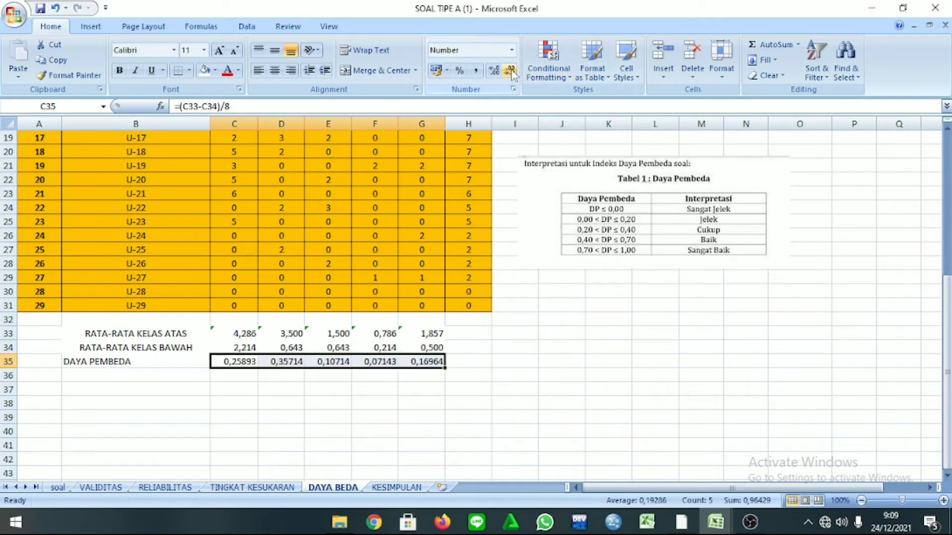
{"action": "left_click", "coordinate": [511, 70]}
{"action": "left_click", "coordinate": [510, 70]}
{"action": "left_click", "coordinate": [296, 400]}
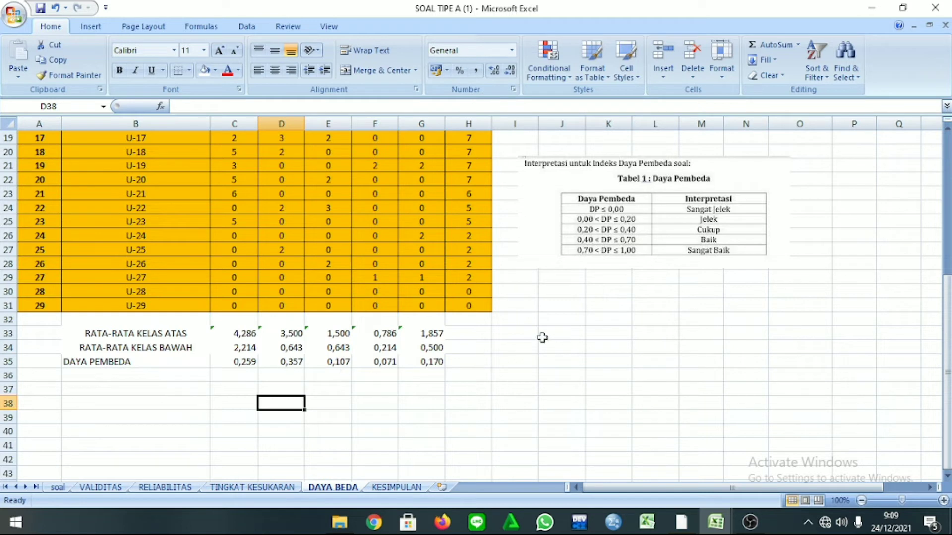
Label cell B36 KRITERIA under the DAYA PEMBEDA row
{"action": "left_click", "coordinate": [144, 379]}
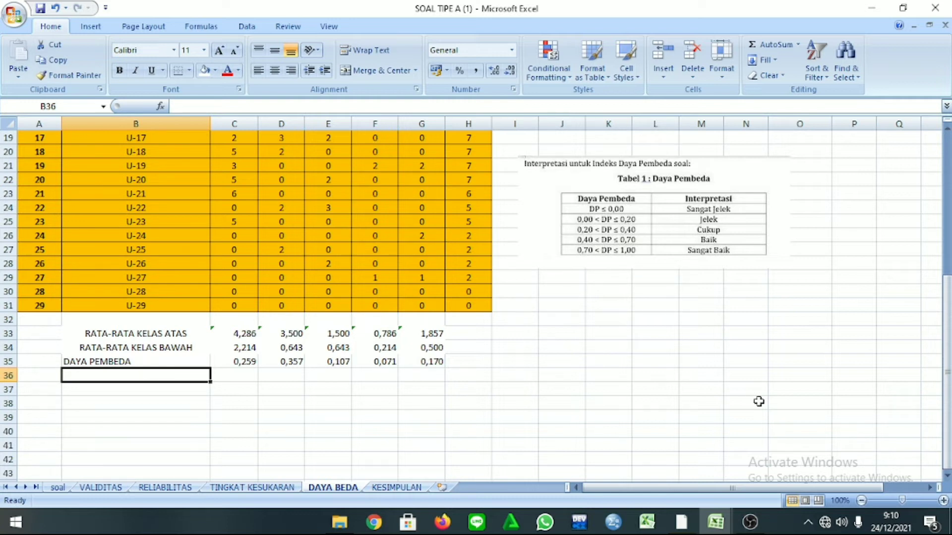
{"action": "left_click", "coordinate": [637, 200]}
{"action": "left_click", "coordinate": [754, 303]}
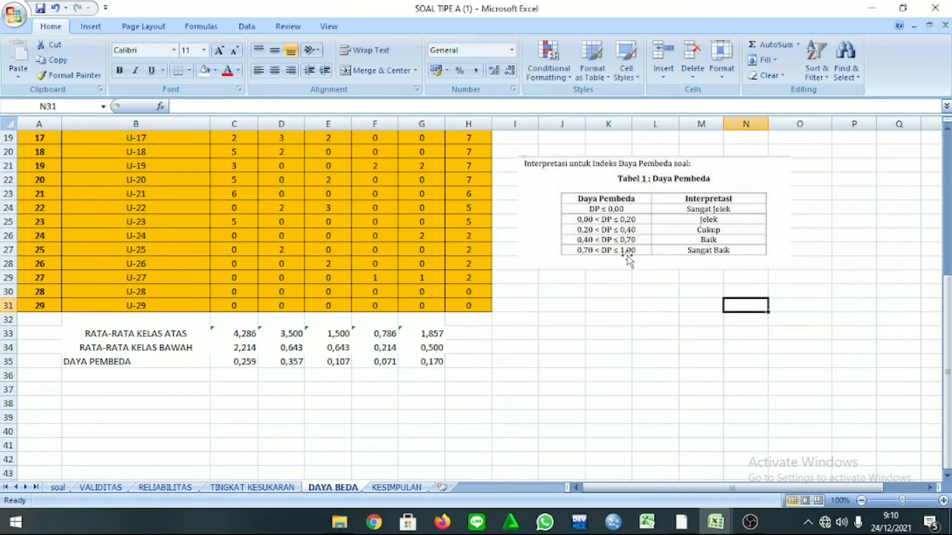
{"action": "left_click", "coordinate": [152, 376]}
{"action": "type", "text": "KRITERIA"}
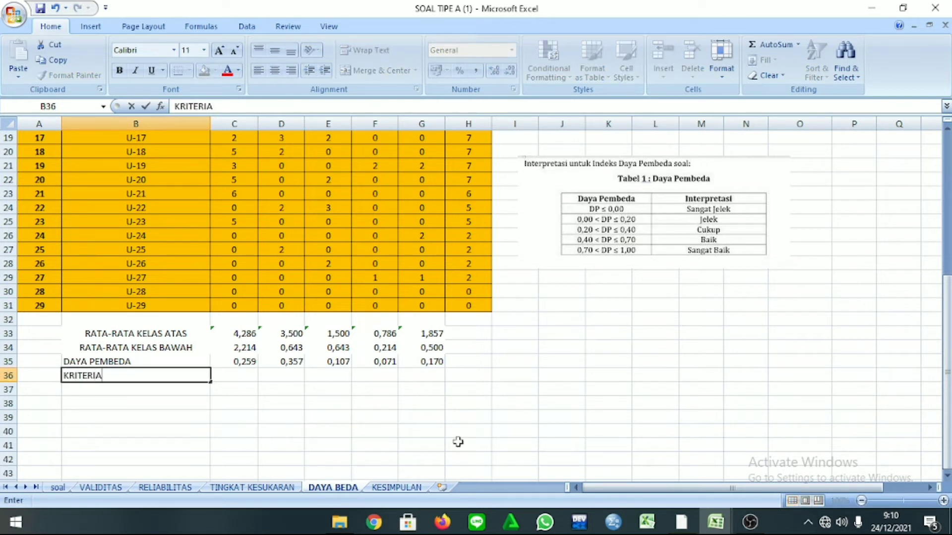
{"action": "key", "text": "Tab"}
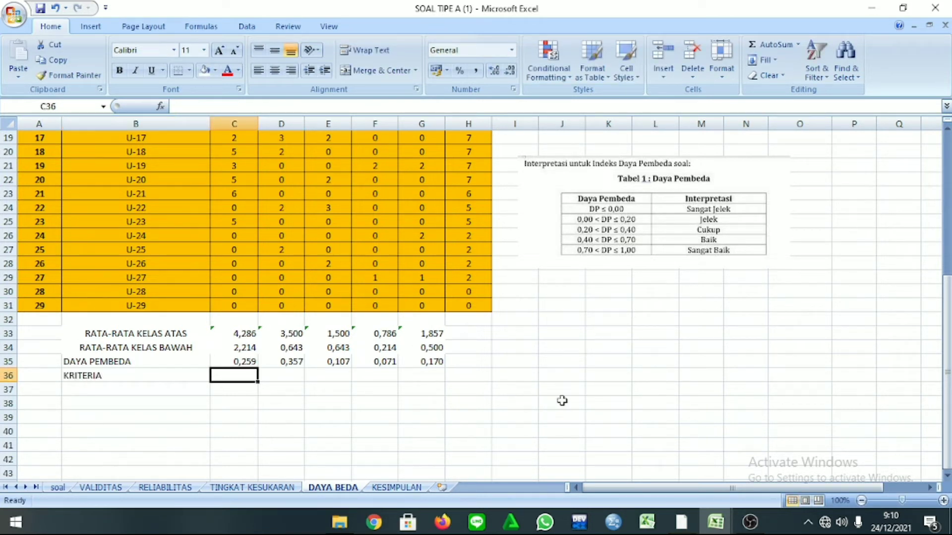
Begin an IF formula in C36 that returns "Sngat Jelek" when C35=0, leaving the false argument open
{"action": "type", "text": "=IF("}
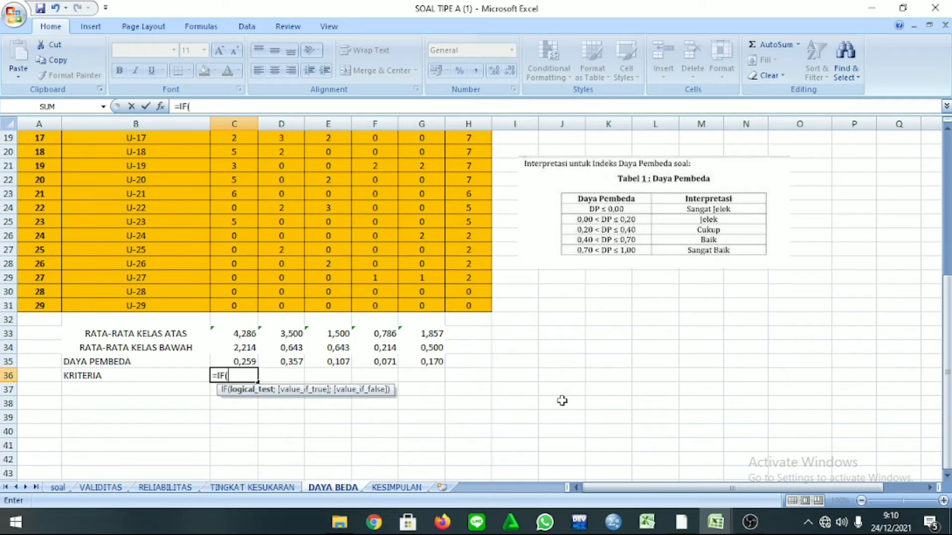
{"action": "key", "text": "BackSpace"}
{"action": "key", "text": "BackSpace"}
{"action": "key", "text": "BackSpace"}
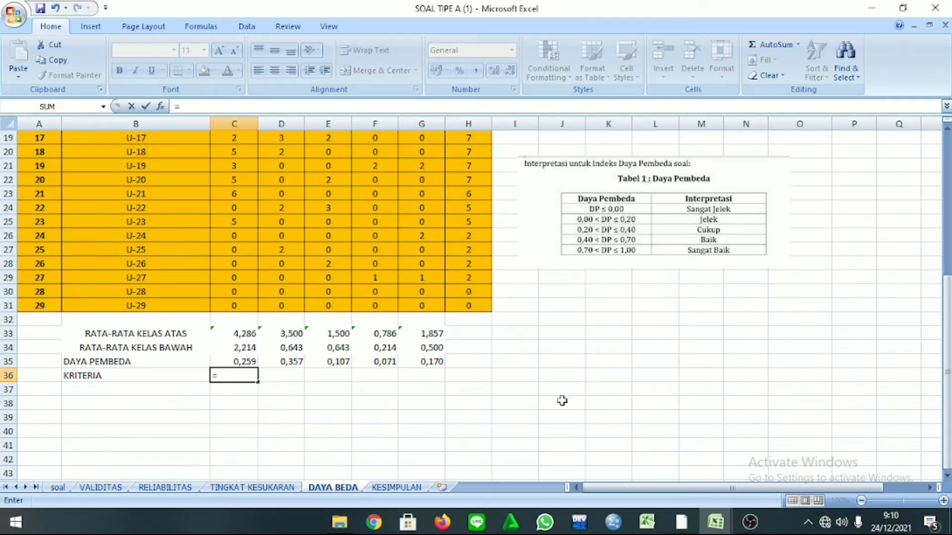
{"action": "type", "text": "if("}
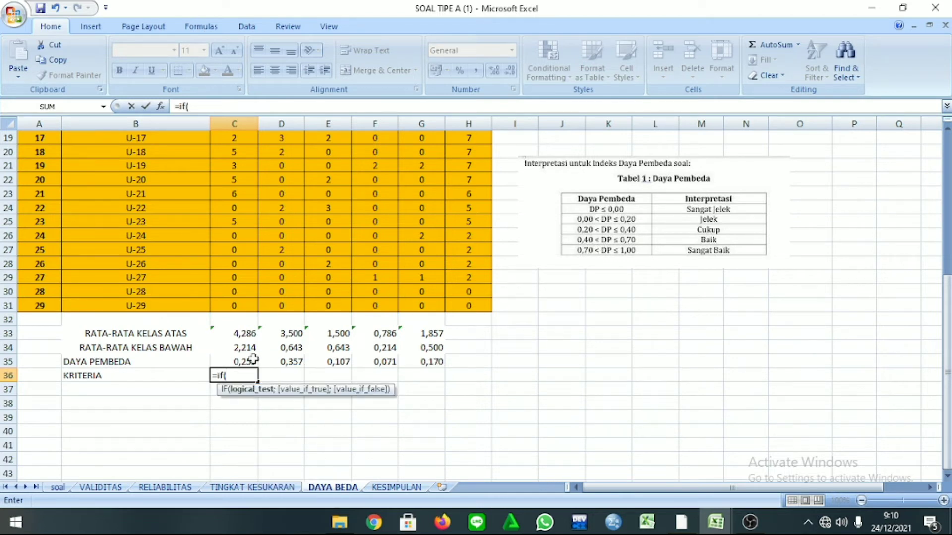
{"action": "left_click", "coordinate": [253, 359]}
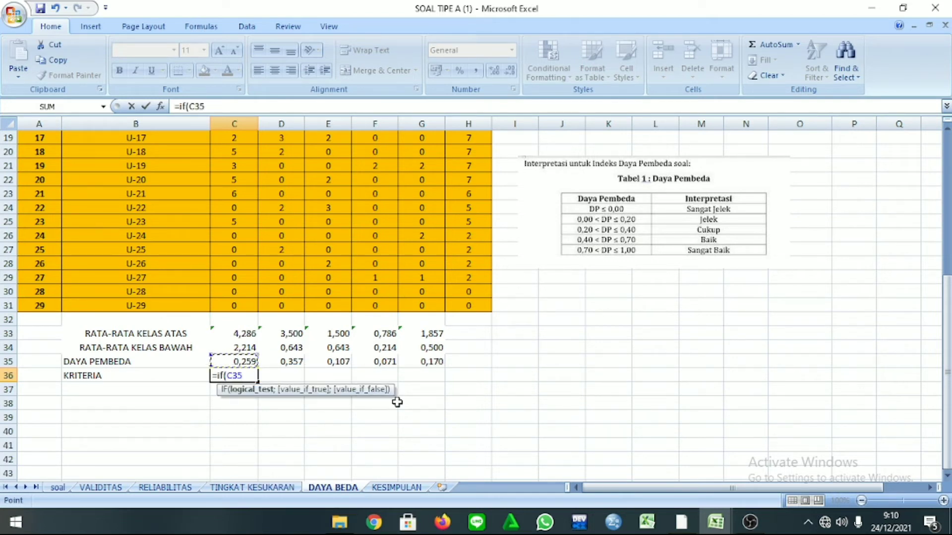
{"action": "type", "text": "=0;\""}
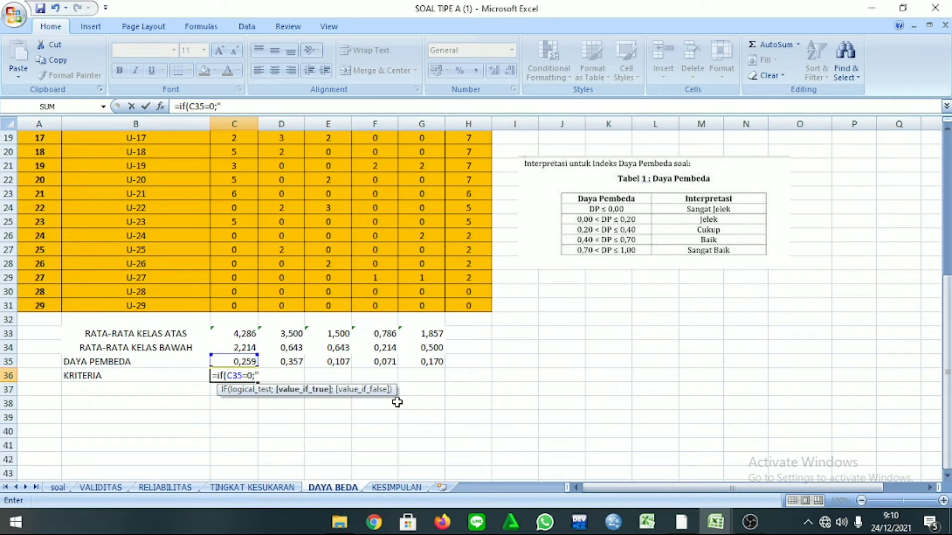
{"action": "type", "text": "Sngat Jleke"}
{"action": "key", "text": "BackSpace"}
{"action": "type", "text": "elek"}
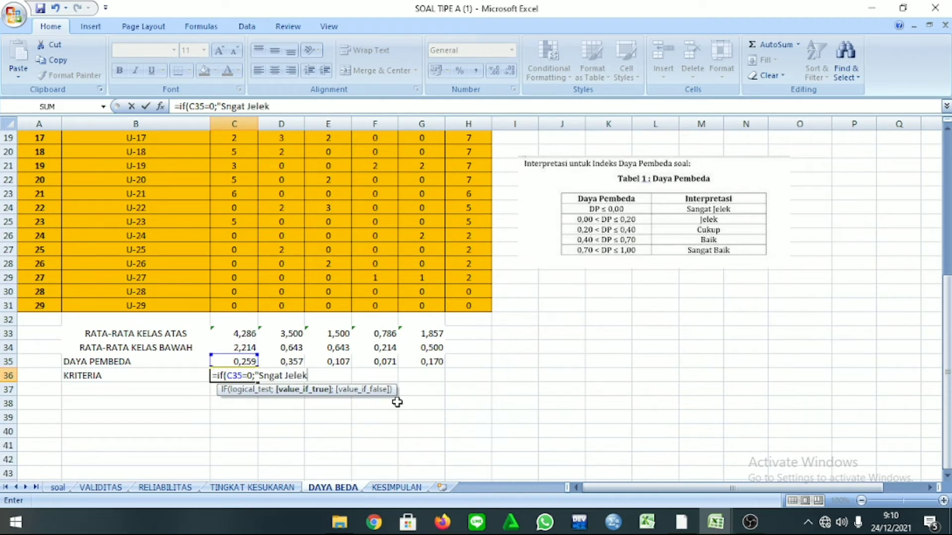
{"action": "type", "text": "\";"}
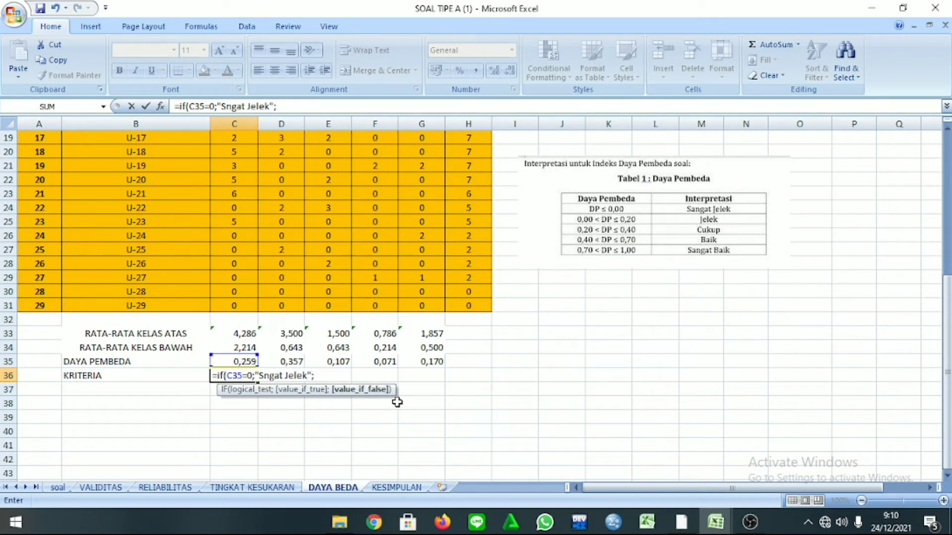
Correct the spelling of the first result text in the C36 formula to "Sangat Jelek"
{"action": "key", "text": "Left"}
{"action": "key", "text": "Left"}
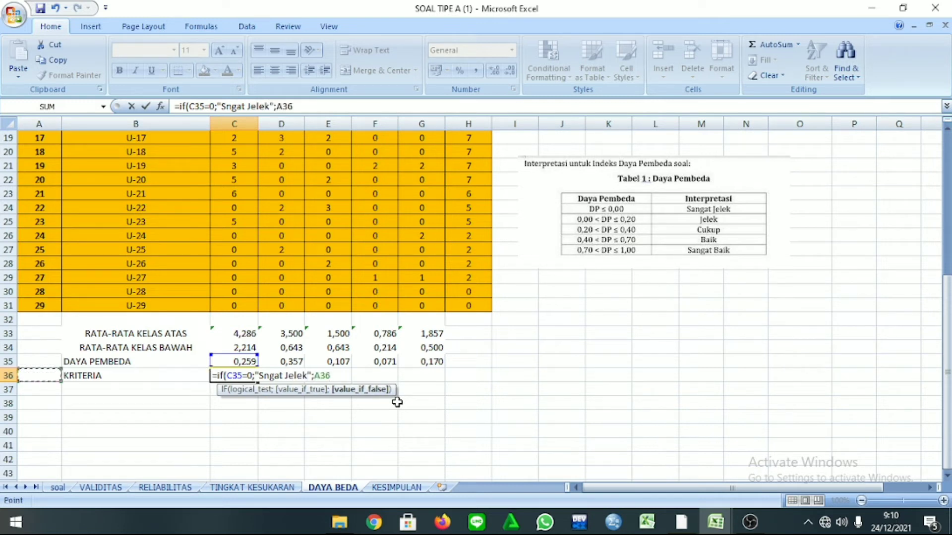
{"action": "left_click", "coordinate": [57, 10]}
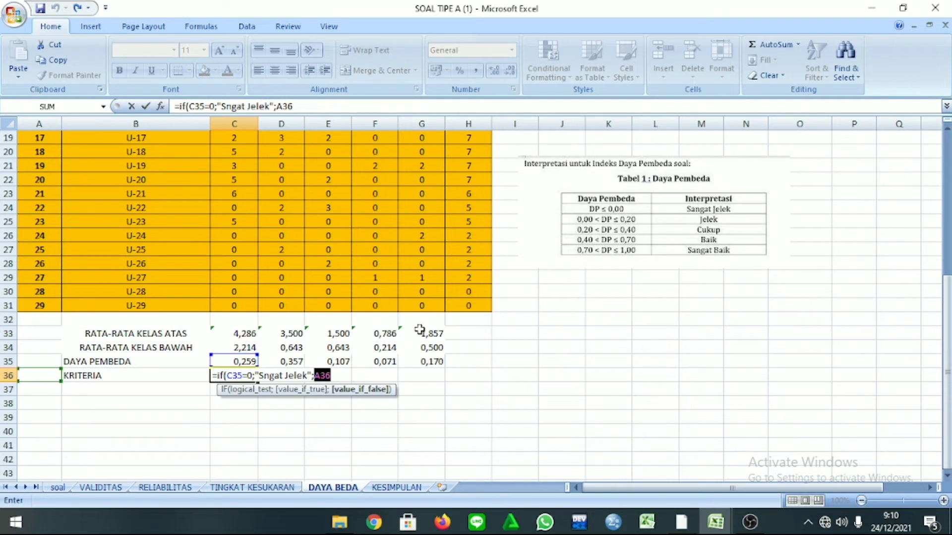
{"action": "key", "text": "BackSpace"}
{"action": "key", "text": "Left"}
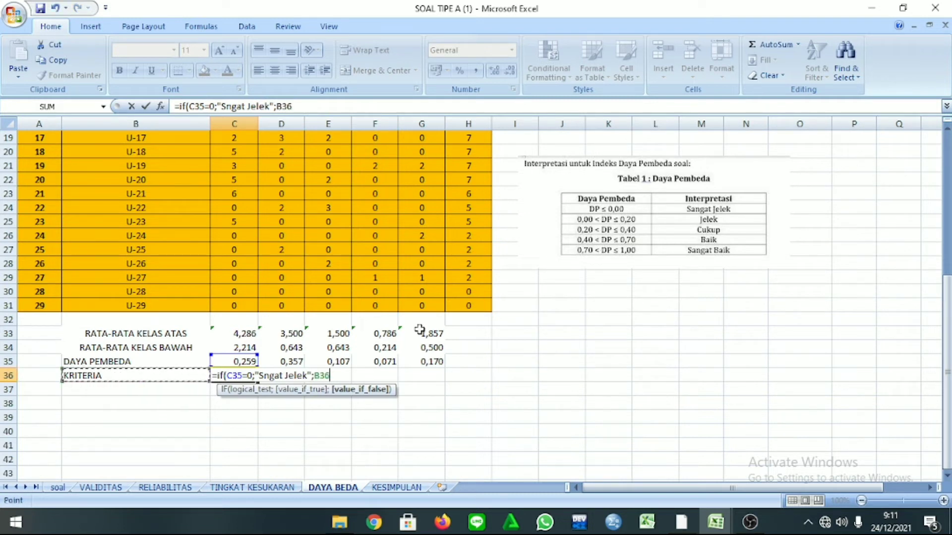
{"action": "key", "text": "BackSpace"}
{"action": "key", "text": "BackSpace"}
{"action": "key", "text": "BackSpace"}
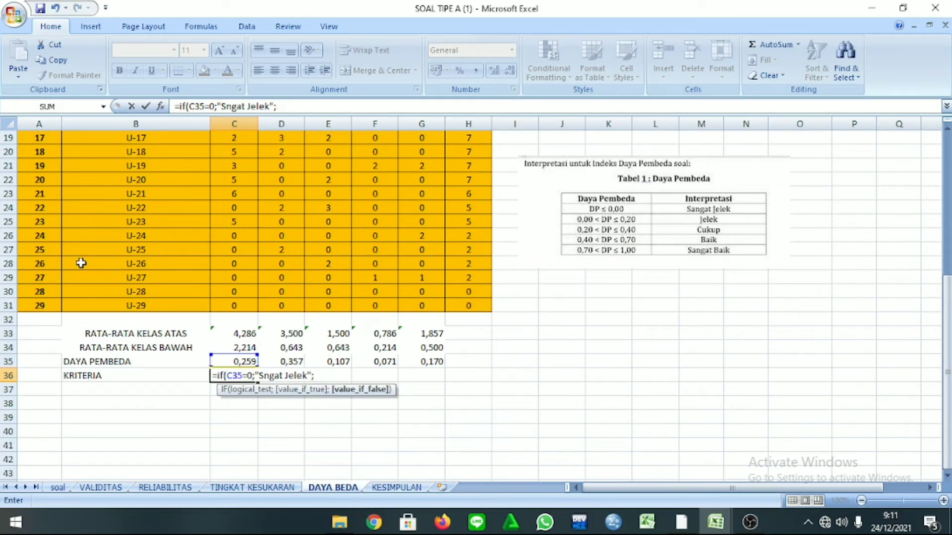
{"action": "left_click", "coordinate": [265, 376]}
{"action": "type", "text": "a"}
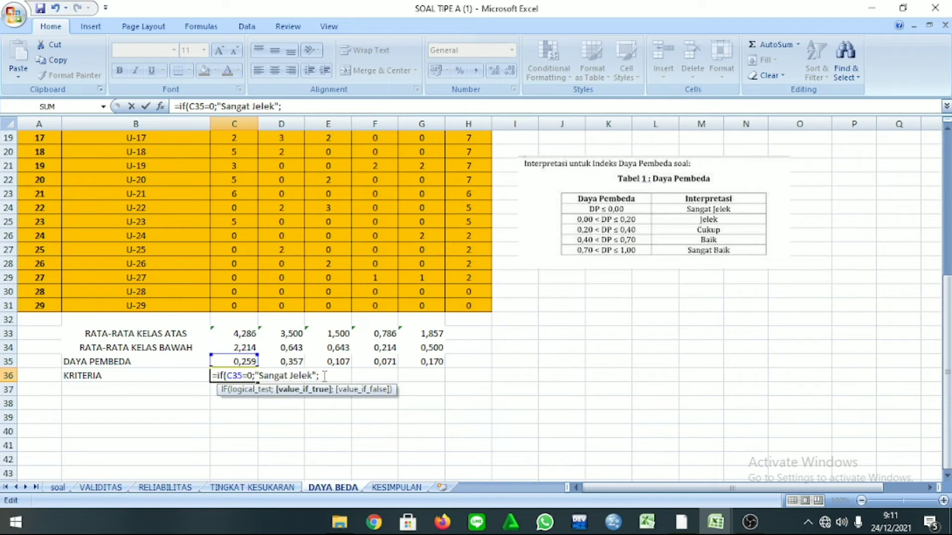
Nest a second IF in the C36 formula that returns "Jelek" when C35<=0,2
{"action": "type", "text": "if"}
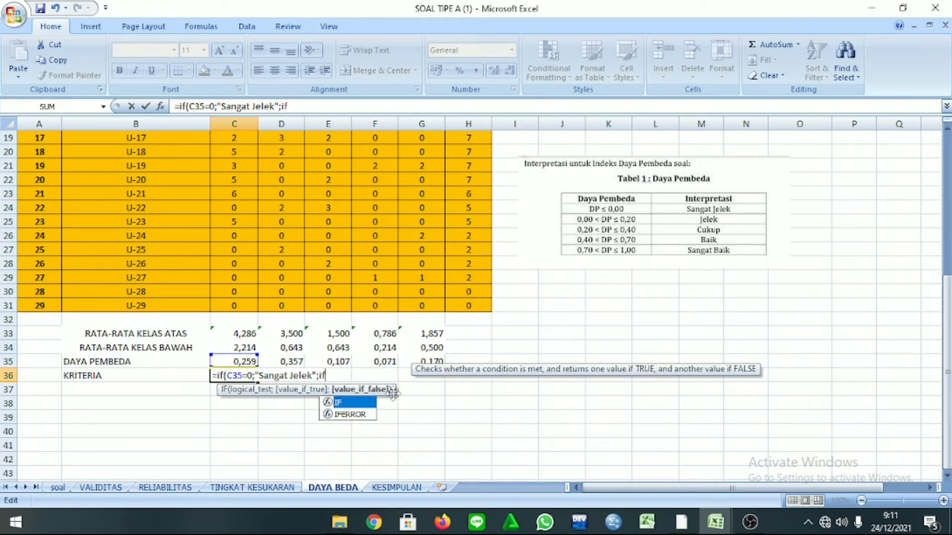
{"action": "type", "text": "("}
{"action": "left_click", "coordinate": [243, 360]}
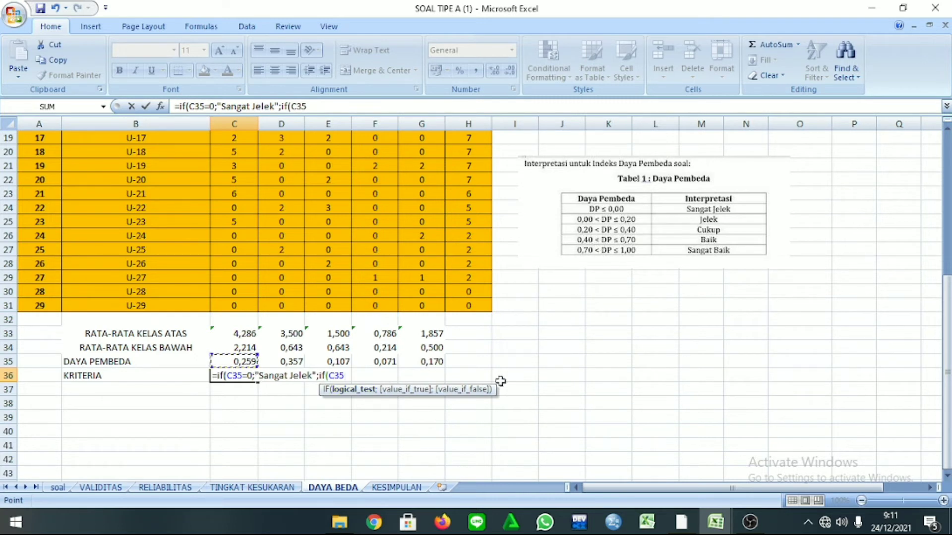
{"action": "type", "text": "<=0,2;\"J"}
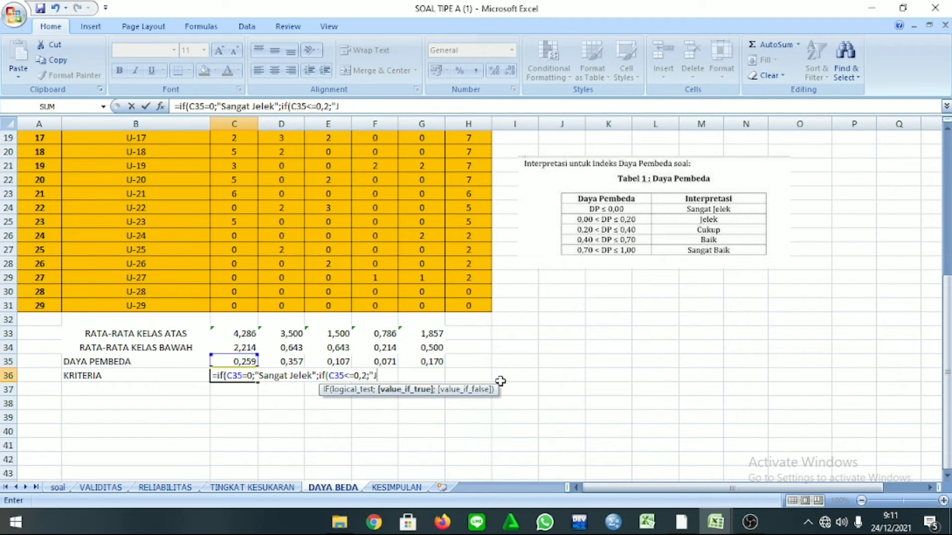
{"action": "type", "text": "elek\";"}
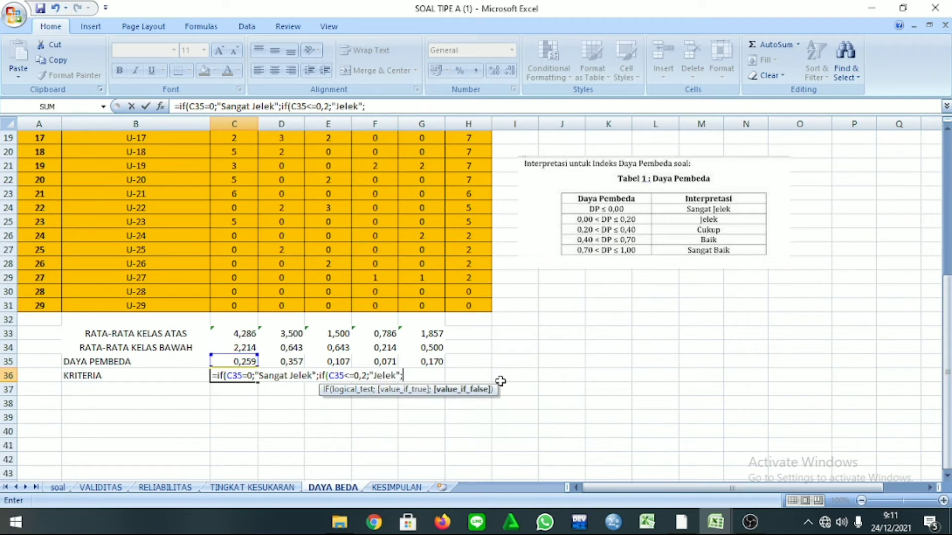
Nest a third IF in the C36 formula that returns "Cukup" when C35<=40
{"action": "type", "text": "if"}
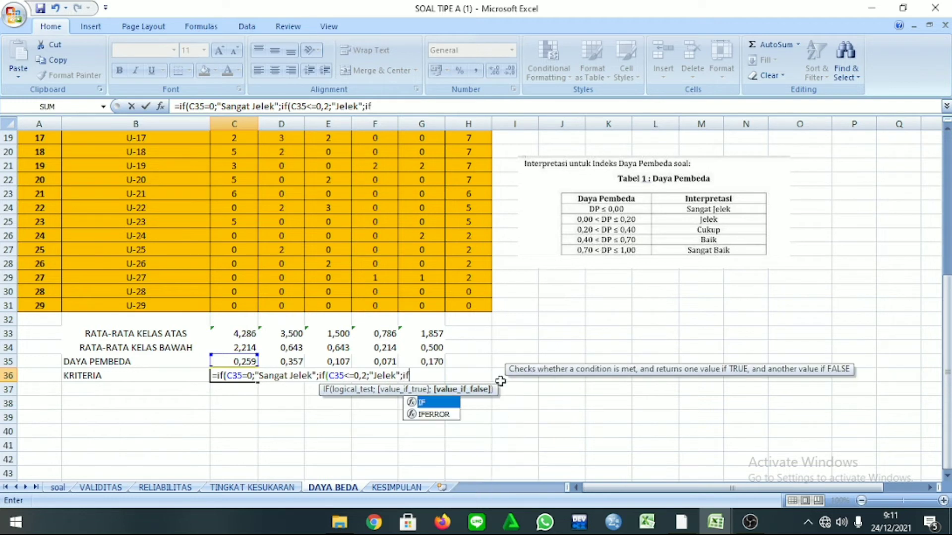
{"action": "type", "text": "("}
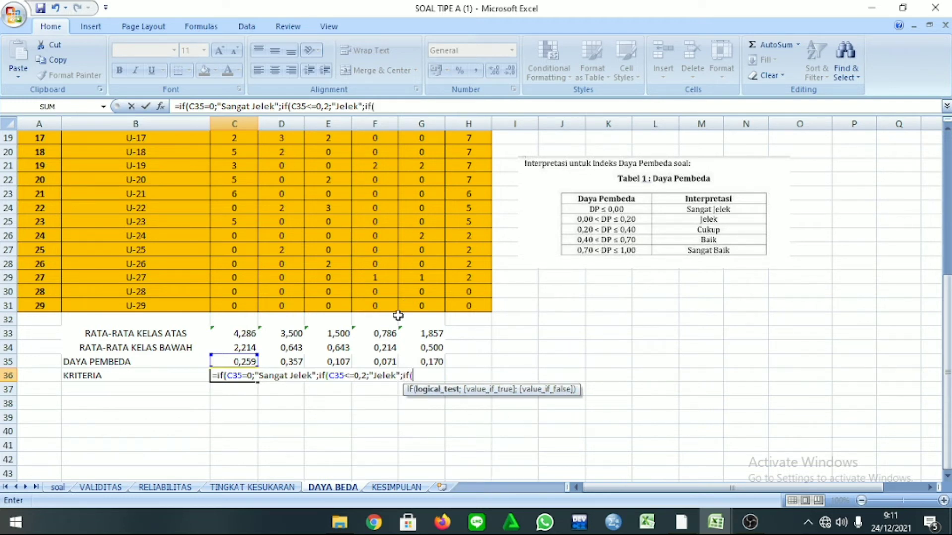
{"action": "left_click", "coordinate": [224, 363]}
{"action": "type", "text": "<=40"}
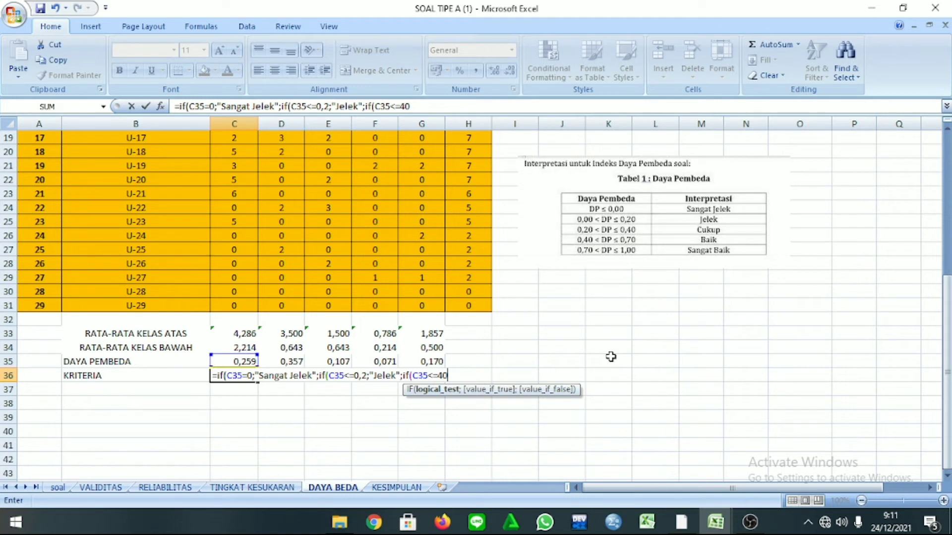
{"action": "type", "text": ";\"Cukup"}
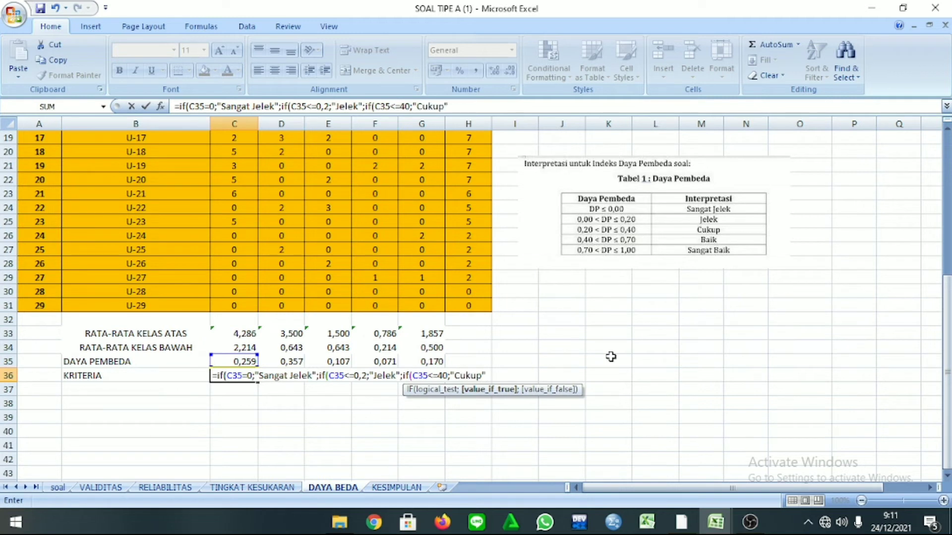
{"action": "type", "text": "\";"}
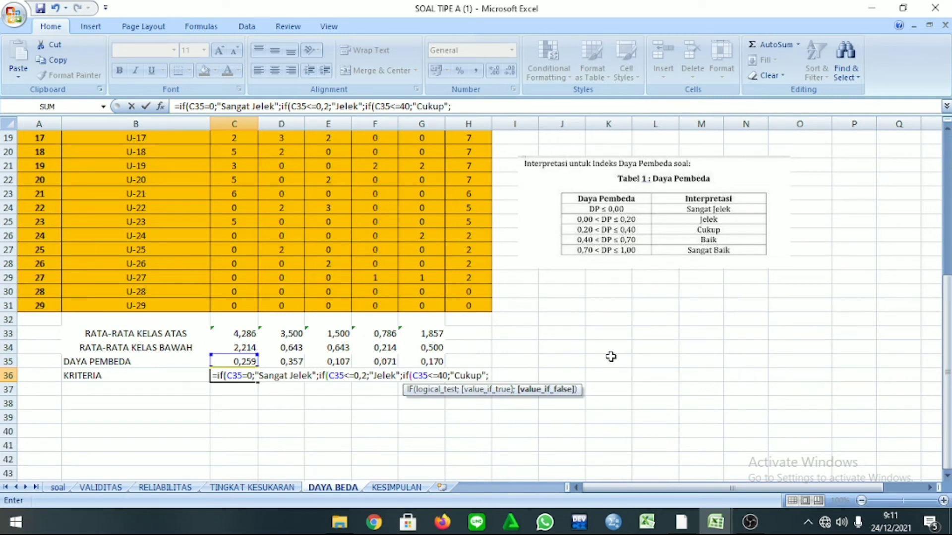
Nest a fourth IF in the C36 formula that returns "Baik" when B35<=0,7
{"action": "type", "text": "if"}
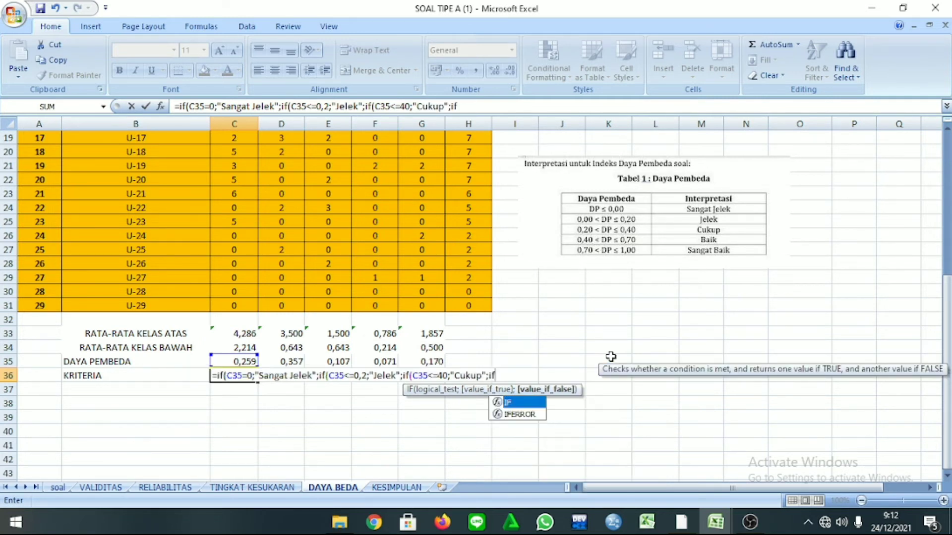
{"action": "key", "text": "BackSpace"}
{"action": "key", "text": "BackSpace"}
{"action": "type", "text": "if("}
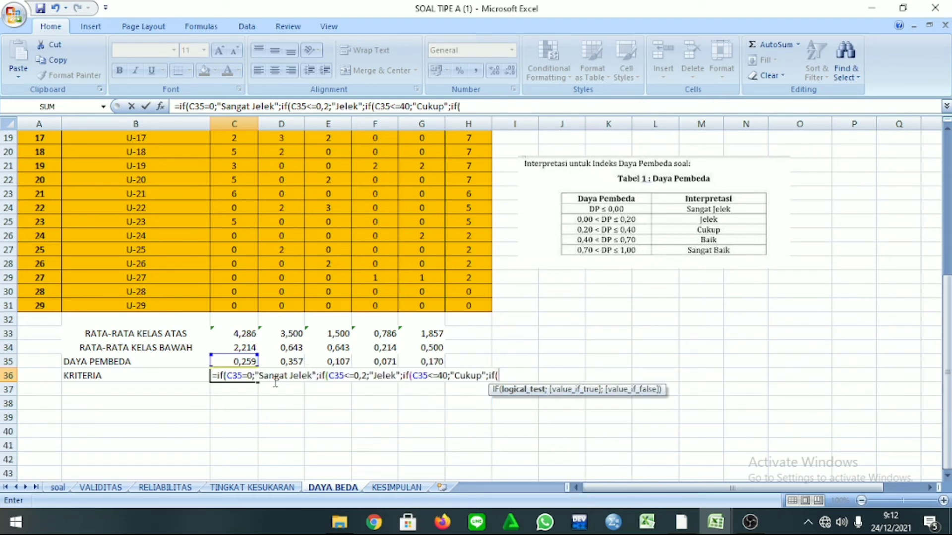
{"action": "left_click", "coordinate": [155, 363]}
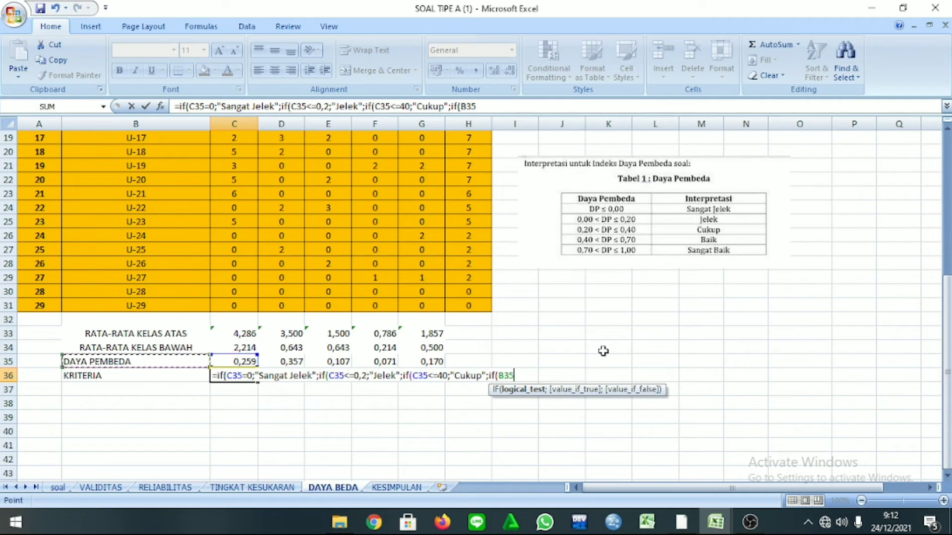
{"action": "type", "text": "<=0,7;\"Baik"}
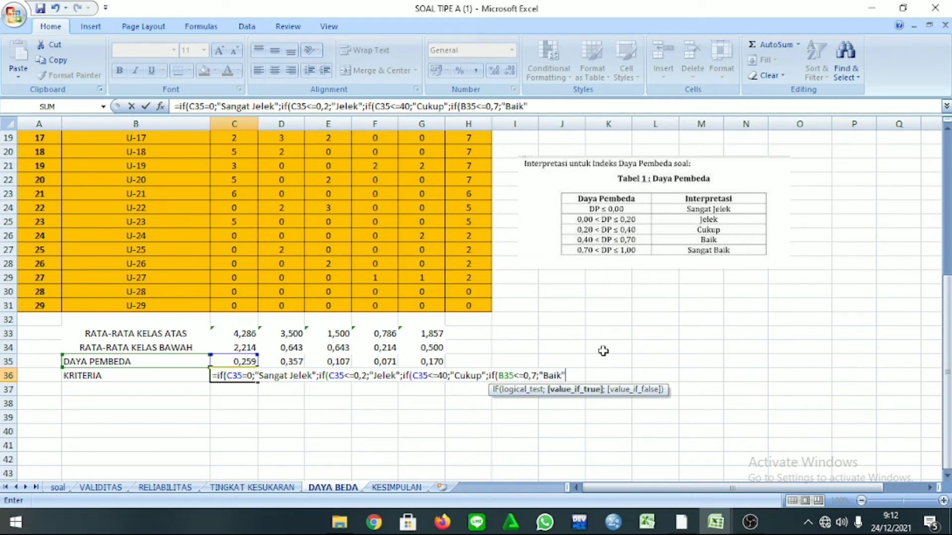
Complete the C36 formula with "Sangat Baik" as the final false result and fill it across through G36
{"action": "type", "text": "\";\"S"}
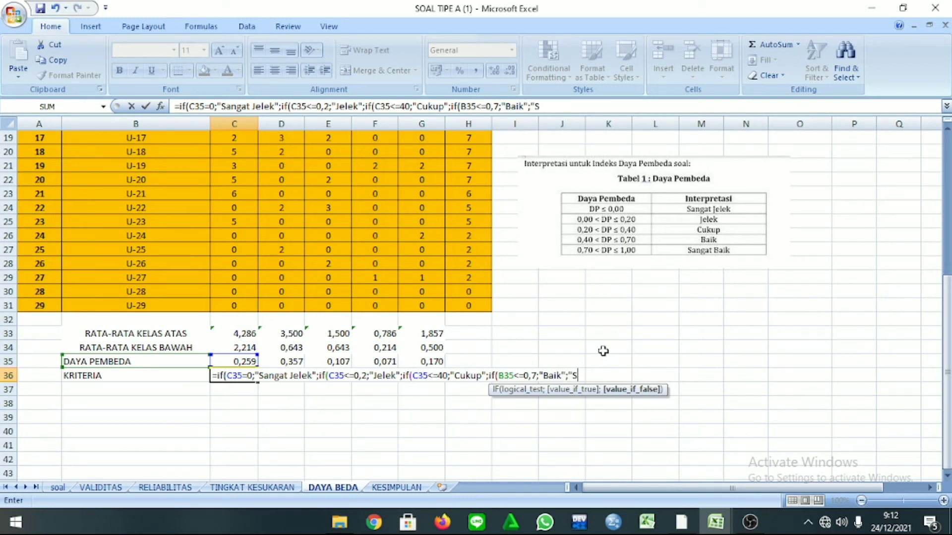
{"action": "type", "text": "angat BAIK"}
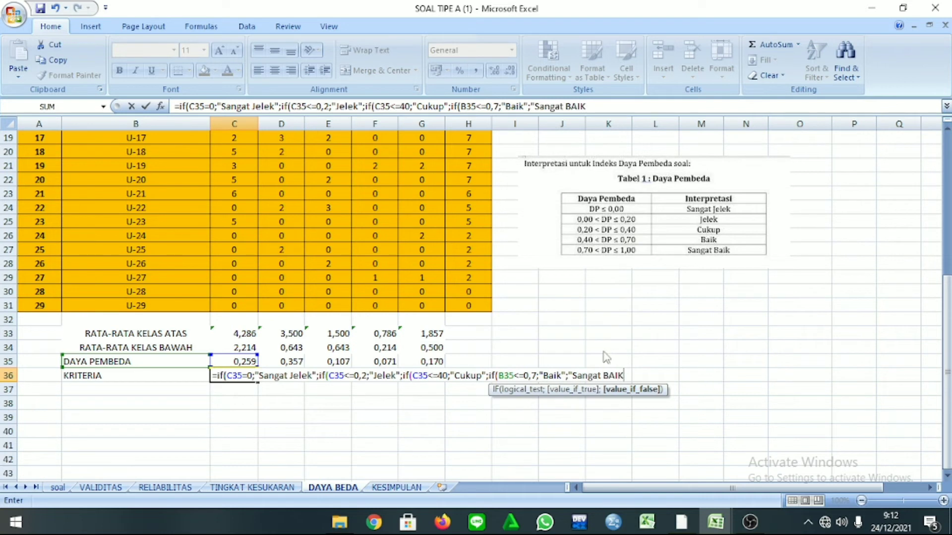
{"action": "key", "text": "BackSpace"}
{"action": "key", "text": "BackSpace"}
{"action": "key", "text": "BackSpace"}
{"action": "type", "text": "))"}
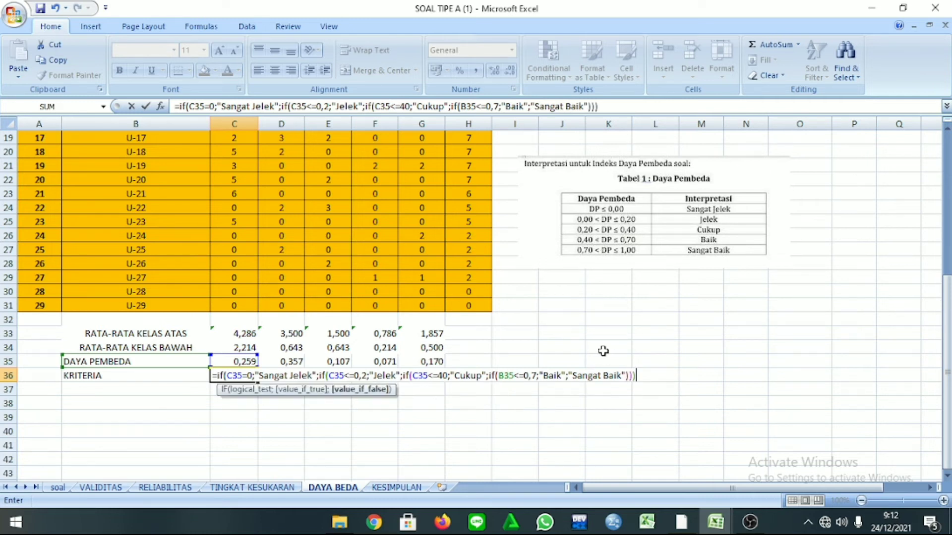
{"action": "key", "text": "Return"}
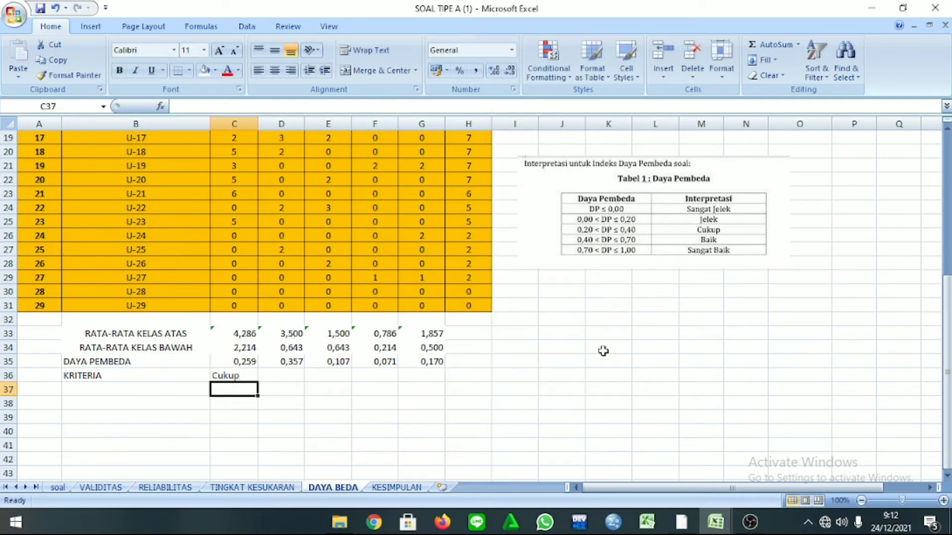
{"action": "left_click", "coordinate": [225, 377]}
{"action": "left_click_drag", "start_coordinate": [258, 382], "coordinate": [437, 376]}
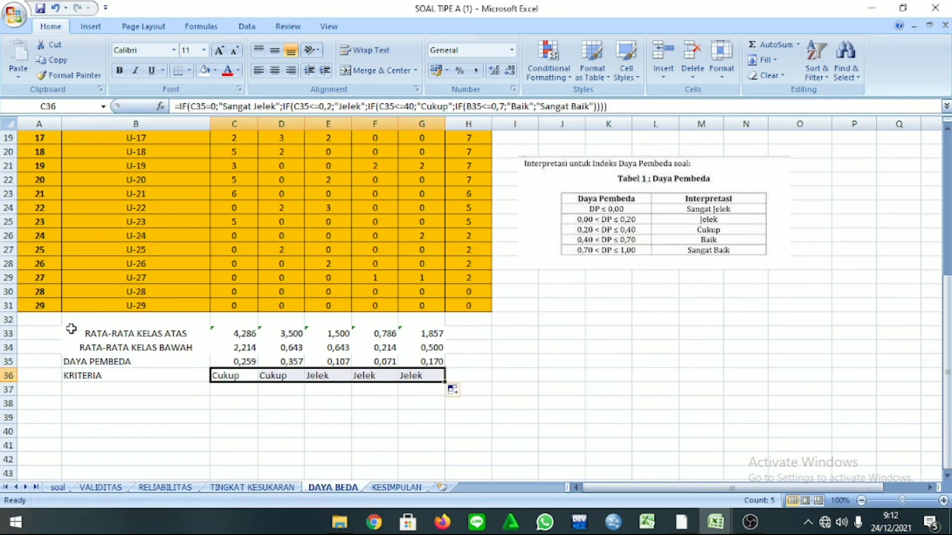
Apply all borders to the summary range B33:G36 and center its contents
{"action": "left_click_drag", "start_coordinate": [71, 328], "coordinate": [440, 377]}
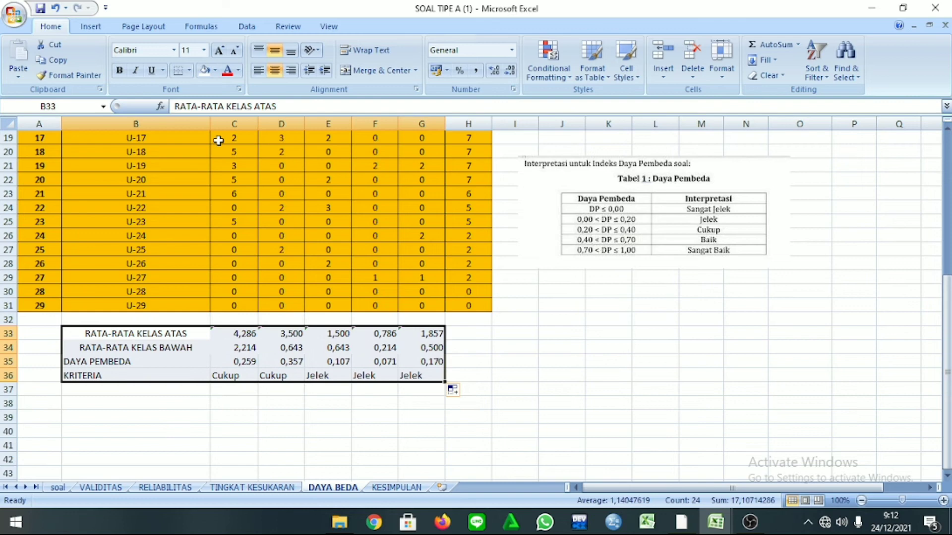
{"action": "left_click", "coordinate": [189, 70]}
{"action": "left_click", "coordinate": [210, 183]}
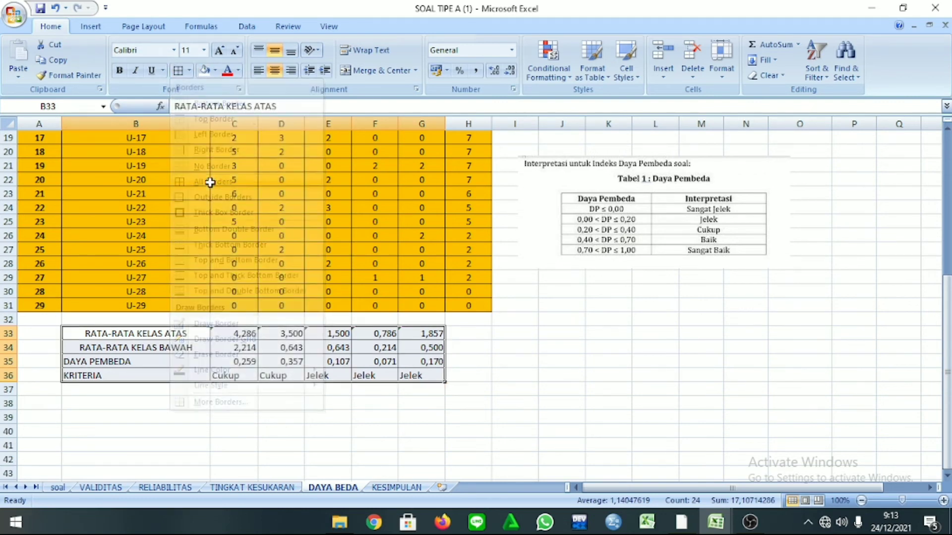
{"action": "left_click", "coordinate": [274, 70]}
{"action": "left_click", "coordinate": [233, 431]}
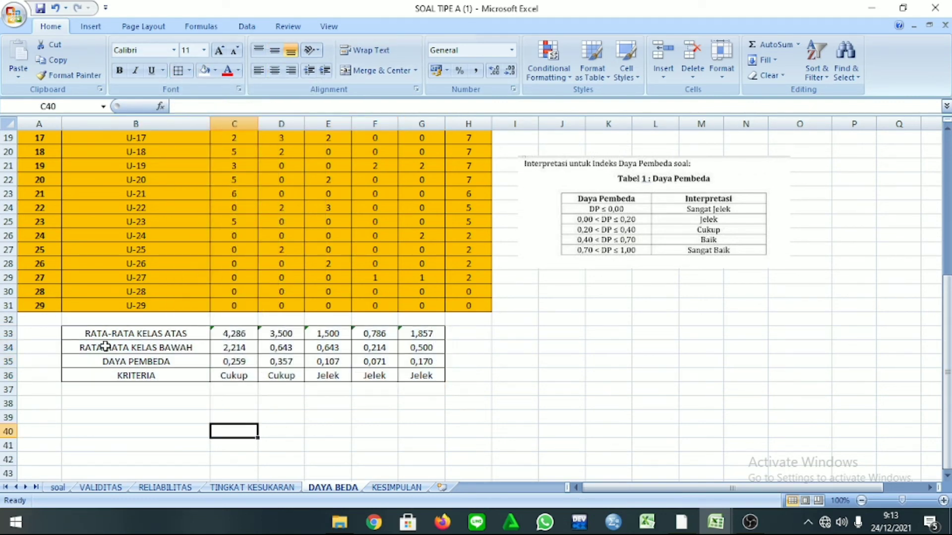
Review the discrimination results on DAYA BEDA and the contents of the VALIDITAS, RELIABILITAS and TINGKAT KESUKARAN sheets
{"action": "scroll", "coordinate": [556, 367], "scroll_direction": "up", "scroll_amount": 2}
{"action": "scroll", "coordinate": [557, 354], "scroll_direction": "down", "scroll_amount": 2}
{"action": "scroll", "coordinate": [559, 343], "scroll_direction": "up", "scroll_amount": 2}
{"action": "scroll", "coordinate": [561, 321], "scroll_direction": "down", "scroll_amount": 2}
{"action": "scroll", "coordinate": [563, 322], "scroll_direction": "up", "scroll_amount": 6}
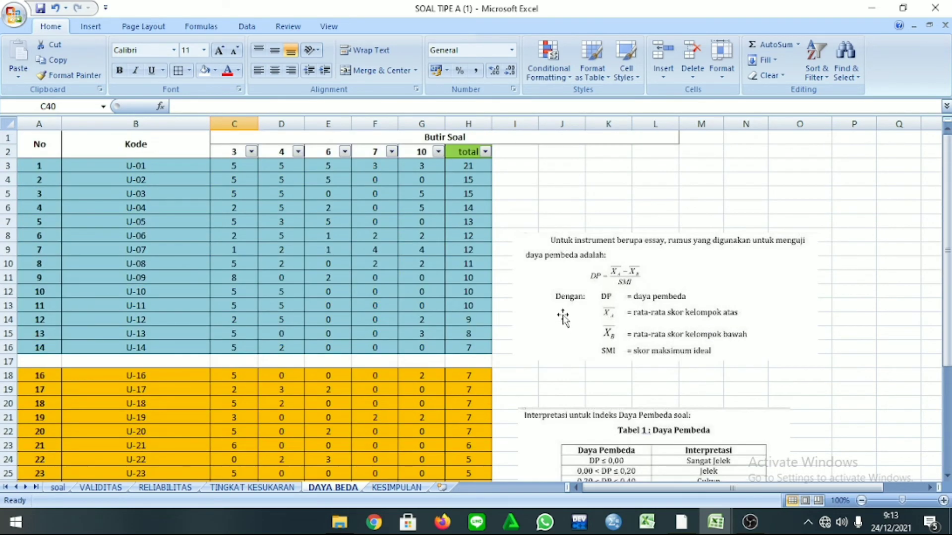
{"action": "scroll", "coordinate": [564, 317], "scroll_direction": "down", "scroll_amount": 6}
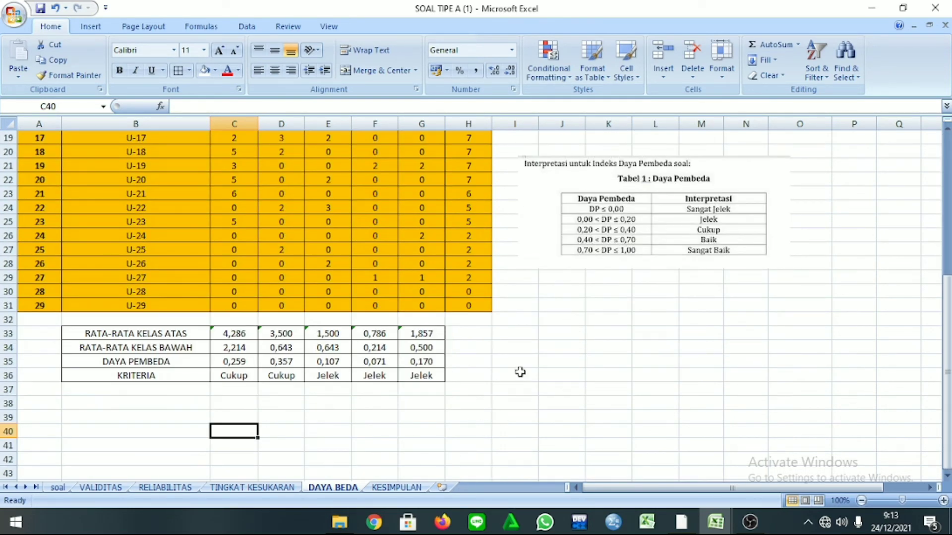
{"action": "left_click", "coordinate": [82, 489]}
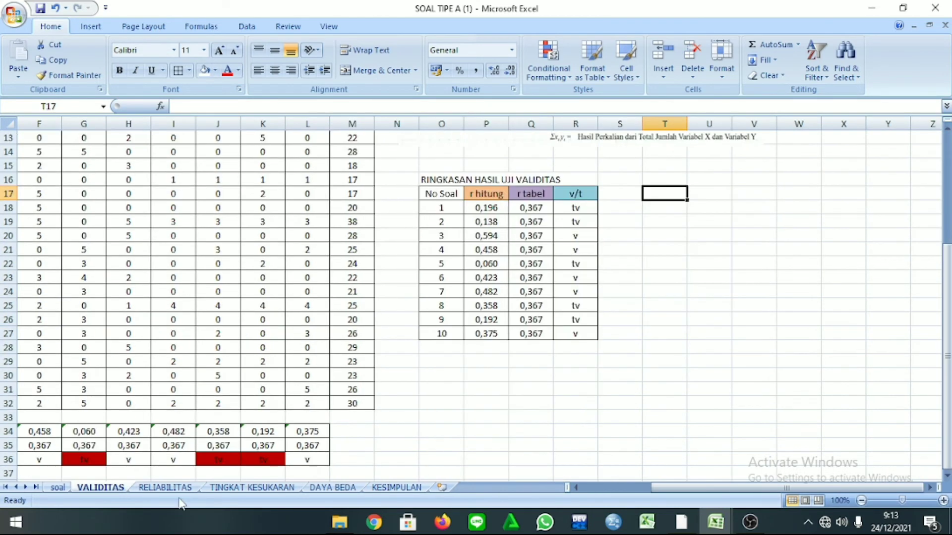
{"action": "left_click", "coordinate": [168, 488]}
{"action": "scroll", "coordinate": [211, 429], "scroll_direction": "down", "scroll_amount": 7}
{"action": "left_click", "coordinate": [252, 488]}
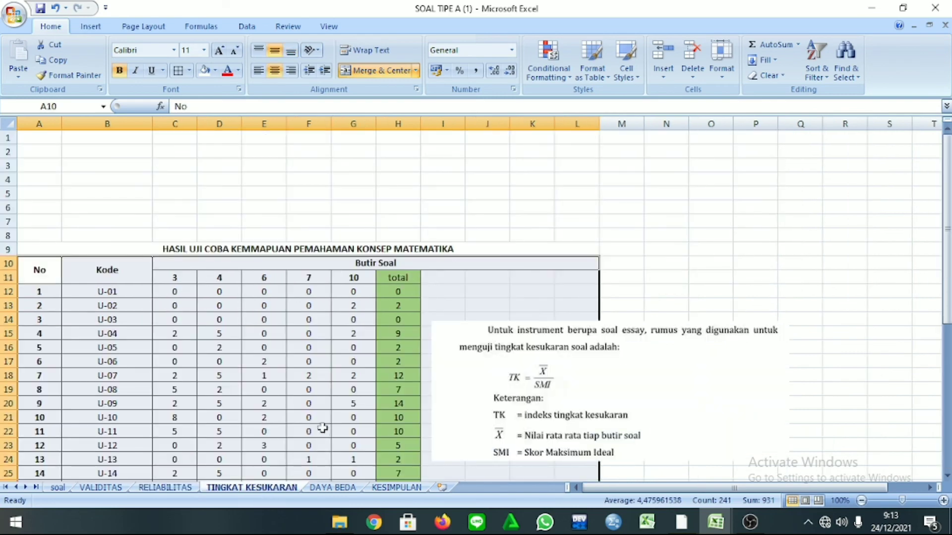
{"action": "scroll", "coordinate": [323, 428], "scroll_direction": "down", "scroll_amount": 7}
{"action": "left_click", "coordinate": [342, 488]}
{"action": "scroll", "coordinate": [407, 419], "scroll_direction": "up", "scroll_amount": 3}
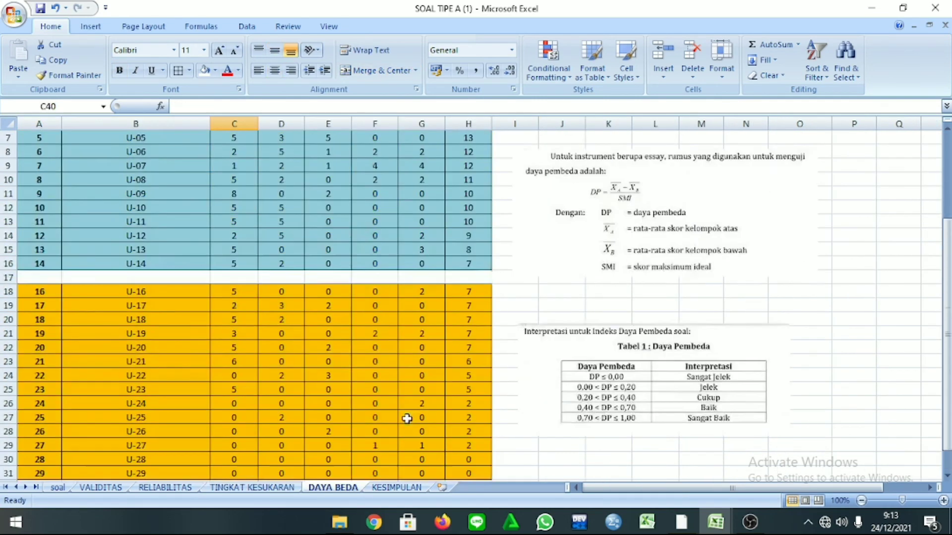
{"action": "scroll", "coordinate": [408, 419], "scroll_direction": "down", "scroll_amount": 3}
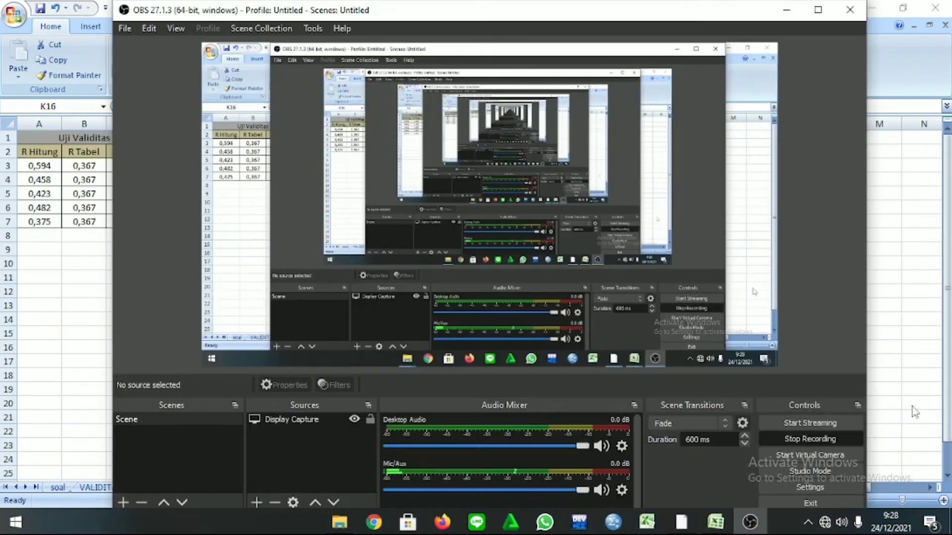
Switch from OBS to the Excel workbook and enter "dipakai" as the Keterangan in L3, L4 and L5 of the KESIMPULAN sheet
{"action": "left_click", "coordinate": [912, 407]}
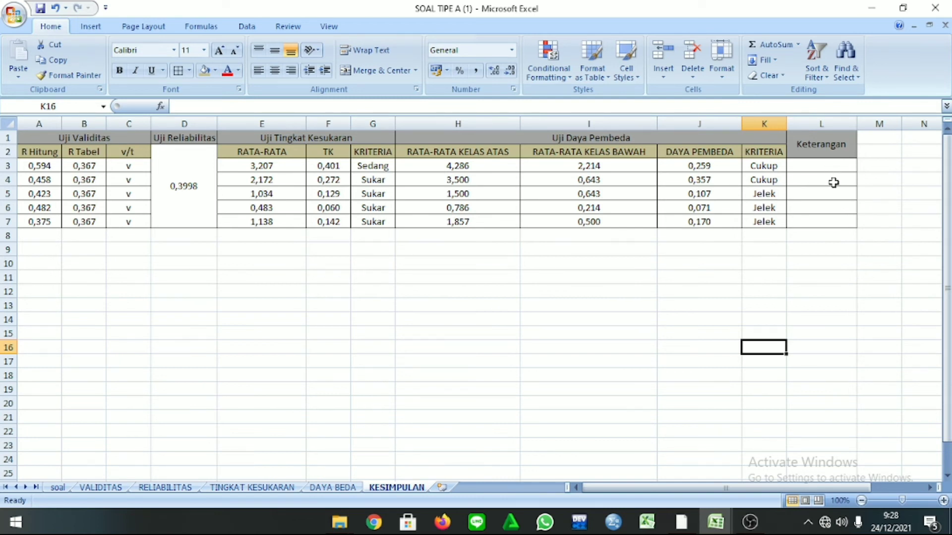
{"action": "left_click", "coordinate": [824, 170]}
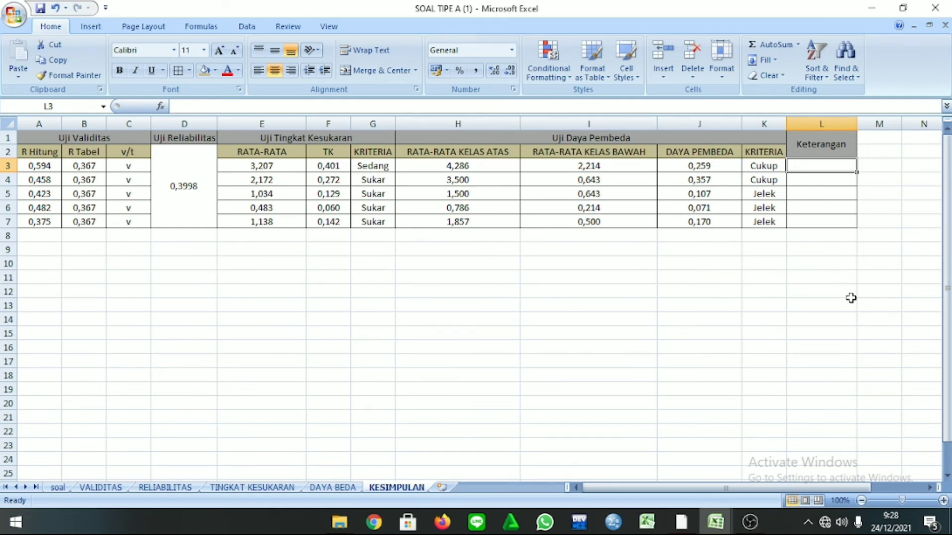
{"action": "type", "text": "dipakai"}
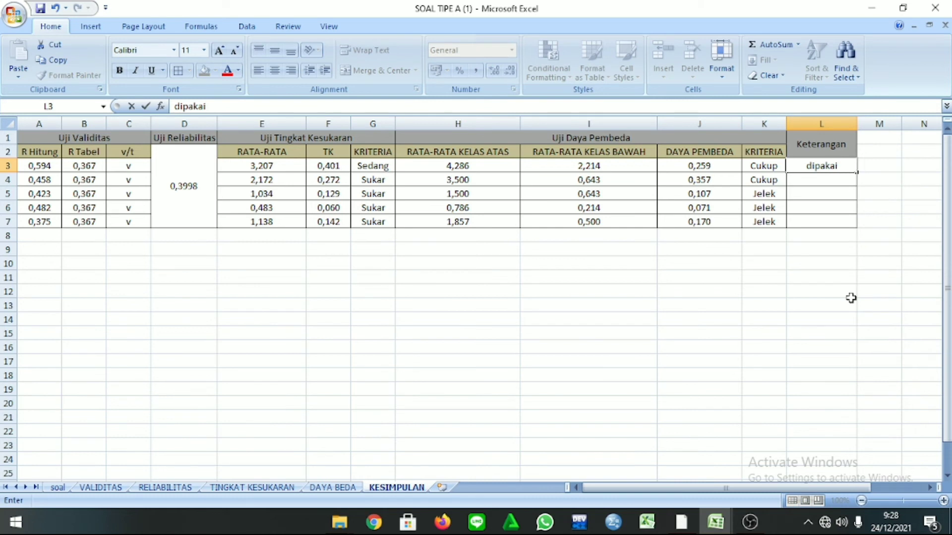
{"action": "left_click", "coordinate": [819, 182]}
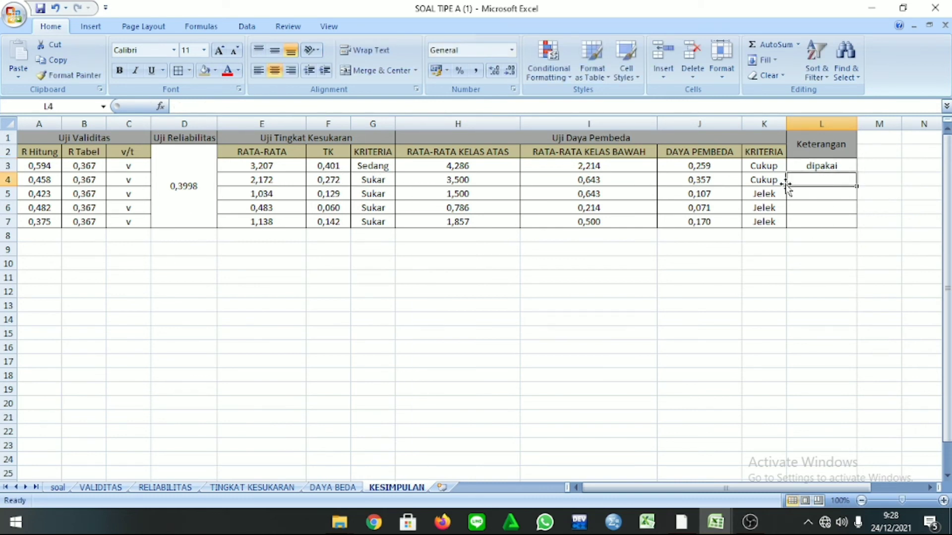
{"action": "type", "text": "dipakai"}
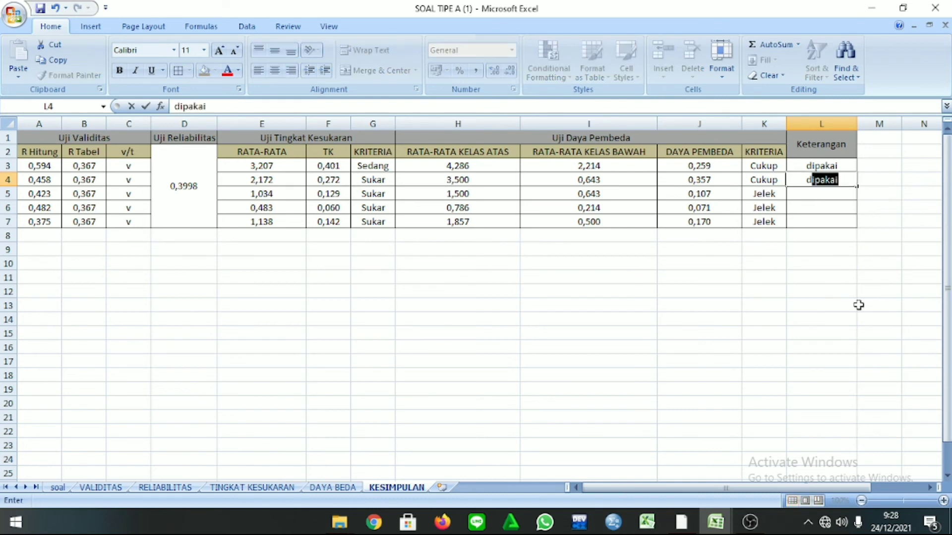
{"action": "key", "text": "Return"}
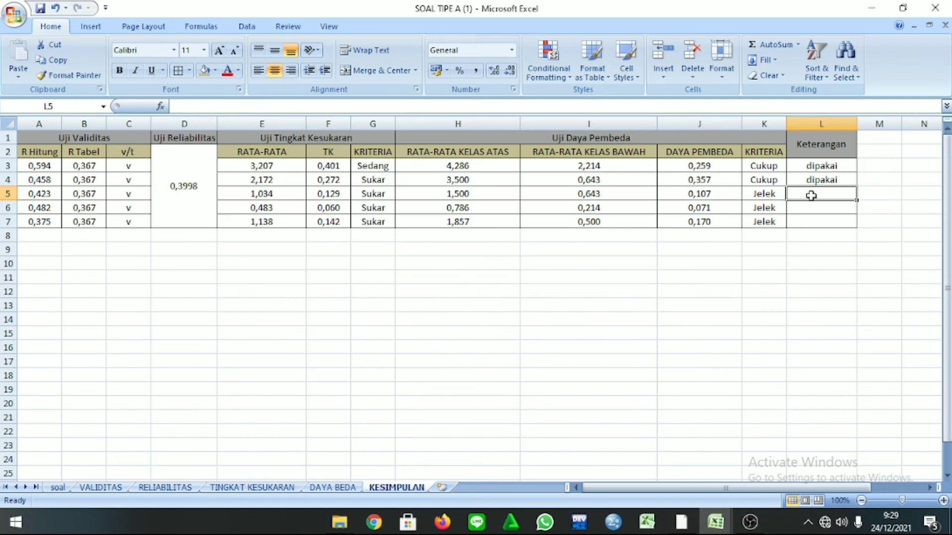
{"action": "type", "text": "dipakai"}
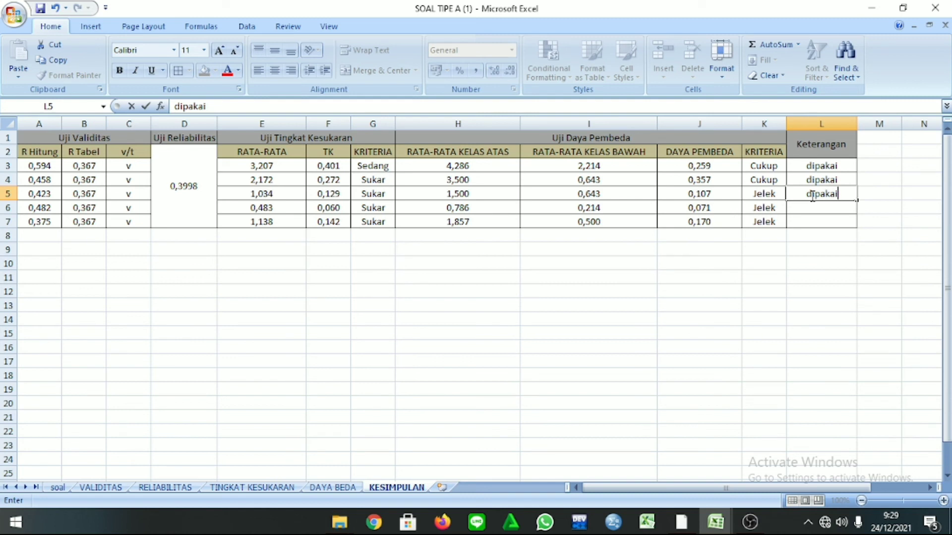
{"action": "key", "text": "Return"}
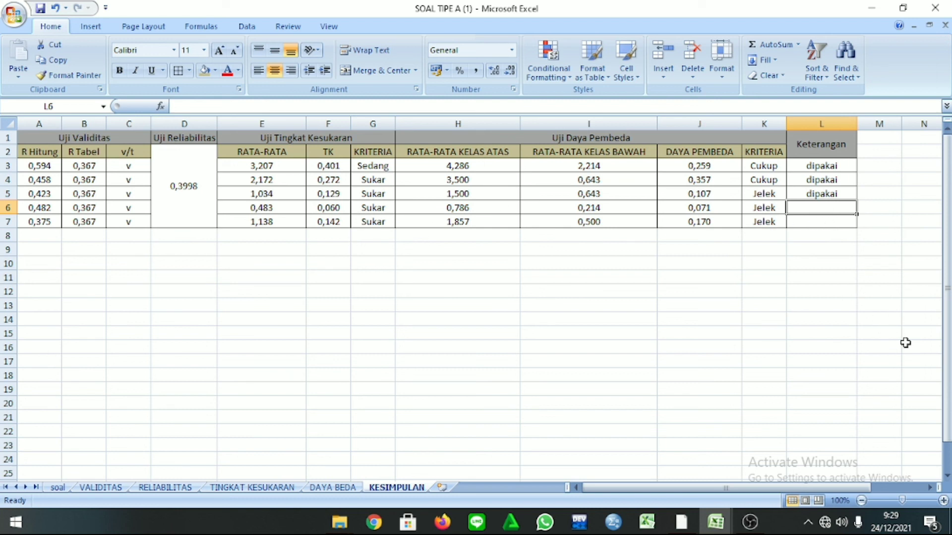
Enter "revisi" as the Keterangan for the last two items, in L6 and L7
{"action": "type", "text": "revisi"}
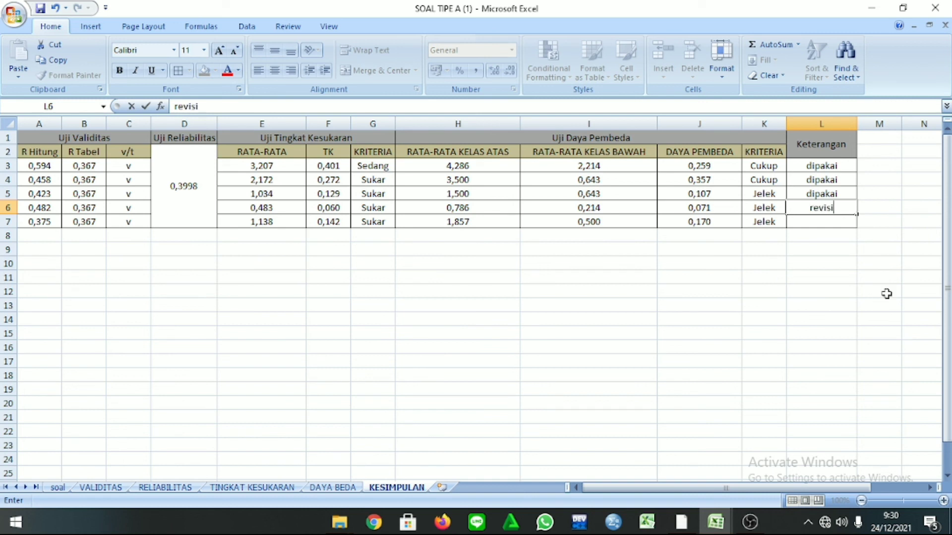
{"action": "left_click", "coordinate": [819, 222]}
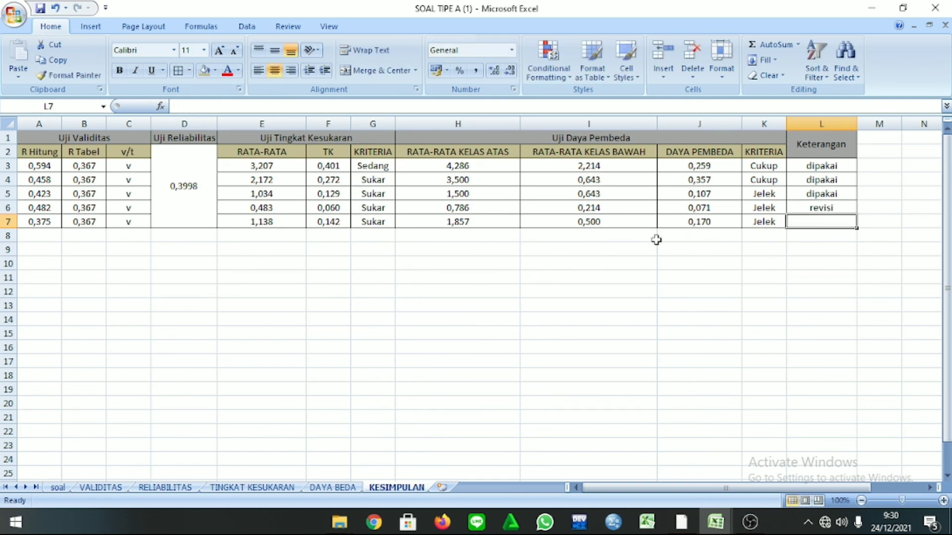
{"action": "type", "text": "revisi"}
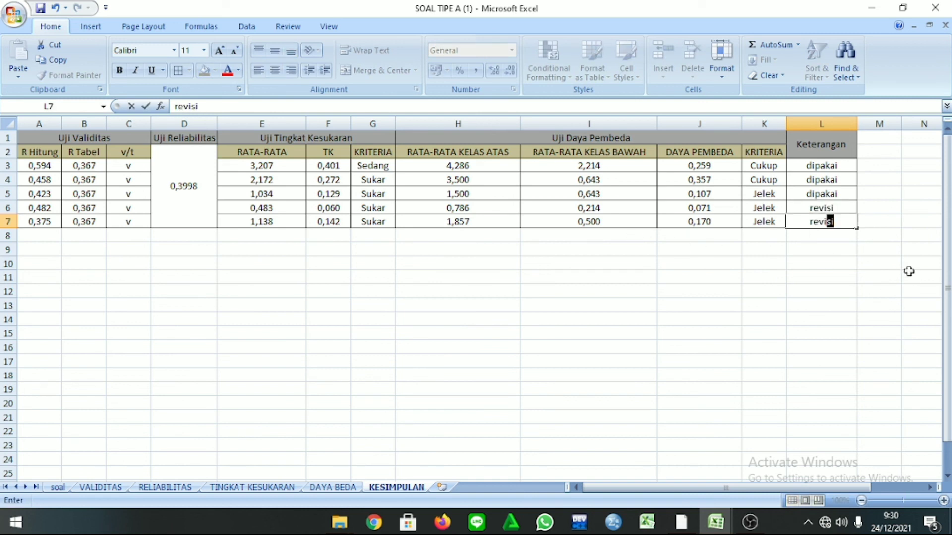
{"action": "left_click", "coordinate": [672, 291]}
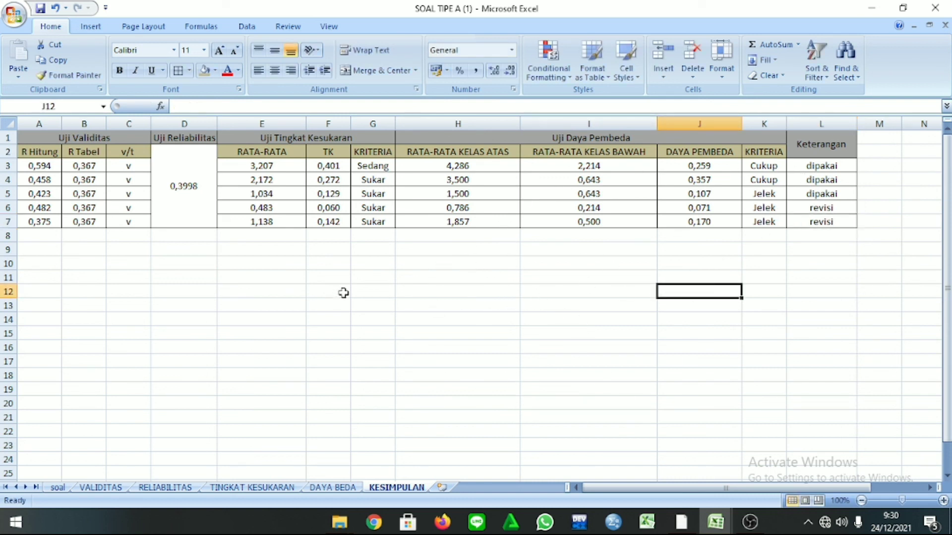
{"action": "left_click", "coordinate": [583, 289]}
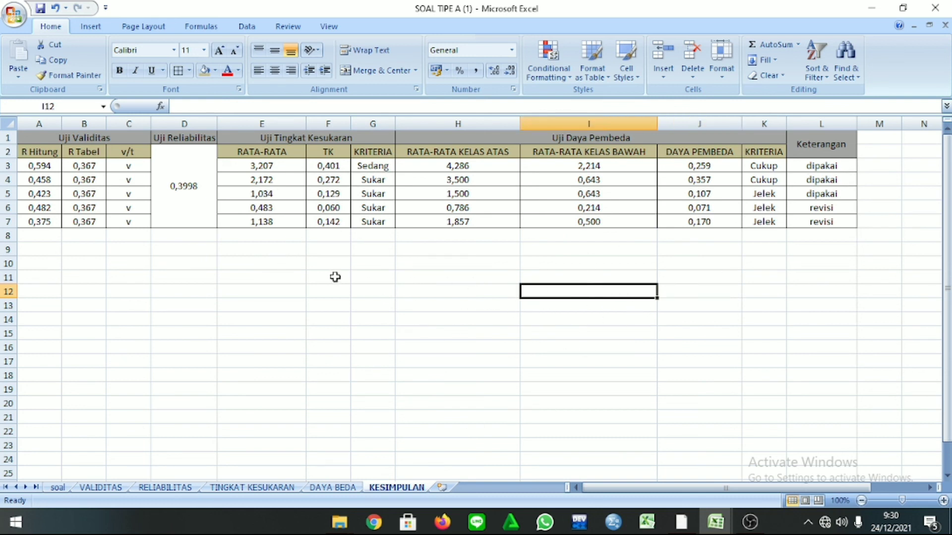
{"action": "left_click", "coordinate": [334, 277]}
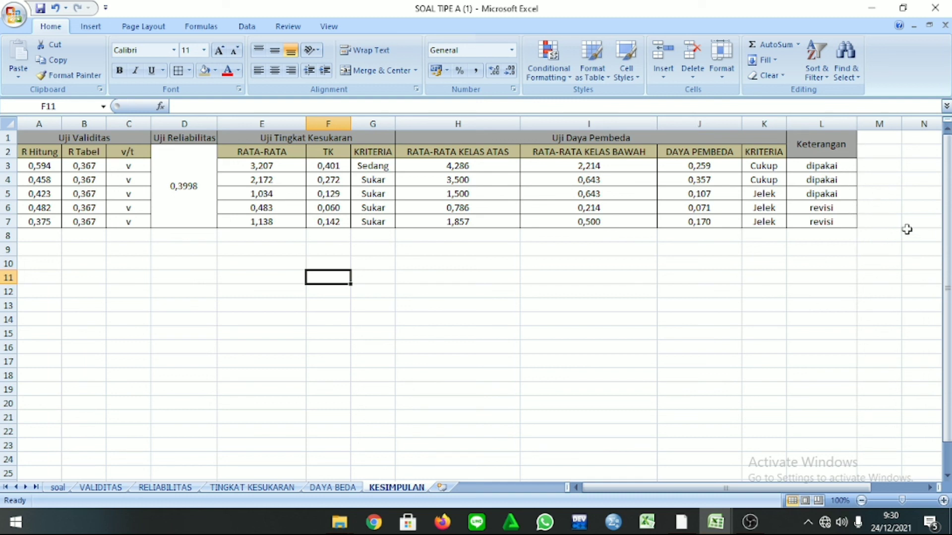
{"action": "left_click", "coordinate": [510, 302]}
{"action": "left_click", "coordinate": [488, 289]}
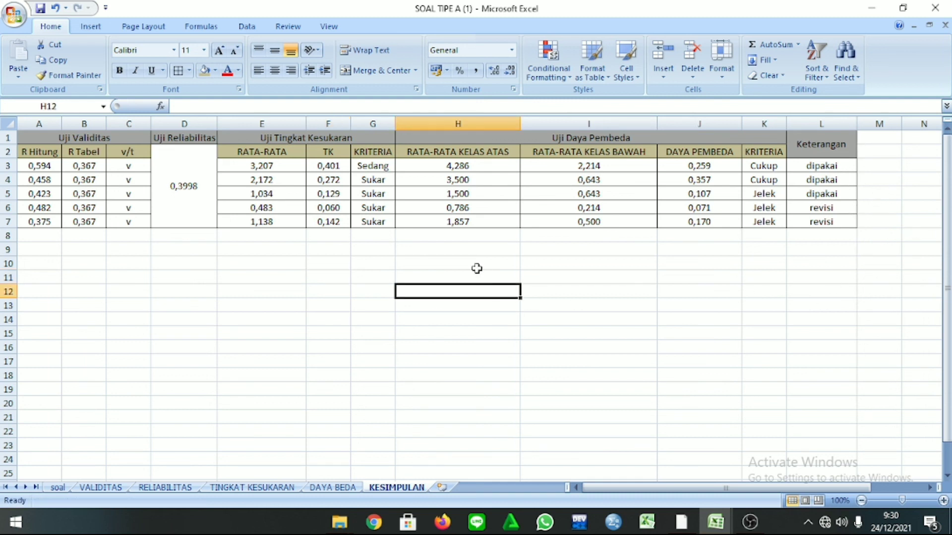